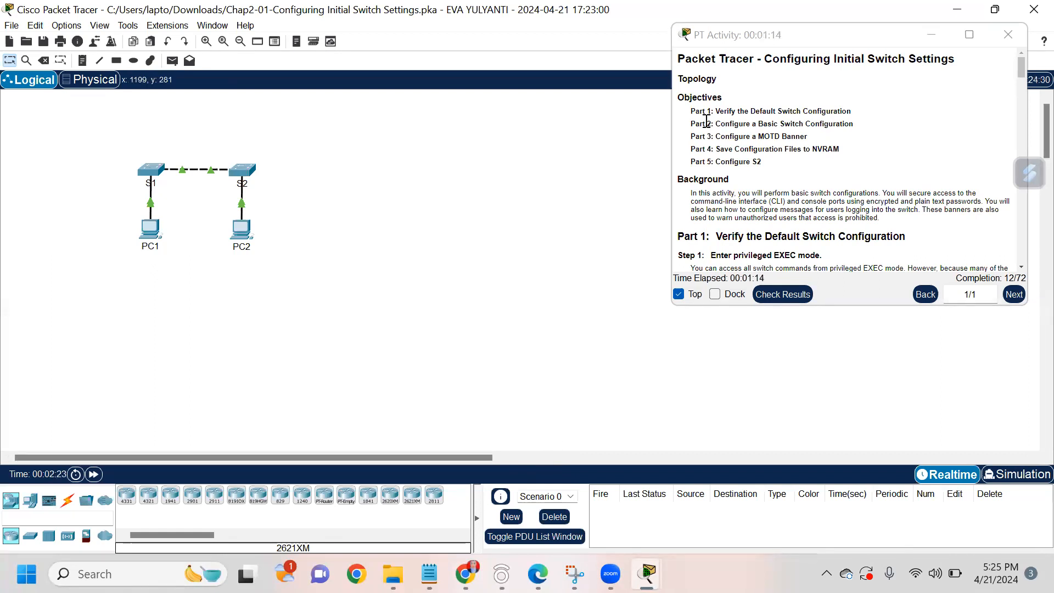
Step: Highlight all five activity objectives, then the Part 1, Part 2 and Part 3 objectives in turn
drag(688, 110, 769, 160)
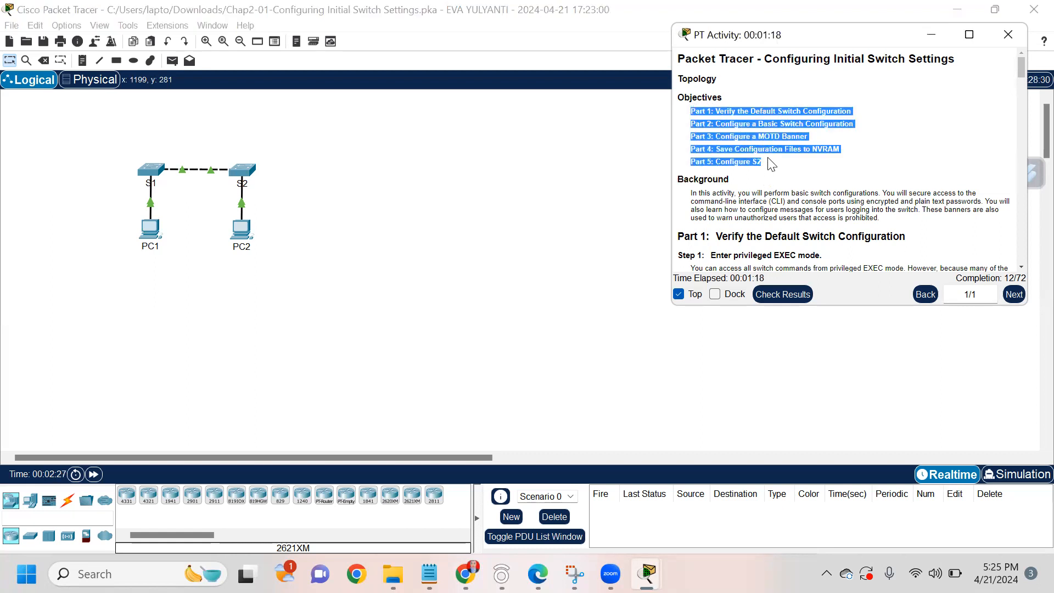
click(732, 111)
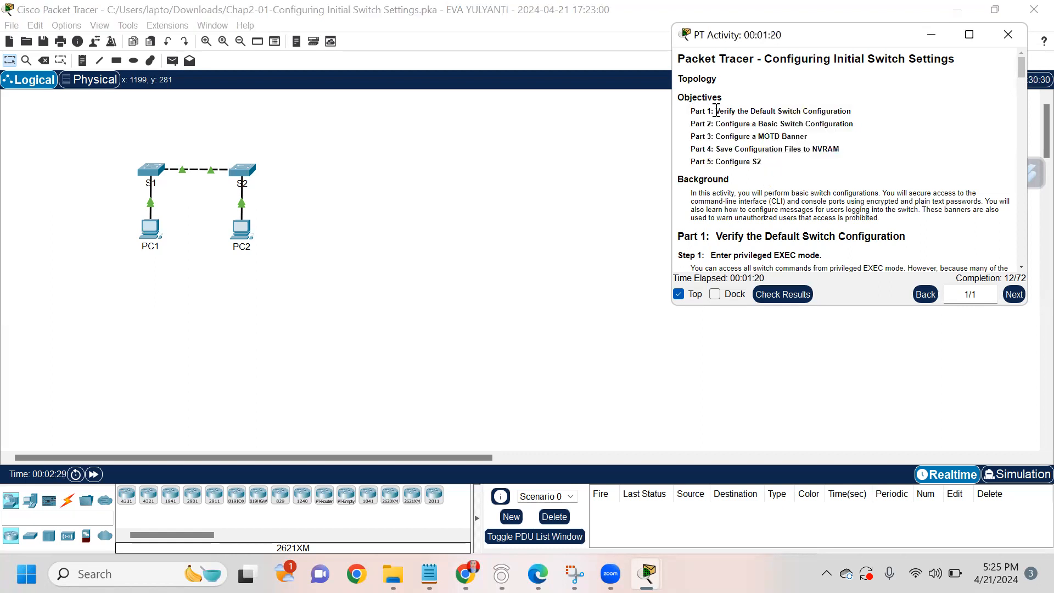
drag(715, 111, 863, 115)
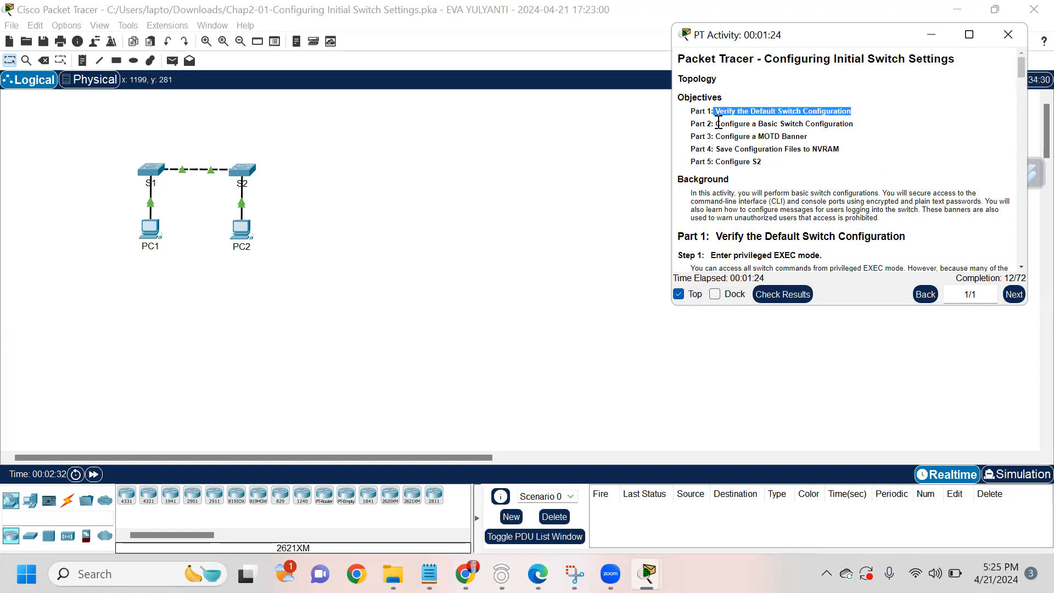
drag(715, 123, 799, 122)
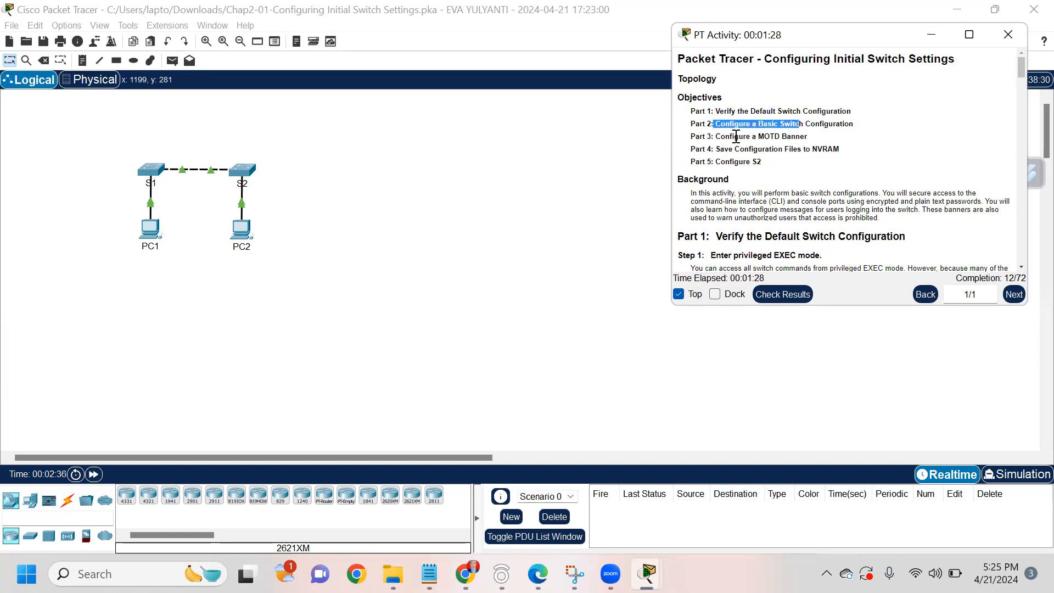
drag(715, 137, 792, 138)
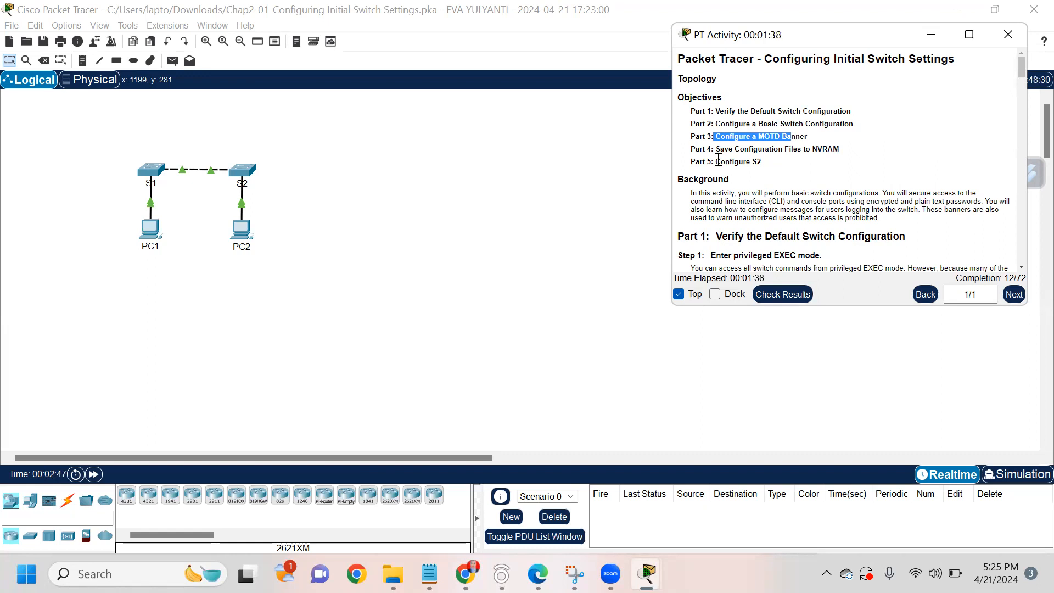
Step: Scroll the activity instructions down to Part 1, Step 1
scroll(719, 159, down, 1)
drag(712, 130, 760, 129)
scroll(741, 144, down, 3)
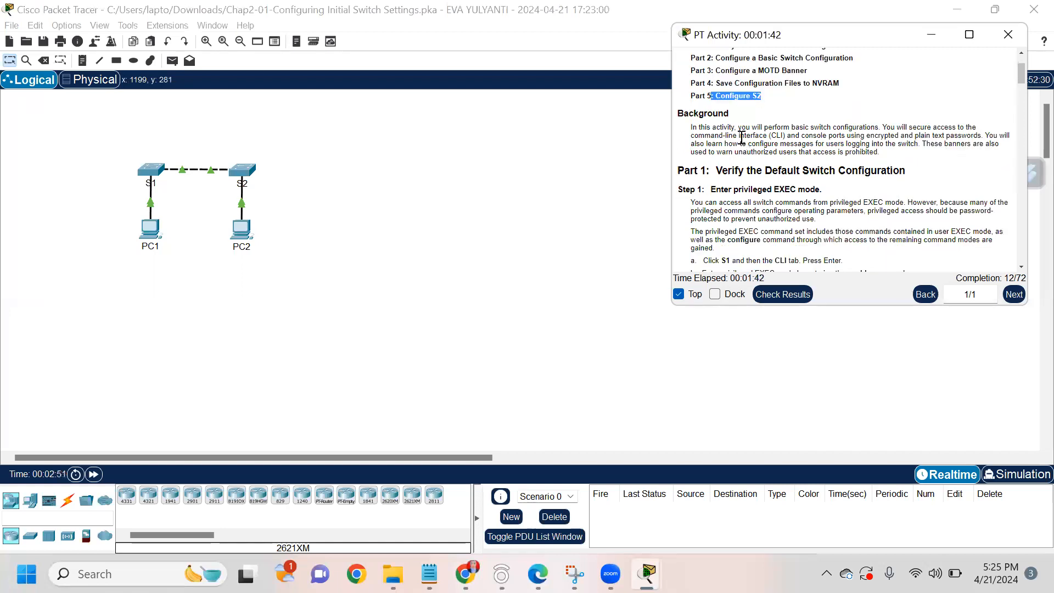
scroll(741, 138, down, 1)
scroll(741, 138, down, 1)
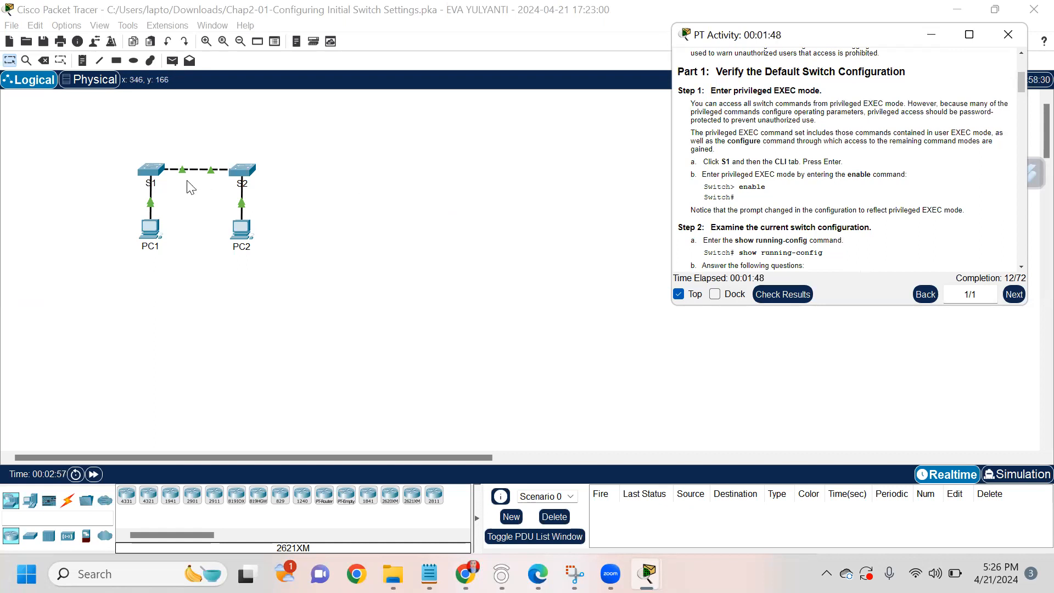
Step: Open S1's CLI, enter privileged mode with enable, and run show running-config
click(152, 174)
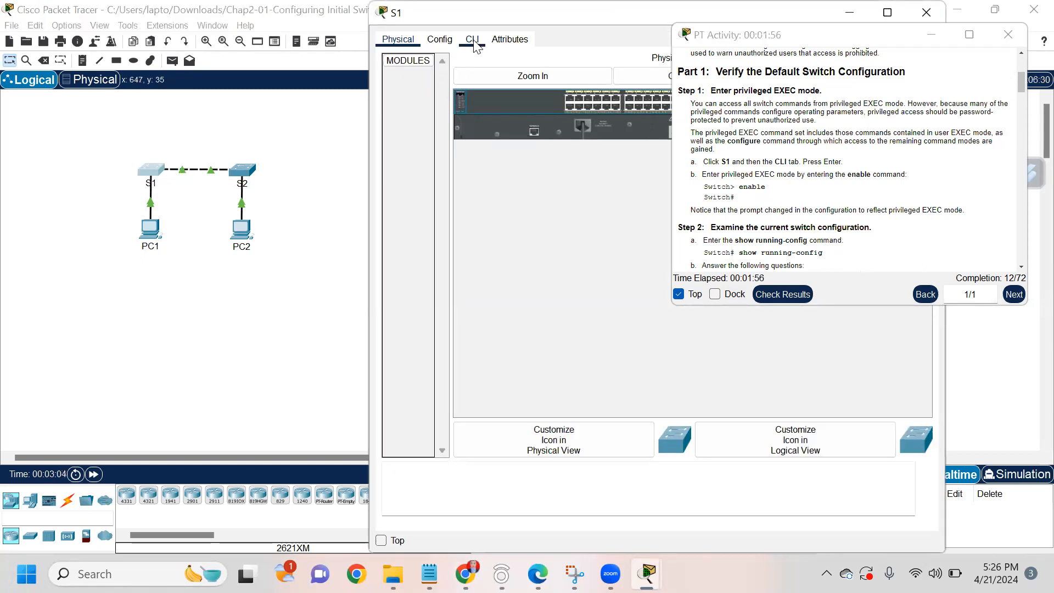
click(473, 43)
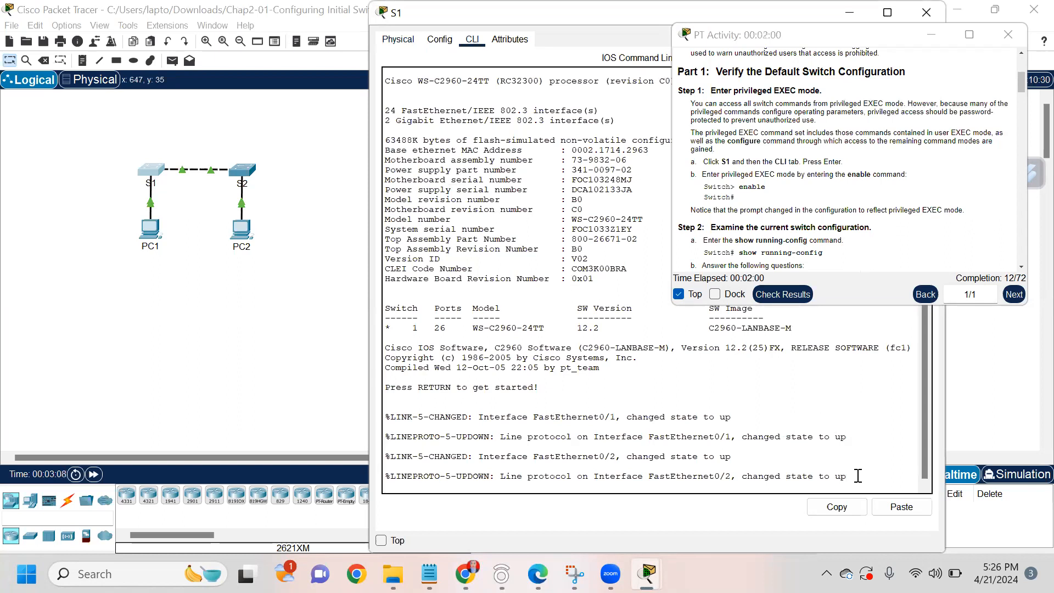
key(Return)
text(en)
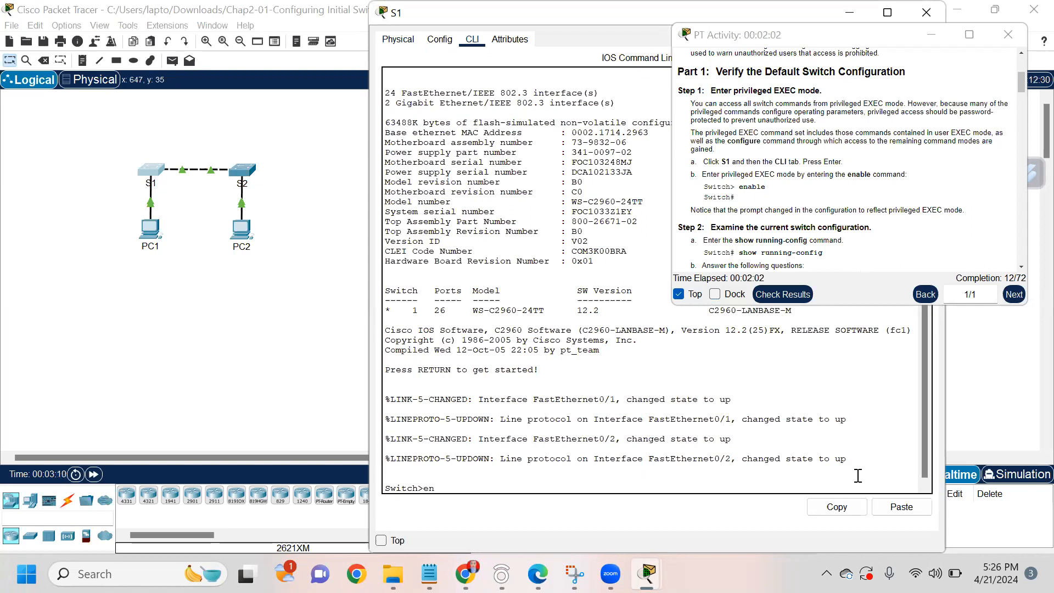
text(able)
key(Return)
text(sh)
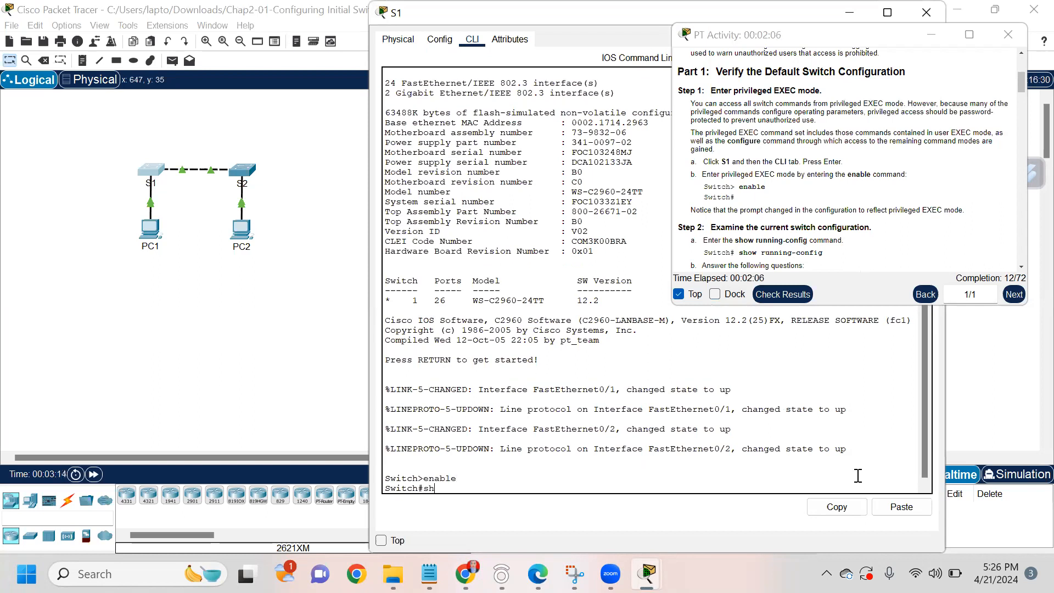
text(ow run)
key(Return)
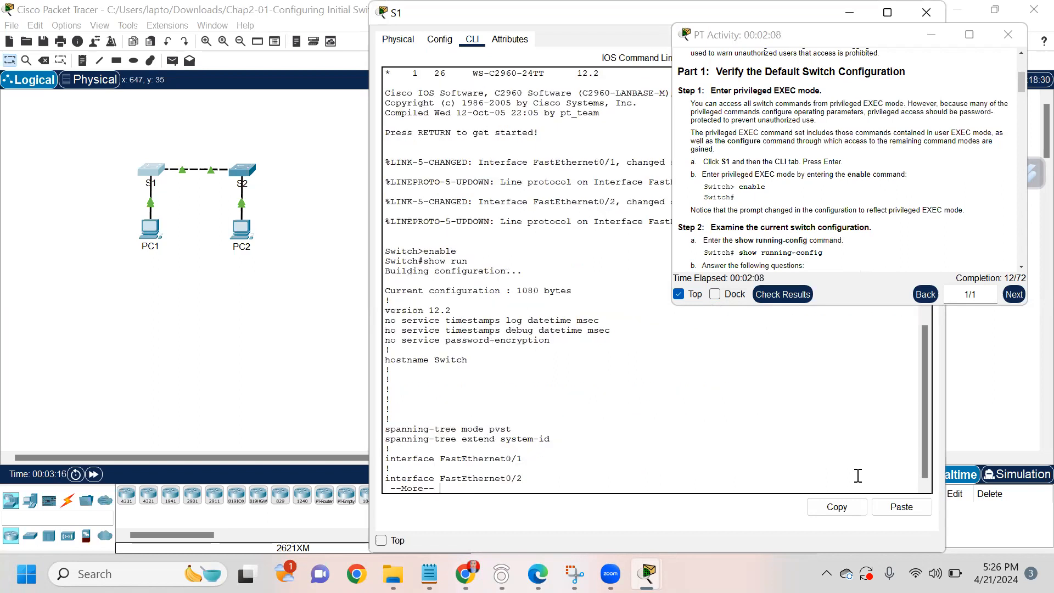
Step: Page through the running config to the end, highlighting the FastEthernet0/24 and GigabitEthernet0/2 lines
key(space)
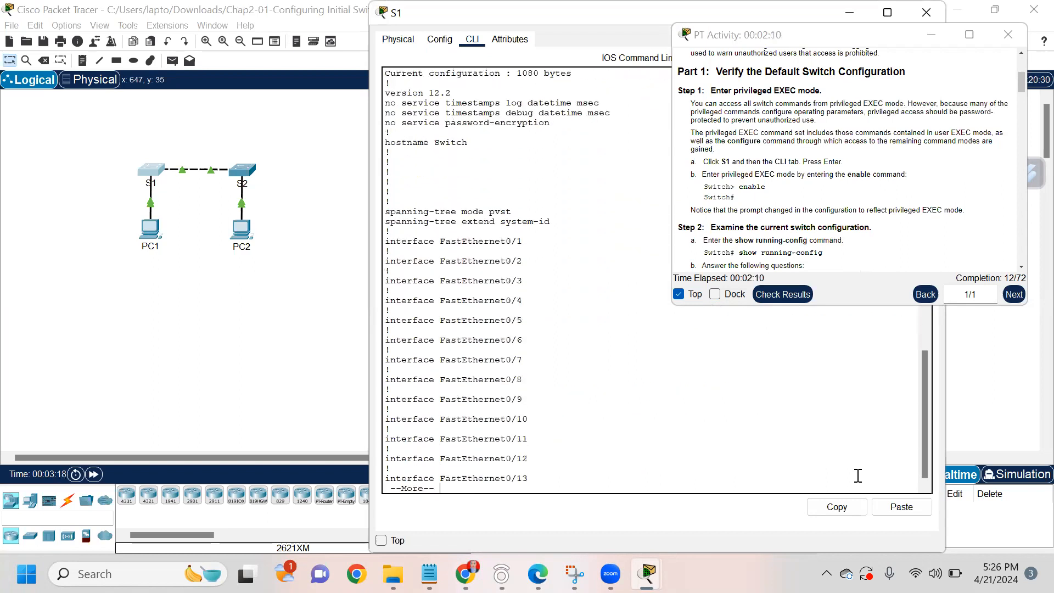
key(space)
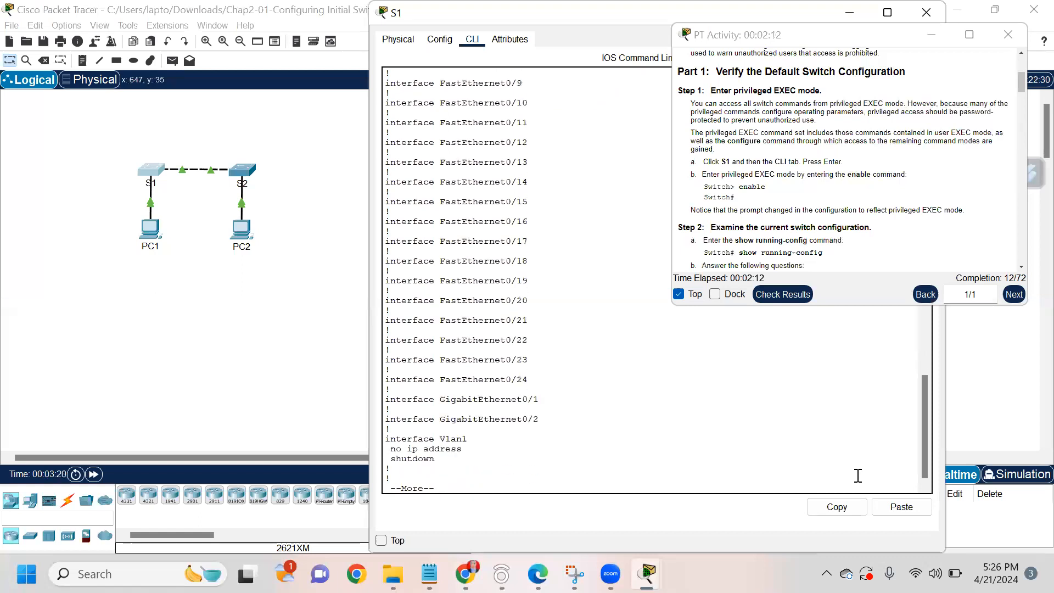
key(Return)
key(Return)
key(Return)
key(Return)
key(Return)
key(Return)
key(Return)
key(Return)
key(Return)
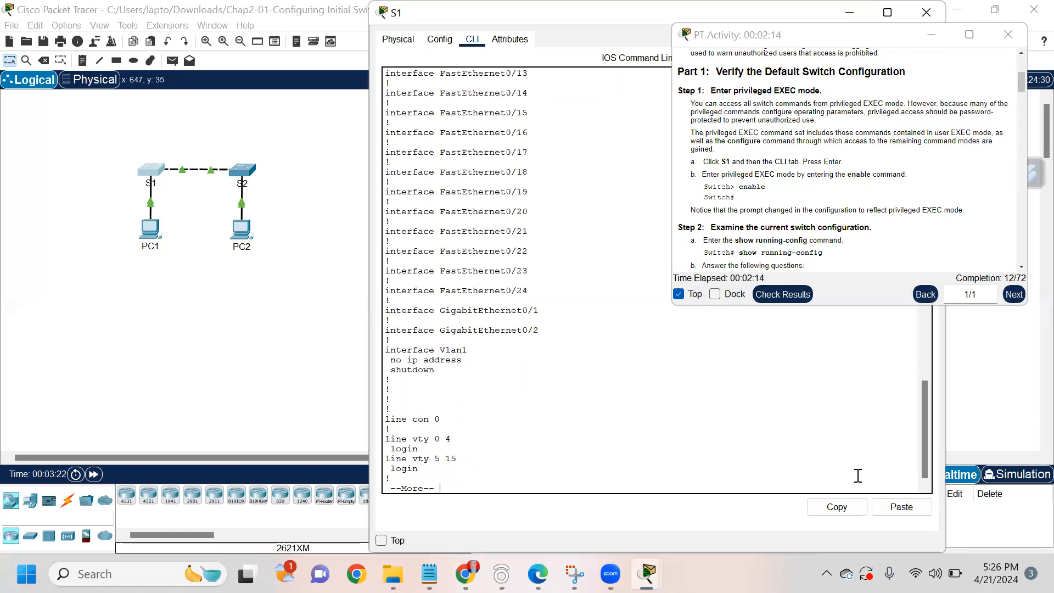
key(Return)
key(Return)
key(Return)
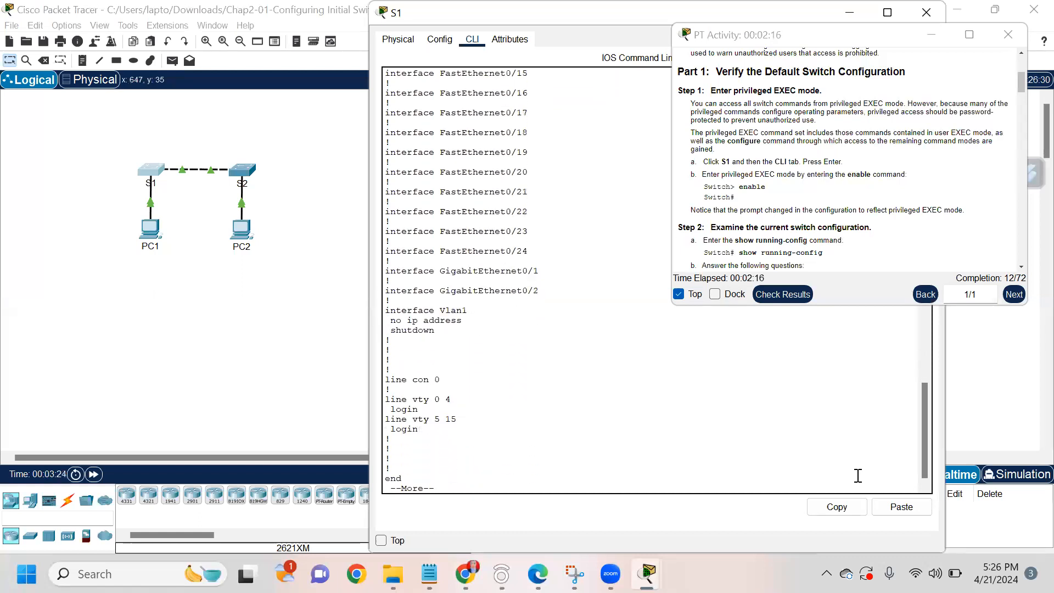
scroll(745, 207, down, 1)
scroll(744, 208, down, 1)
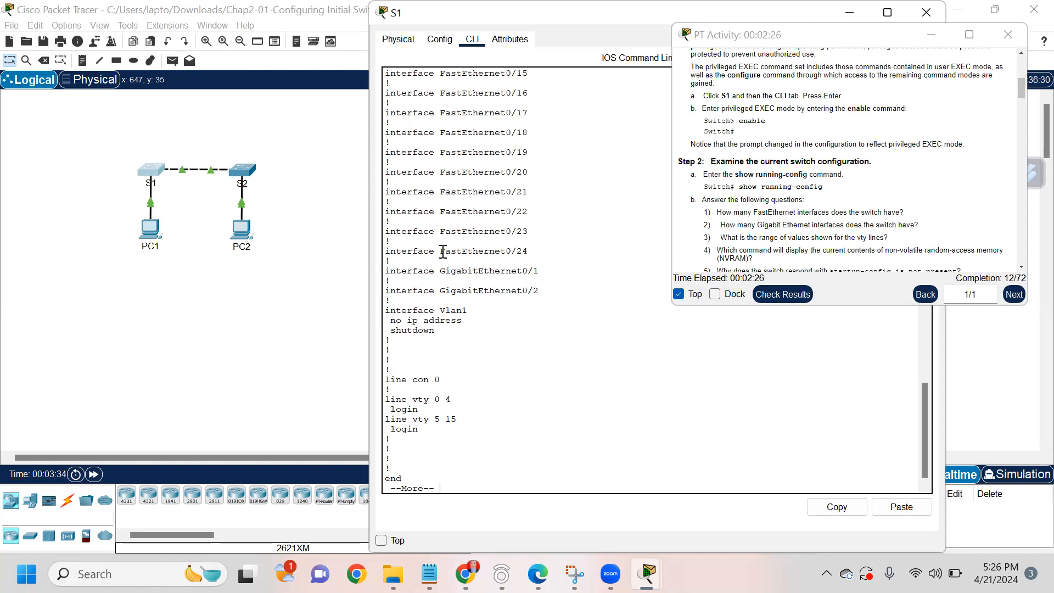
drag(387, 251, 541, 251)
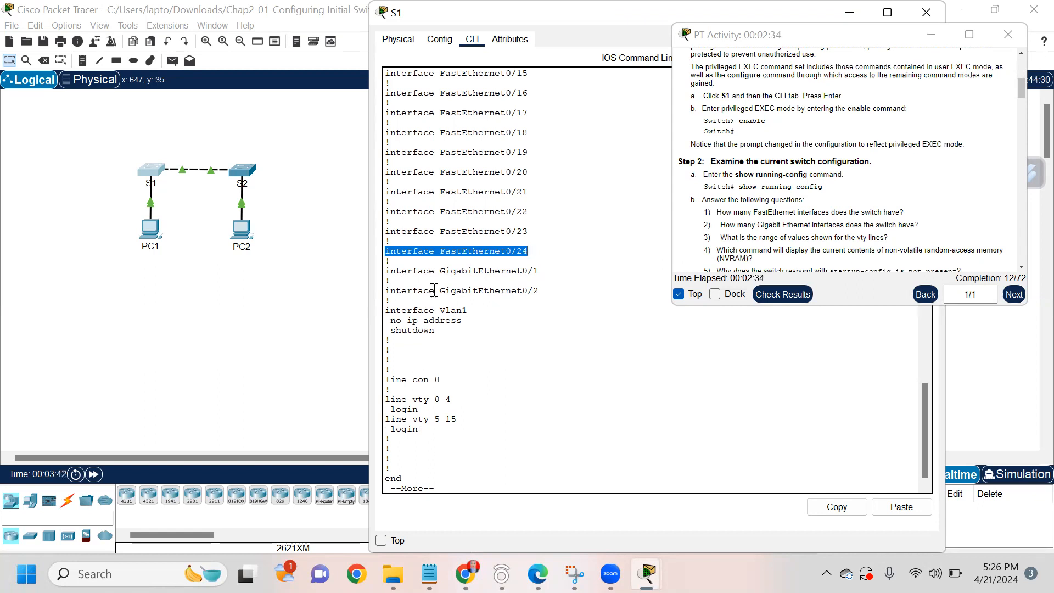
drag(568, 290, 401, 292)
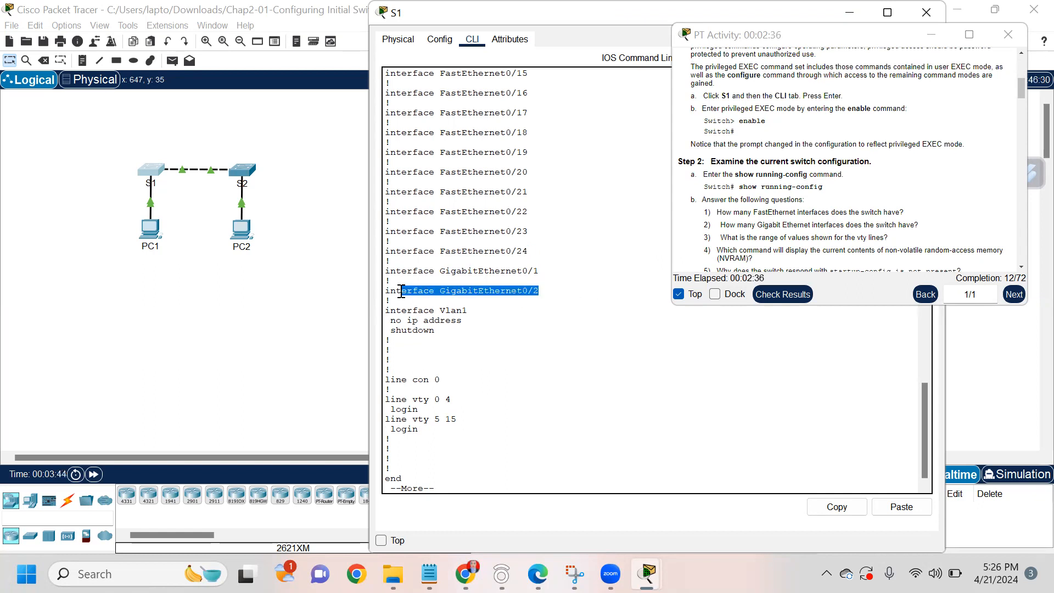
scroll(735, 225, down, 1)
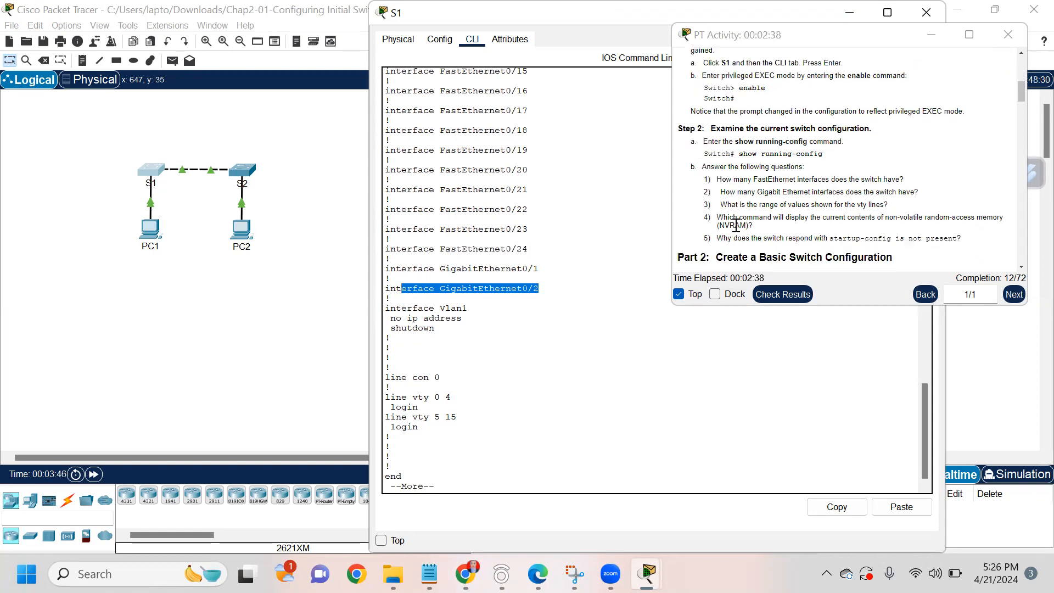
scroll(735, 225, down, 1)
click(456, 476)
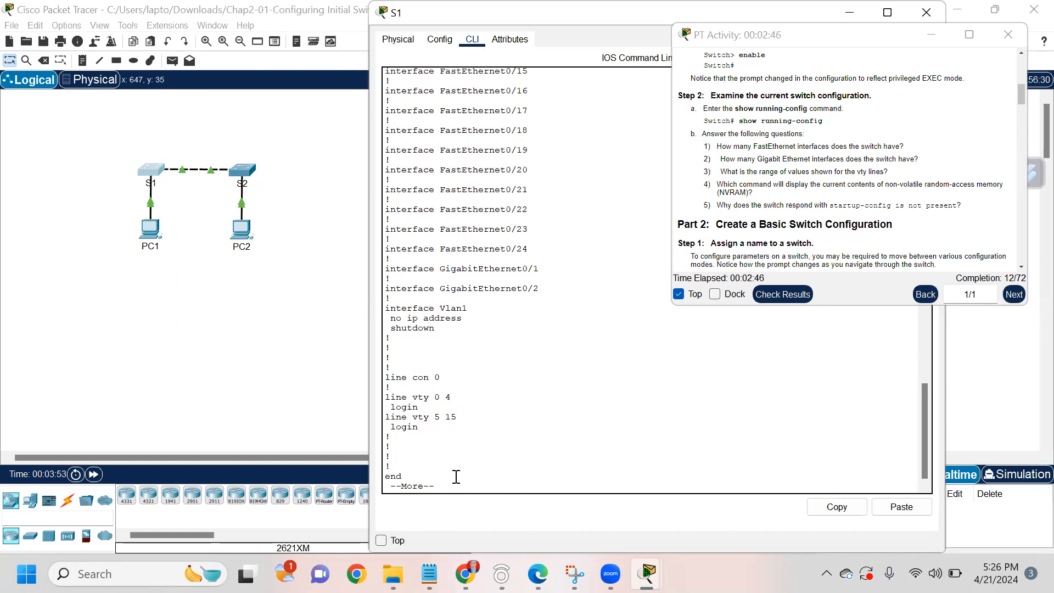
key(Return)
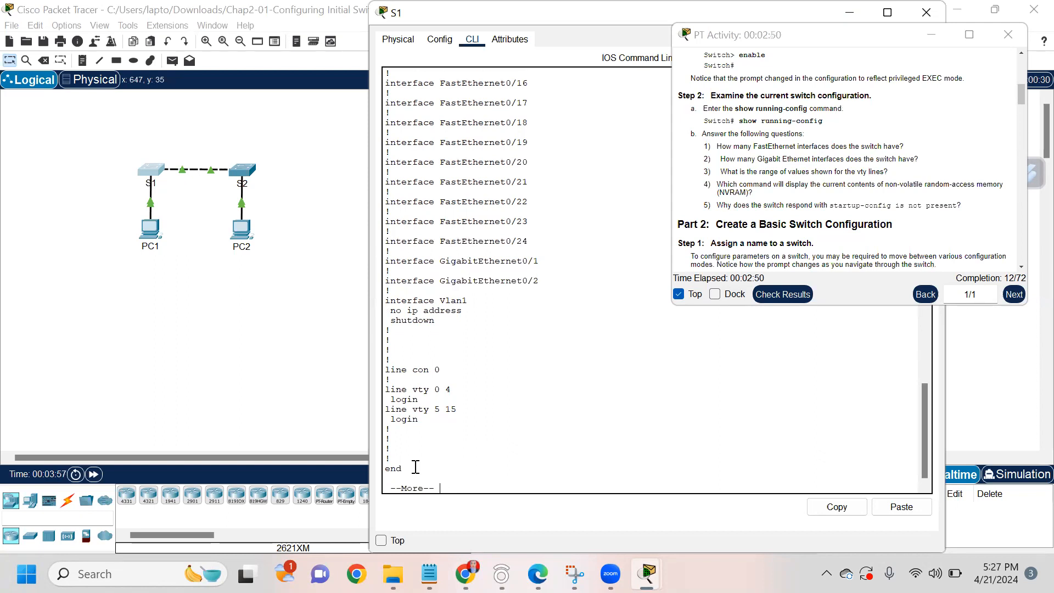
key(Return)
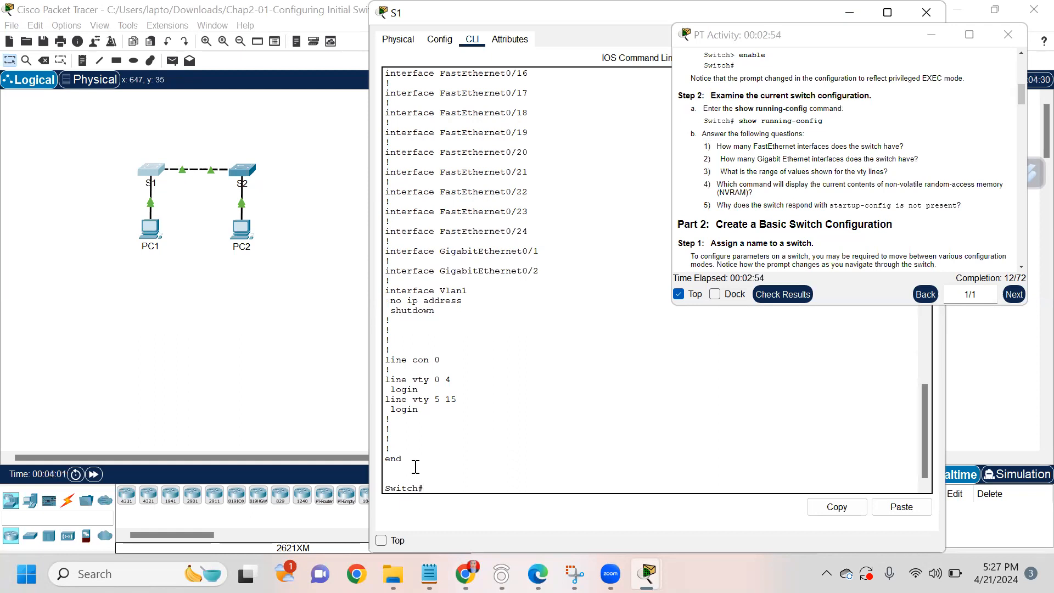
Step: Run show startup-config on S1 and highlight the 'startup-config is not present' reply
text(show sta)
key(Return)
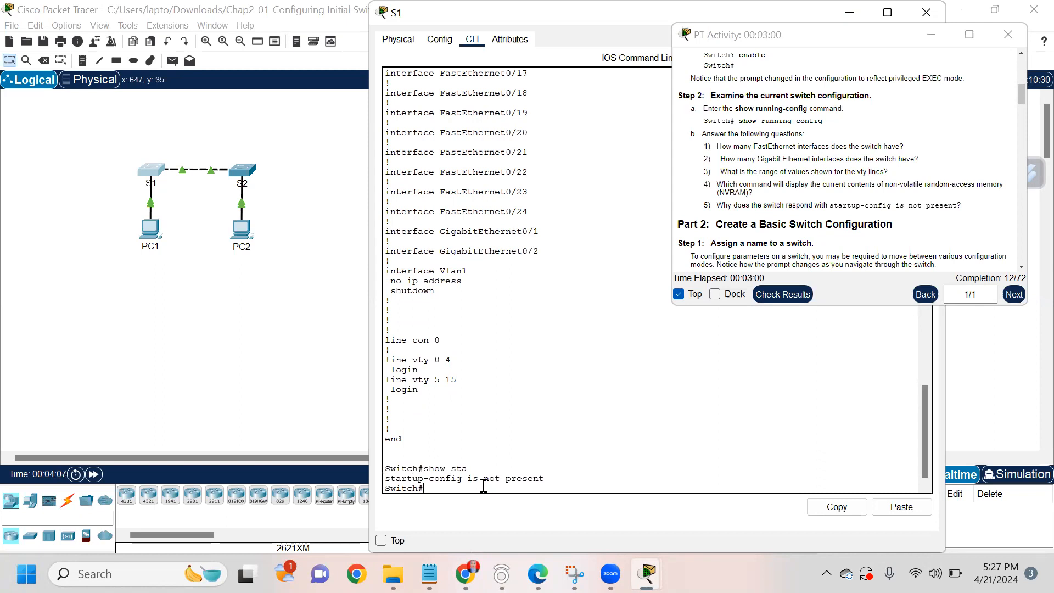
drag(478, 479, 548, 479)
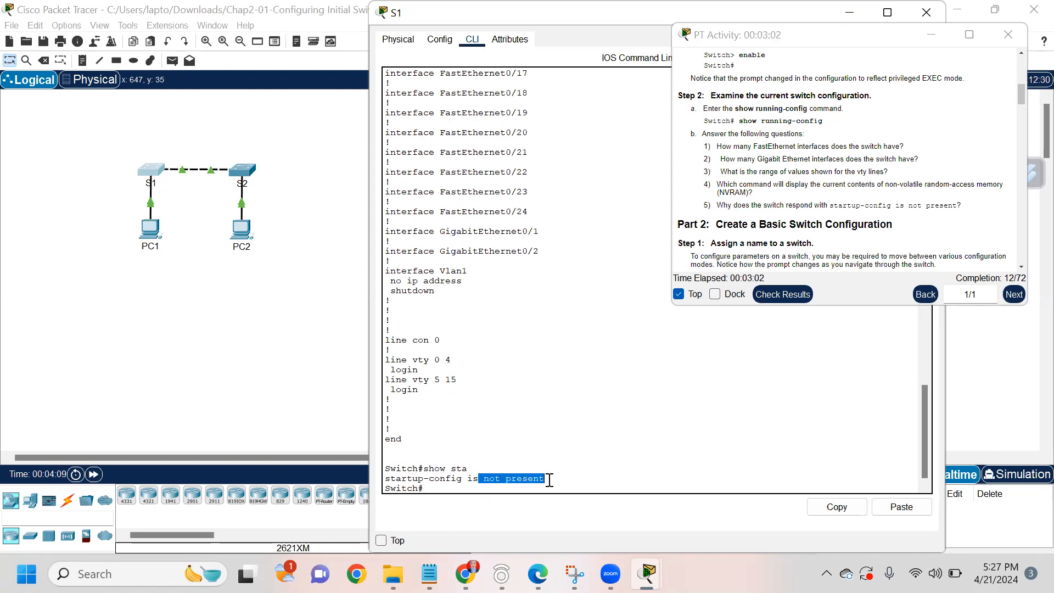
click(436, 484)
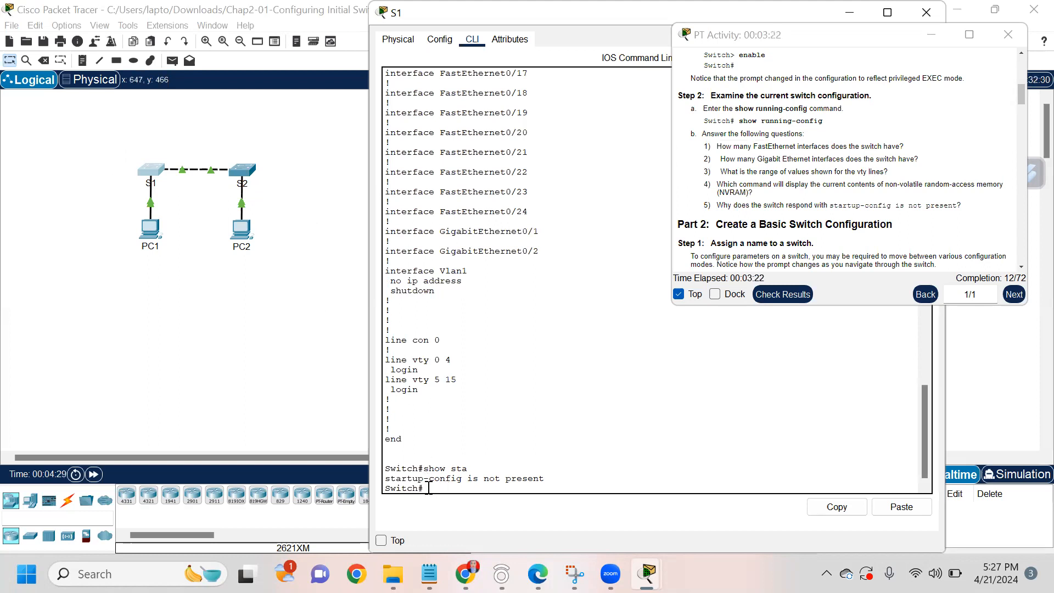
Step: Enter global configuration mode with configure terminal
text(host)
key(BackSpace)
key(BackSpace)
key(BackSpace)
text(configure terminal)
key(Return)
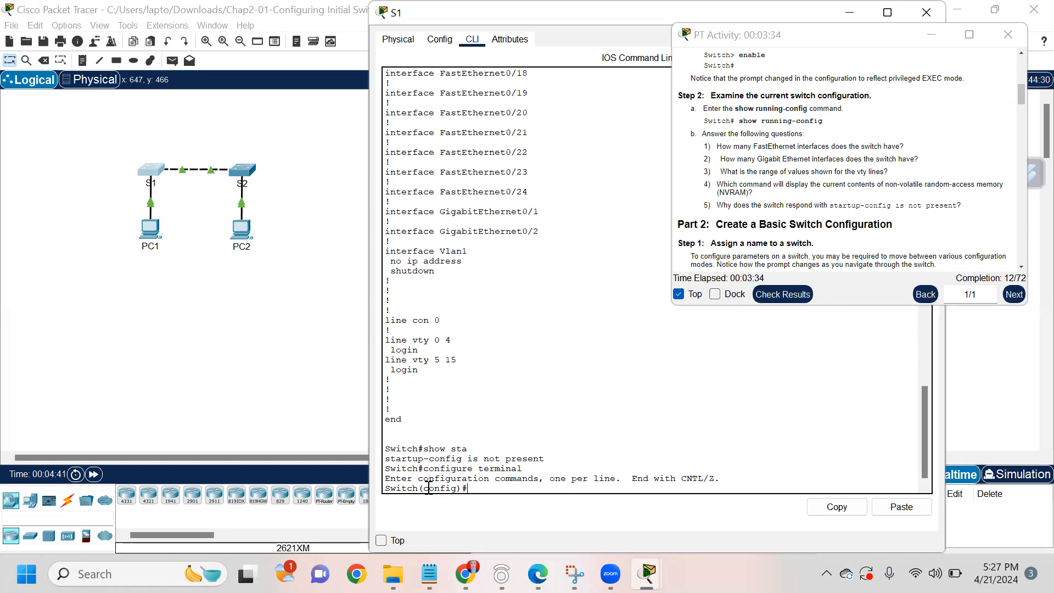
Step: Set the switch hostname to S1, confirming the prompt changes to S1(config)#
text(hostname)
drag(422, 487, 382, 490)
click(517, 487)
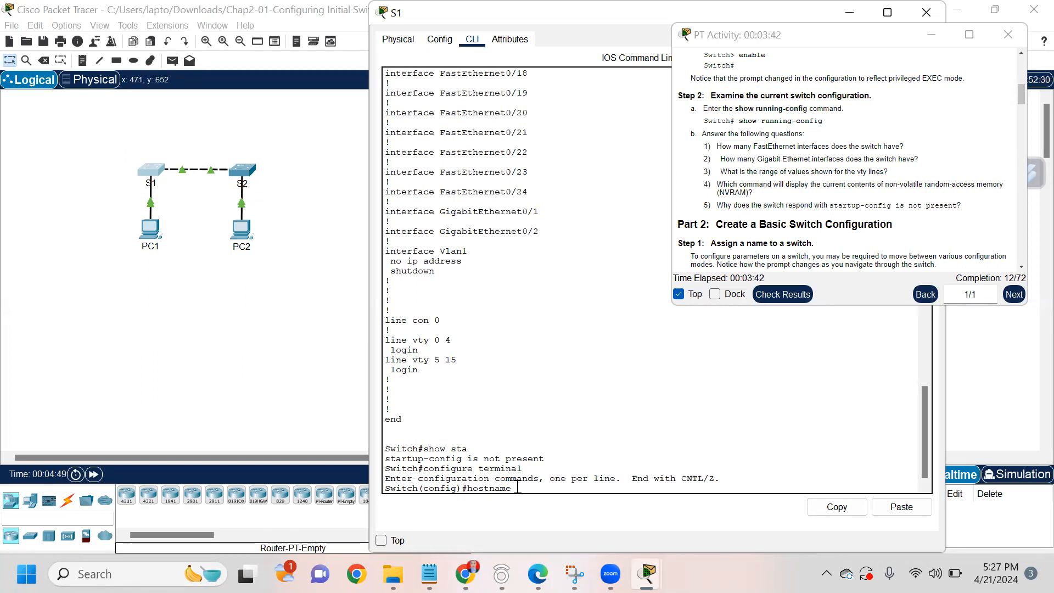
text(S1)
key(Return)
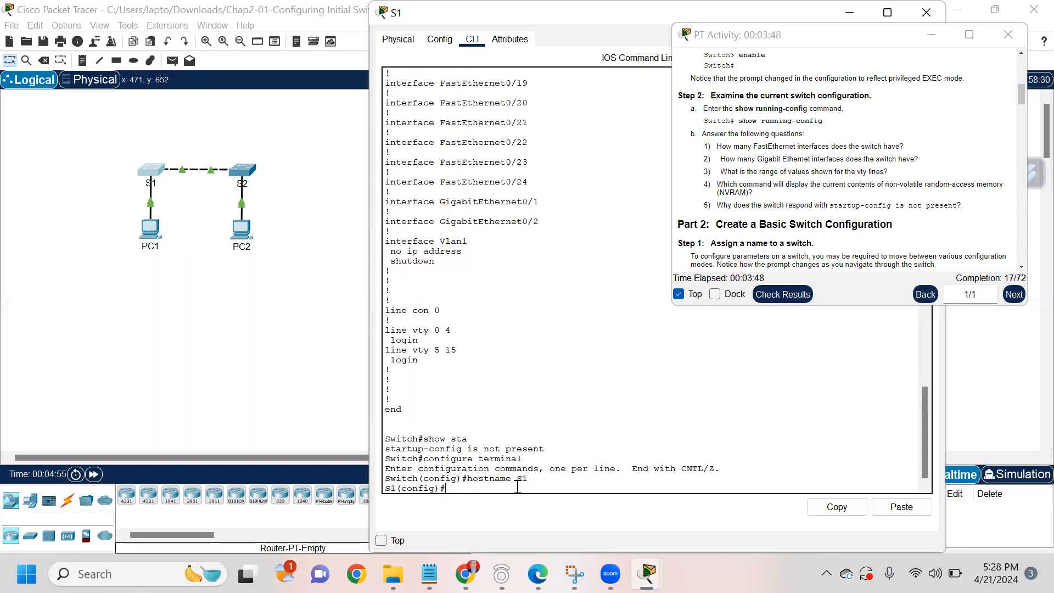
drag(396, 488, 374, 491)
click(461, 489)
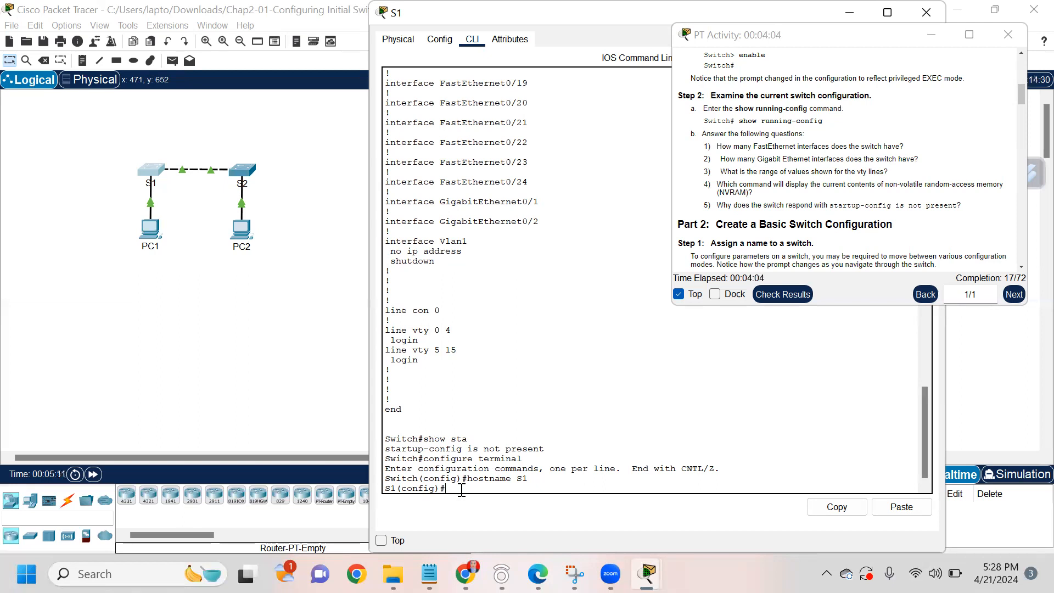
Step: Enter console line configuration and set the console password given in the lab instructions
text(console 0)
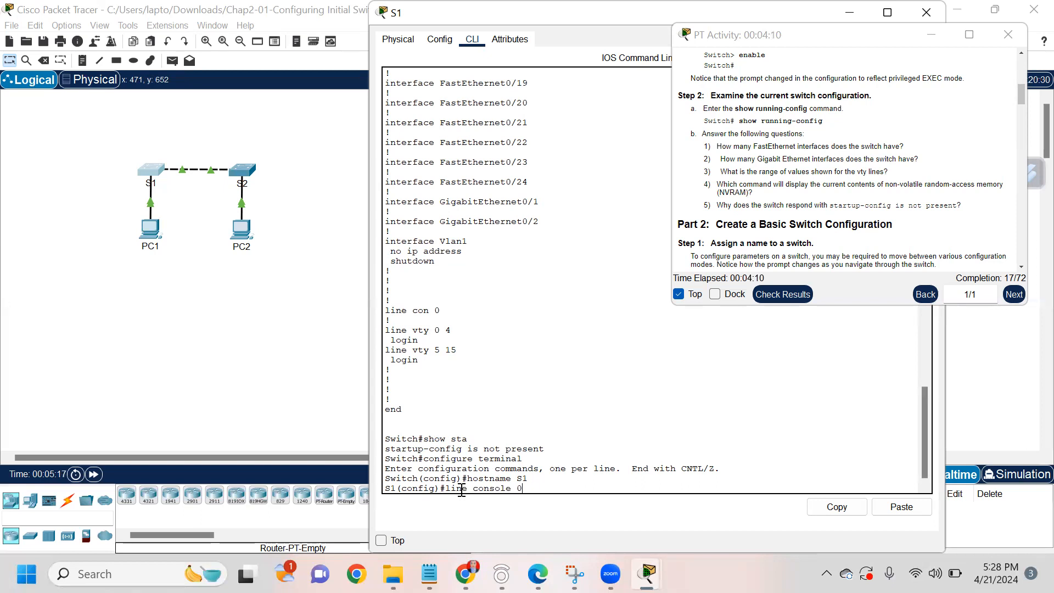
key(Return)
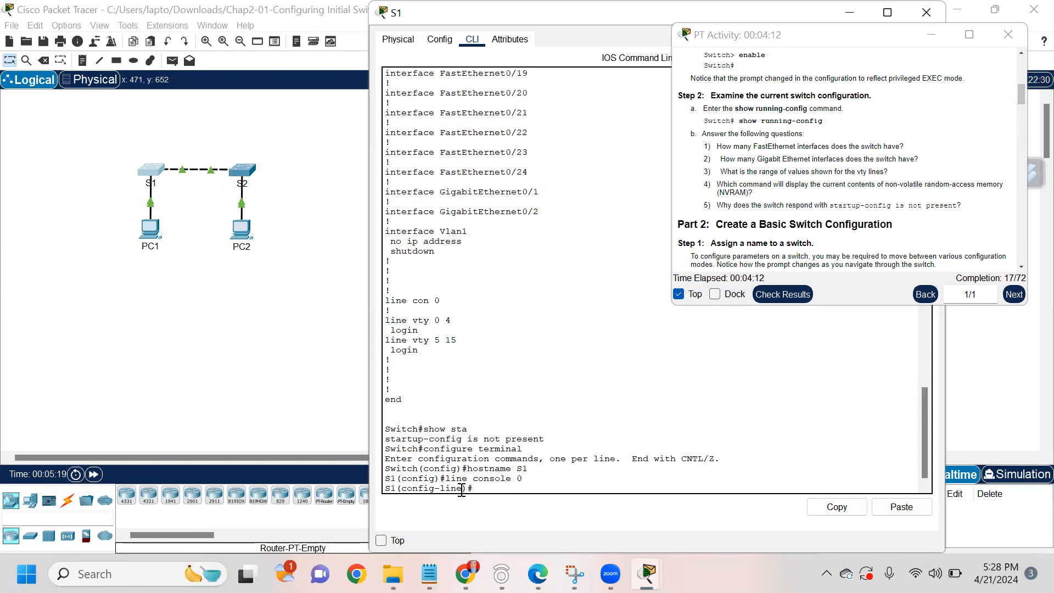
text(password)
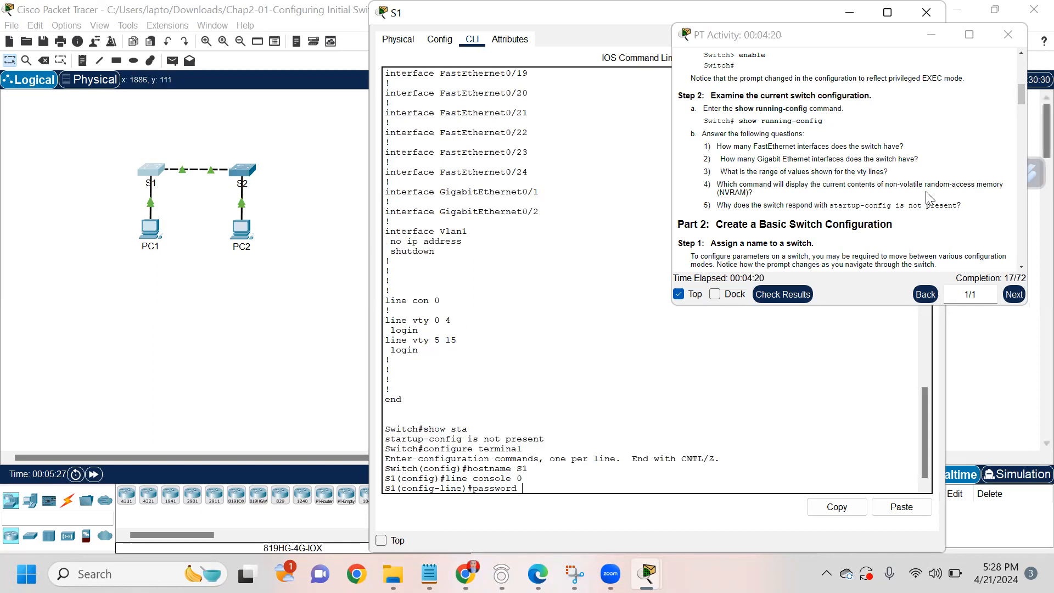
scroll(913, 198, down, 3)
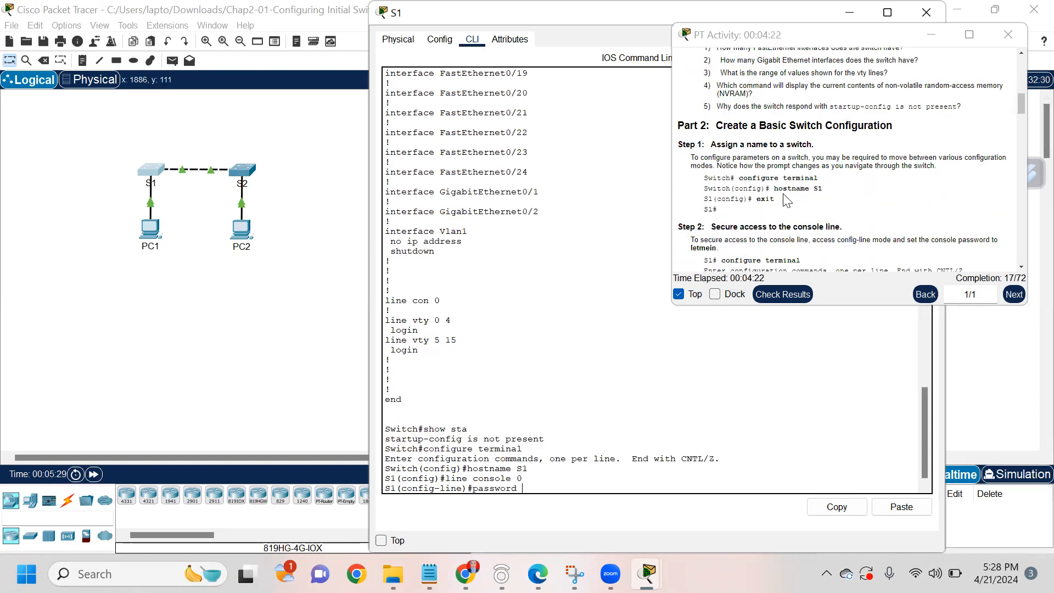
scroll(787, 200, down, 4)
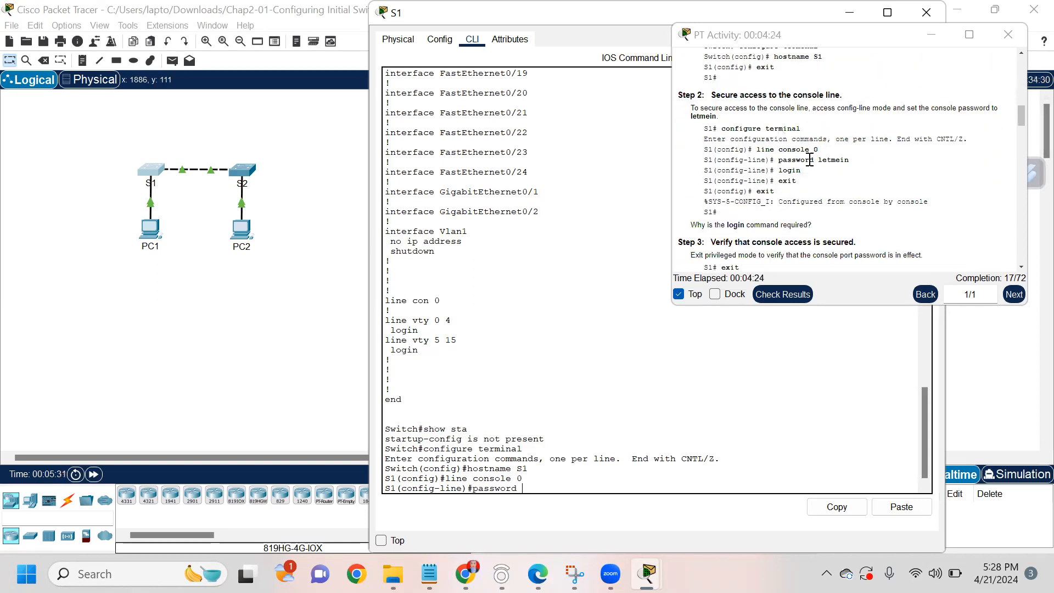
drag(817, 160, 867, 163)
click(560, 487)
text(letmein)
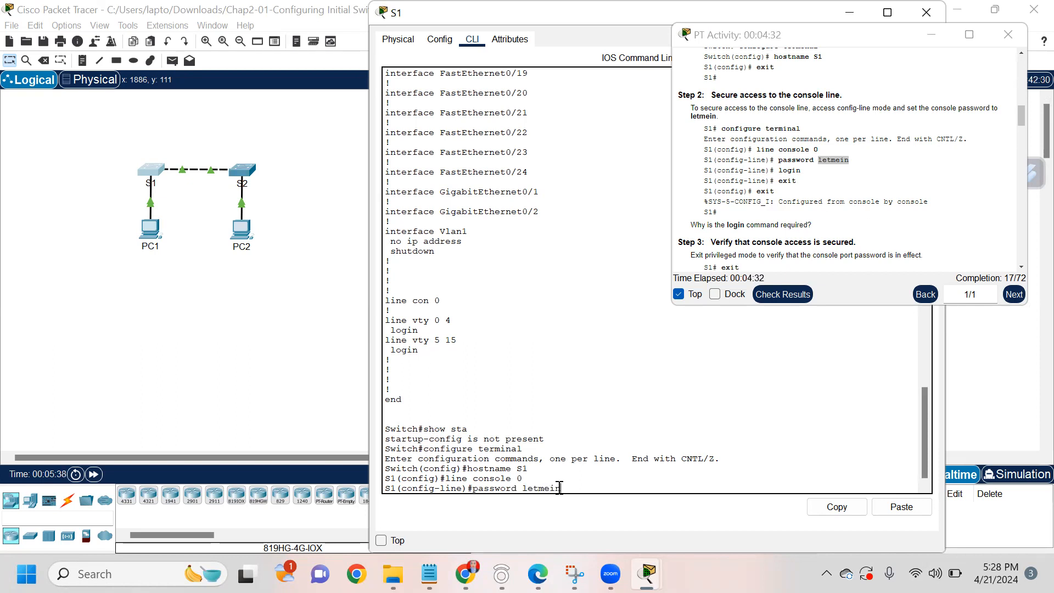
key(Return)
Step: Enable login on the console line and exit all the way out to the login prompt
text(login)
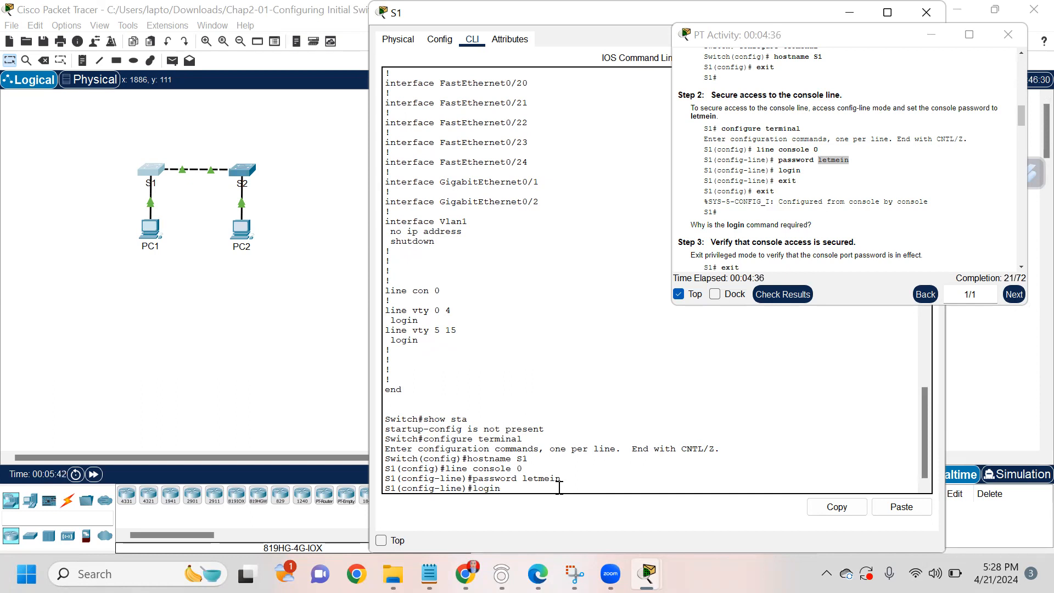
key(Return)
text(exit)
key(Return)
text(exit)
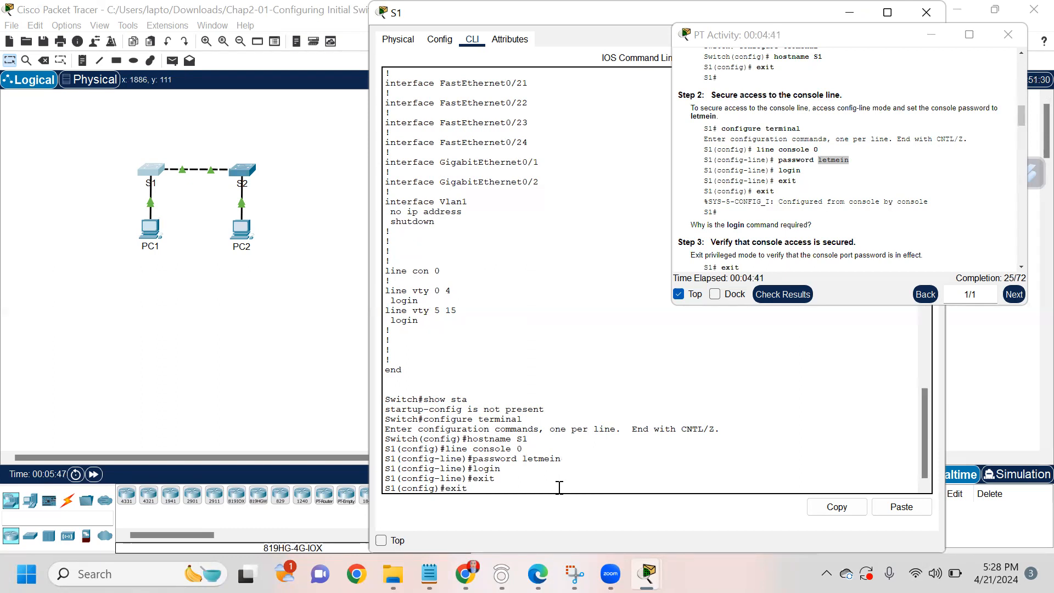
key(Return)
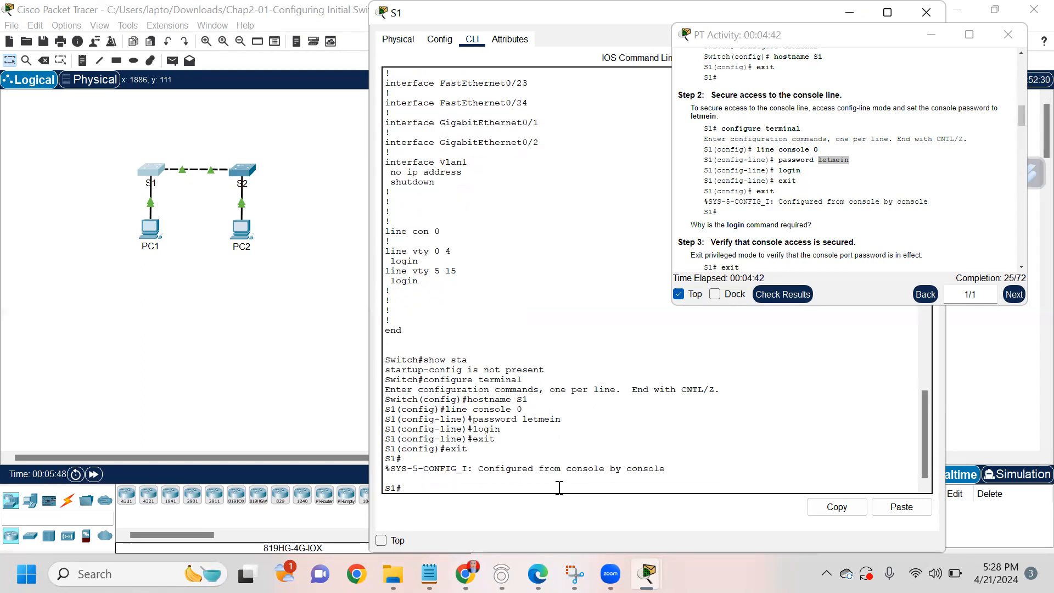
text(exit)
key(Return)
key(Return)
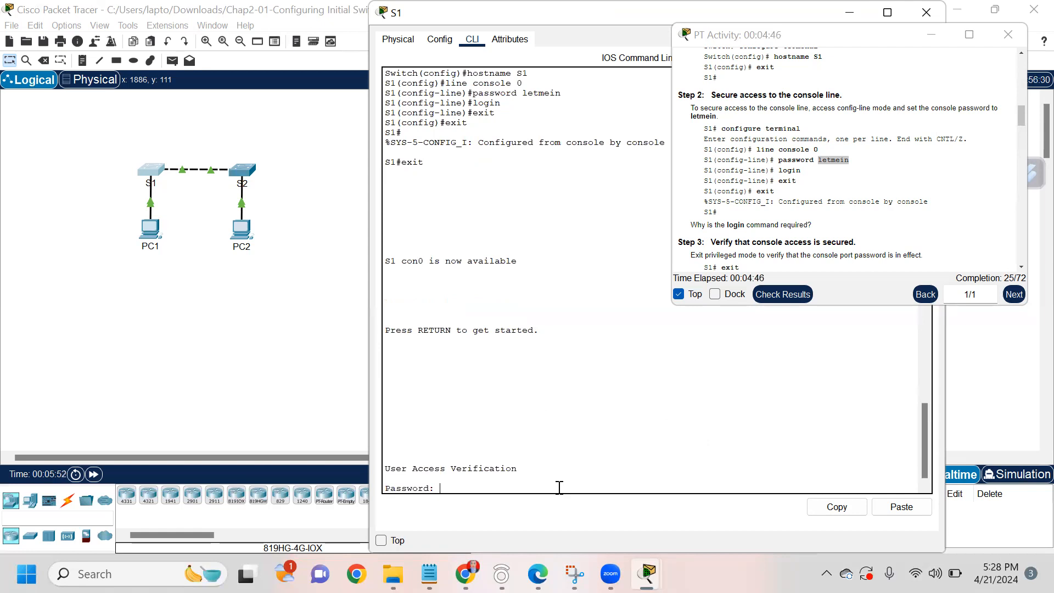
Step: Log back into S1 at User Access Verification with the console password and run enable
drag(520, 467, 377, 467)
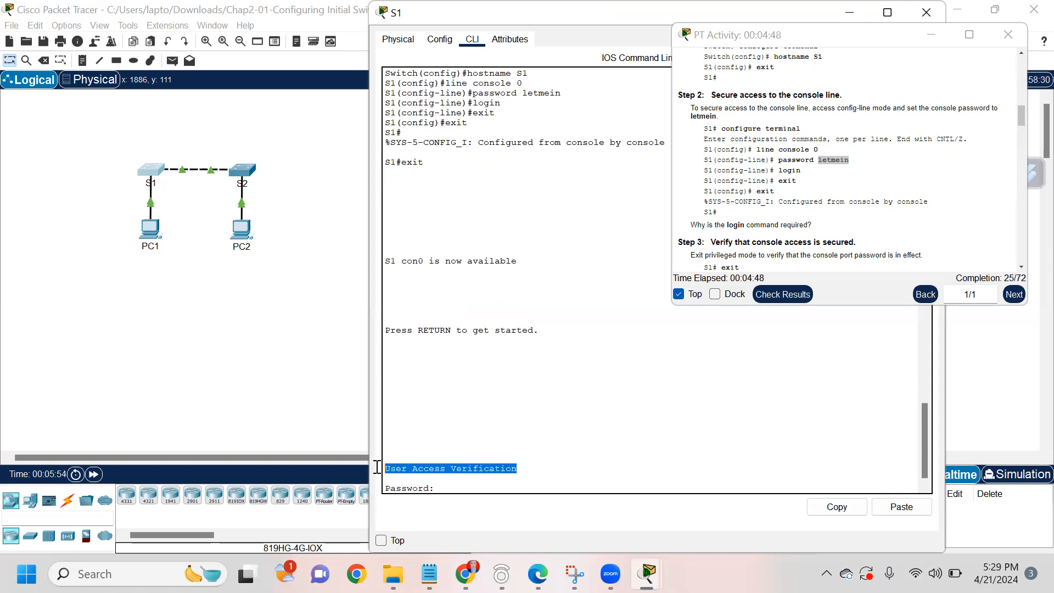
click(436, 487)
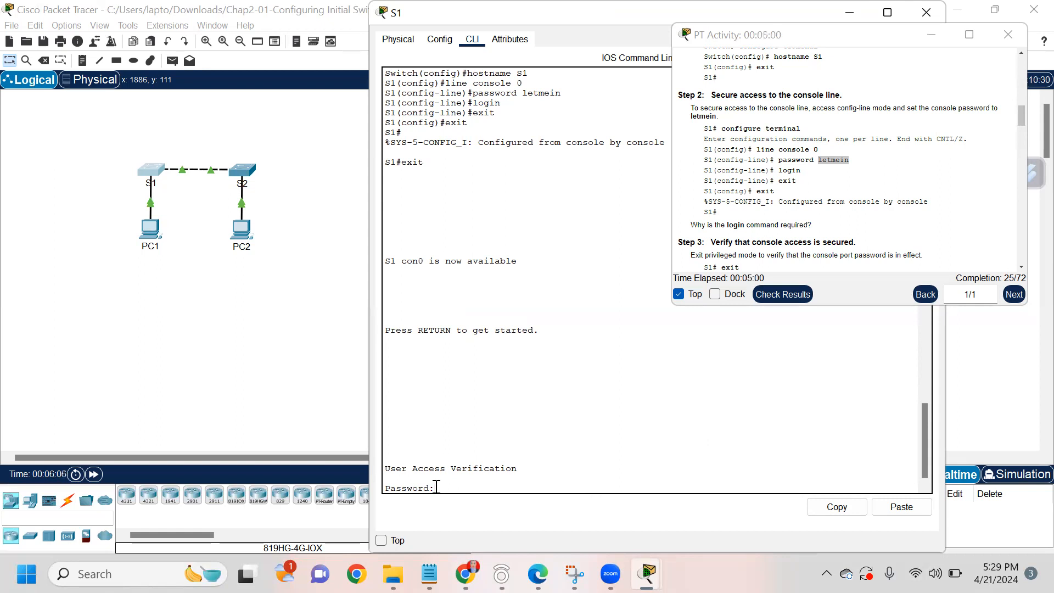
key(Return)
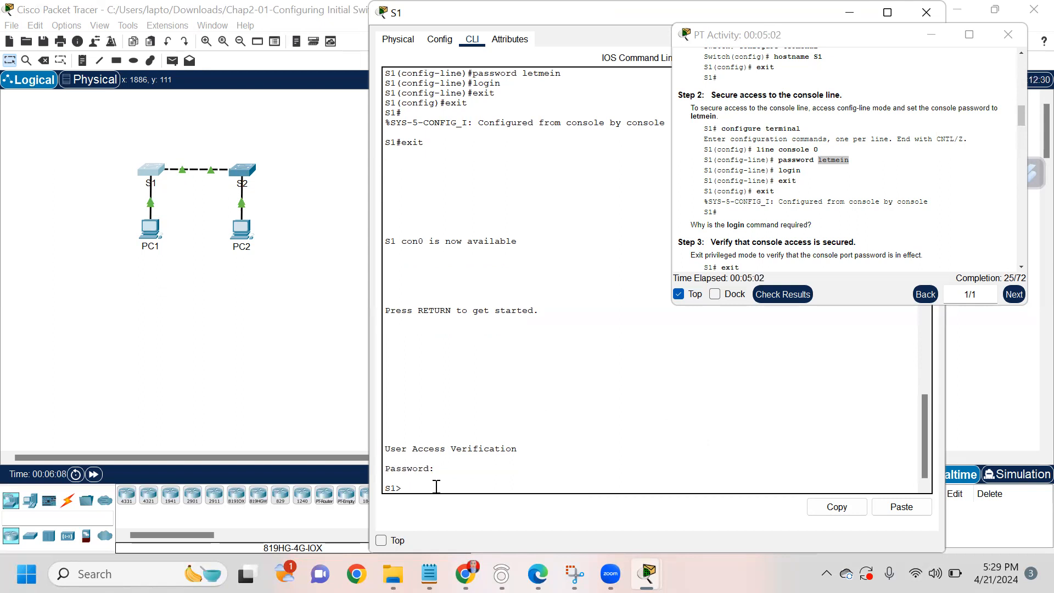
text(enable)
key(Return)
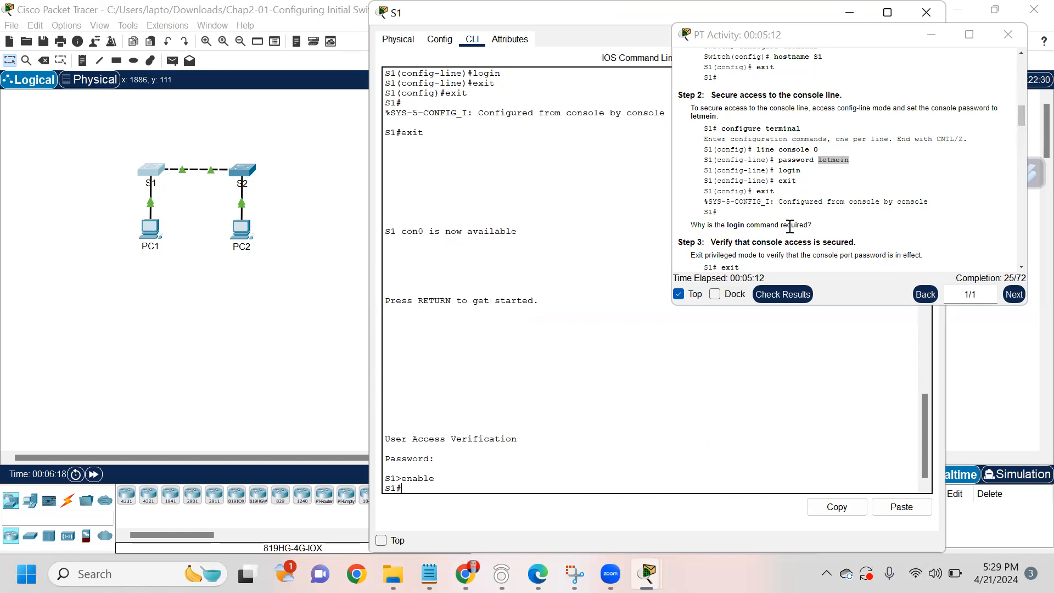
Step: Scroll the instructions and enter global configuration mode, correcting typos in configure terminal
scroll(789, 226, down, 2)
scroll(789, 226, down, 4)
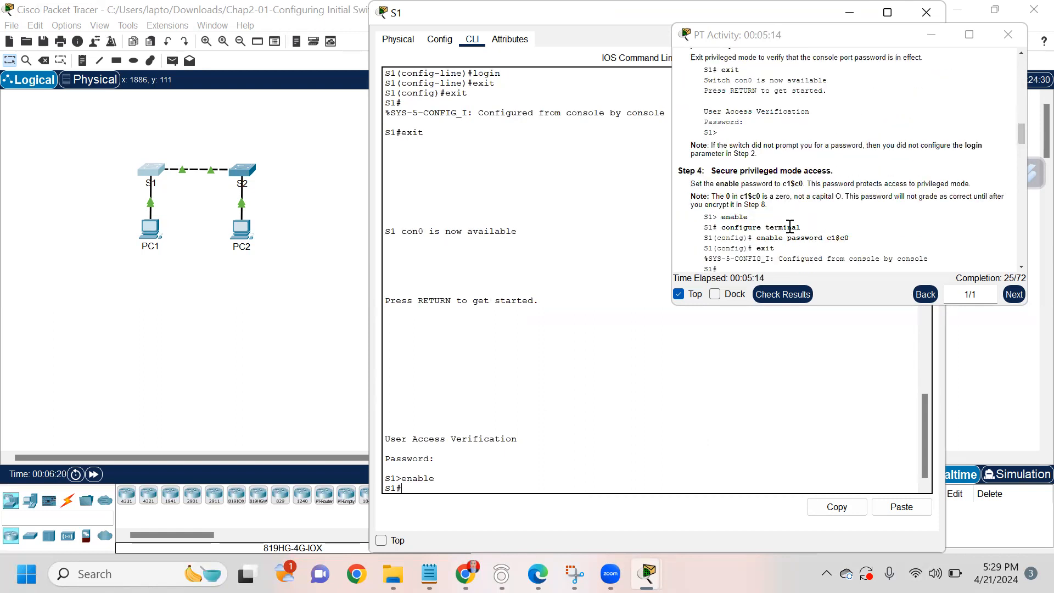
scroll(789, 226, down, 1)
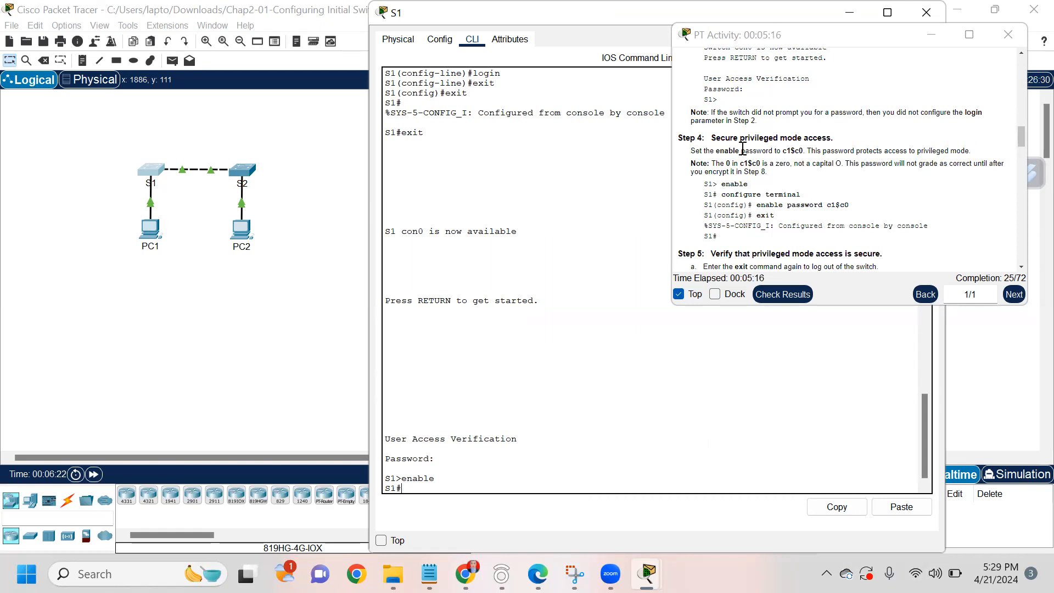
scroll(793, 217, down, 1)
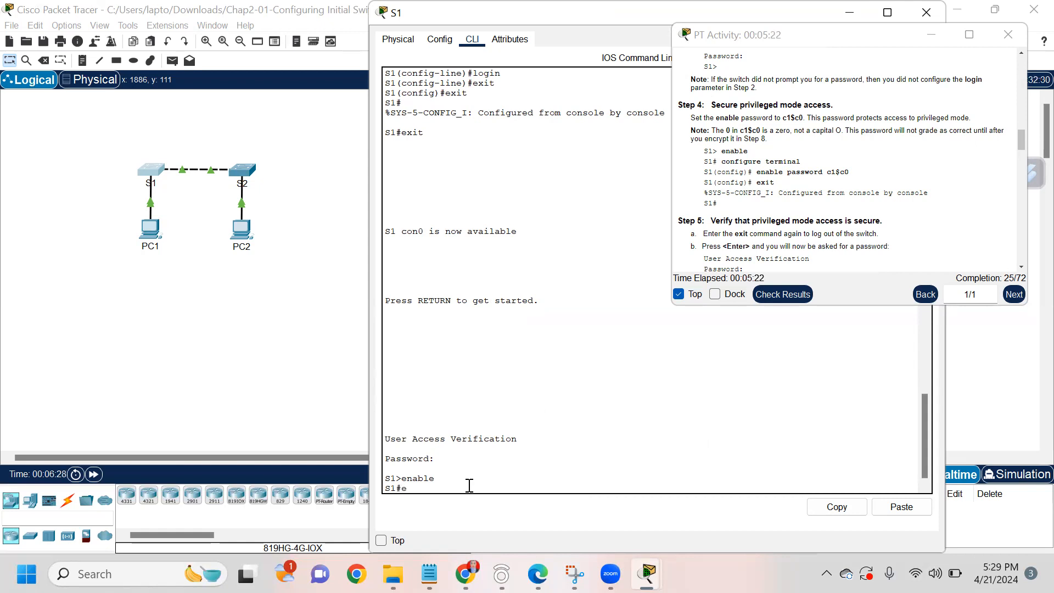
key(BackSpace)
text(confir)
key(BackSpace)
text(gure terminal)
key(Return)
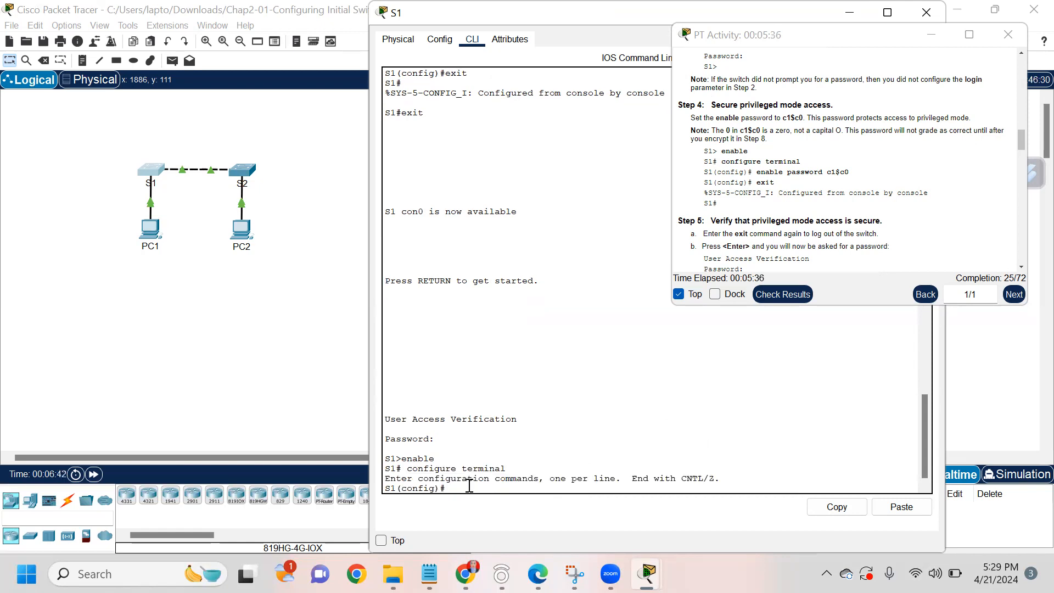
Step: Set the enable password for privileged mode and exit back to the S1# prompt
text(enable password c1$c0)
key(Return)
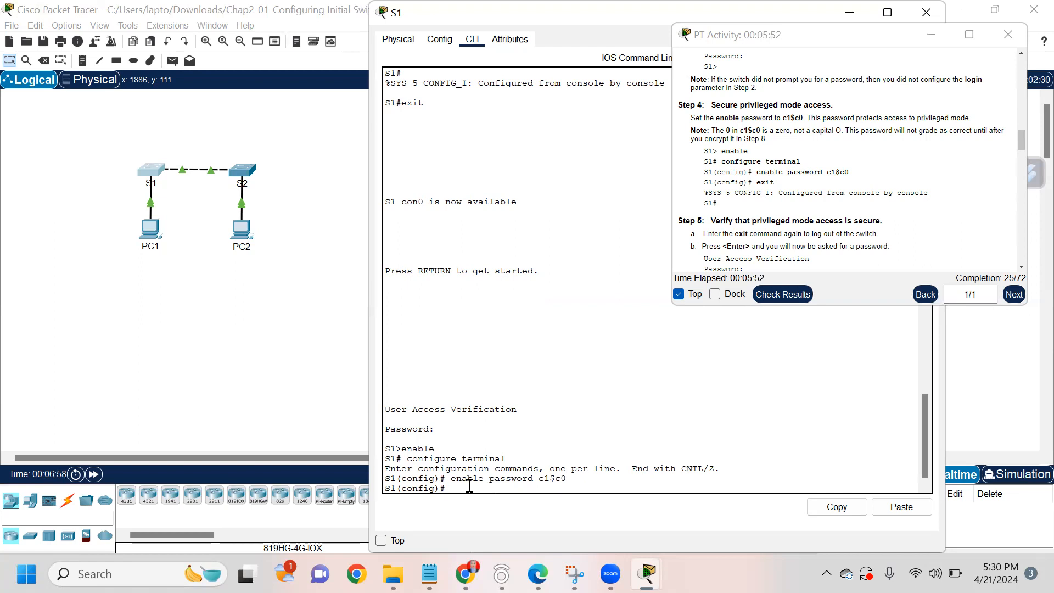
text(exit)
key(Return)
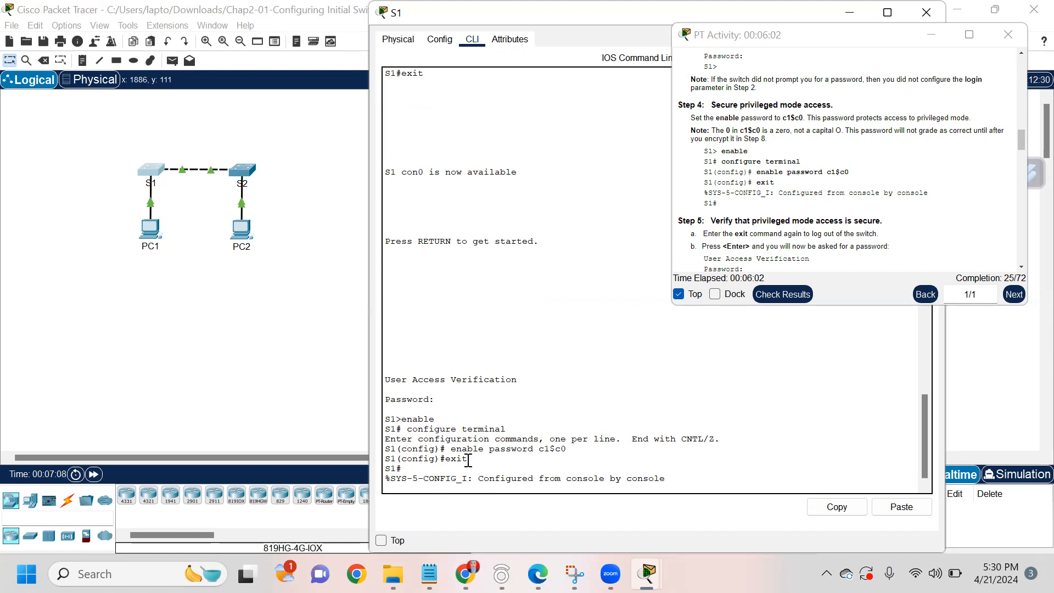
scroll(467, 455, down, 1)
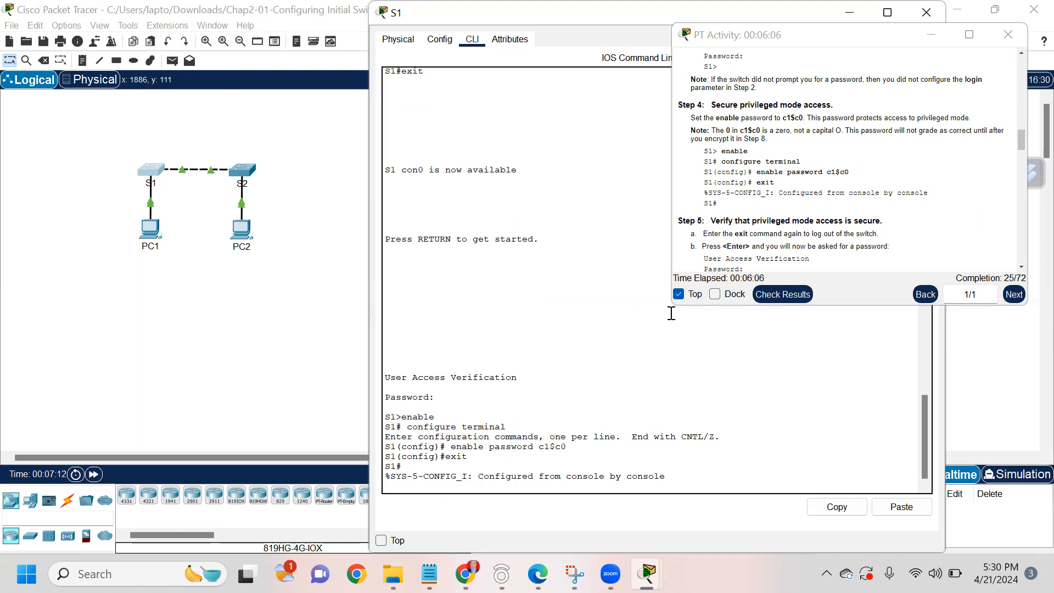
Step: Log out of S1 and log back in with the console password
key(Return)
text(exit)
key(Return)
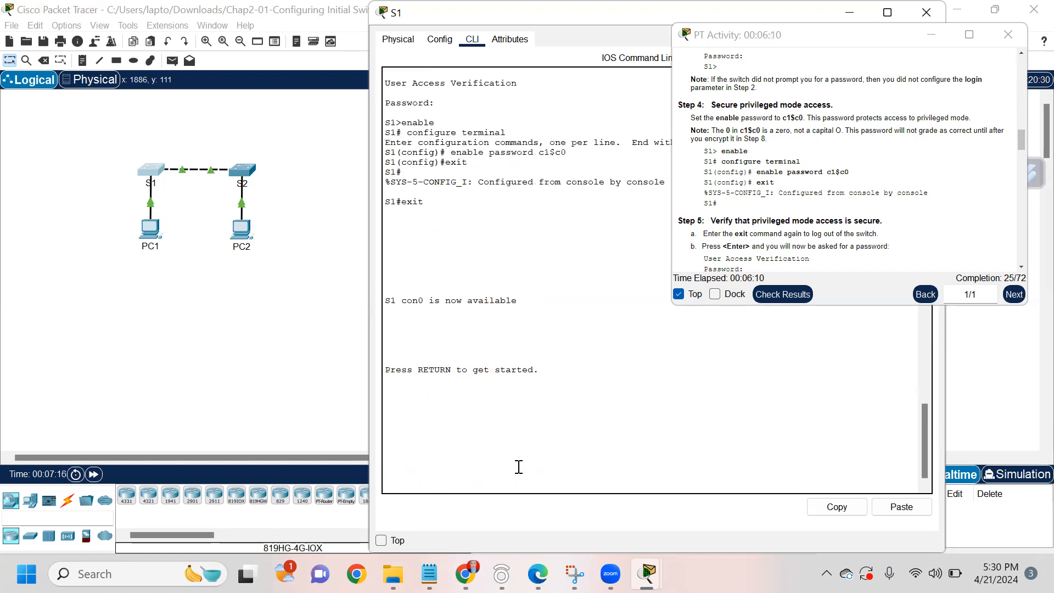
key(Return)
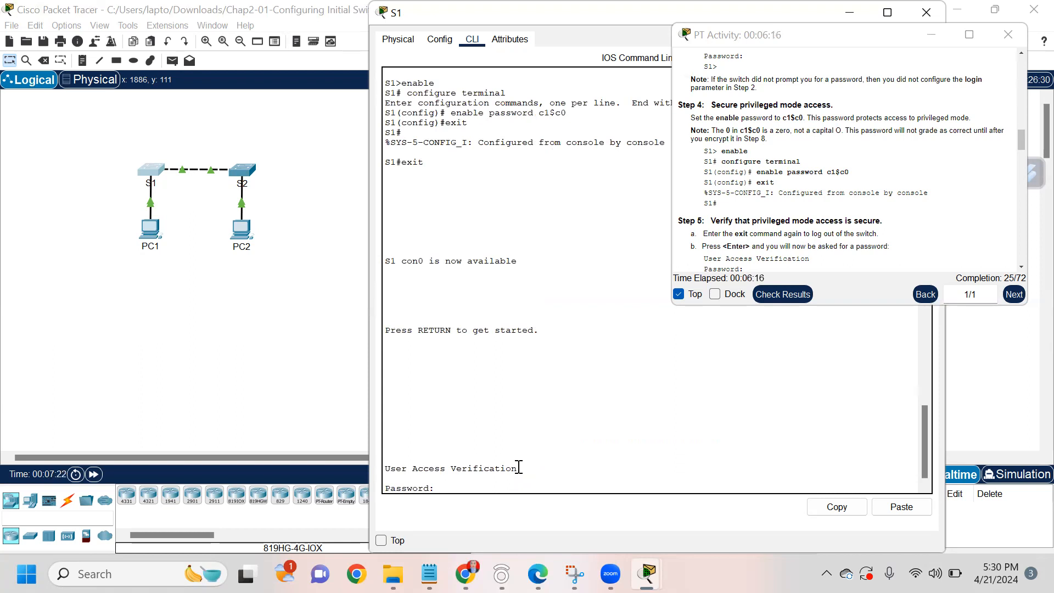
key(Return)
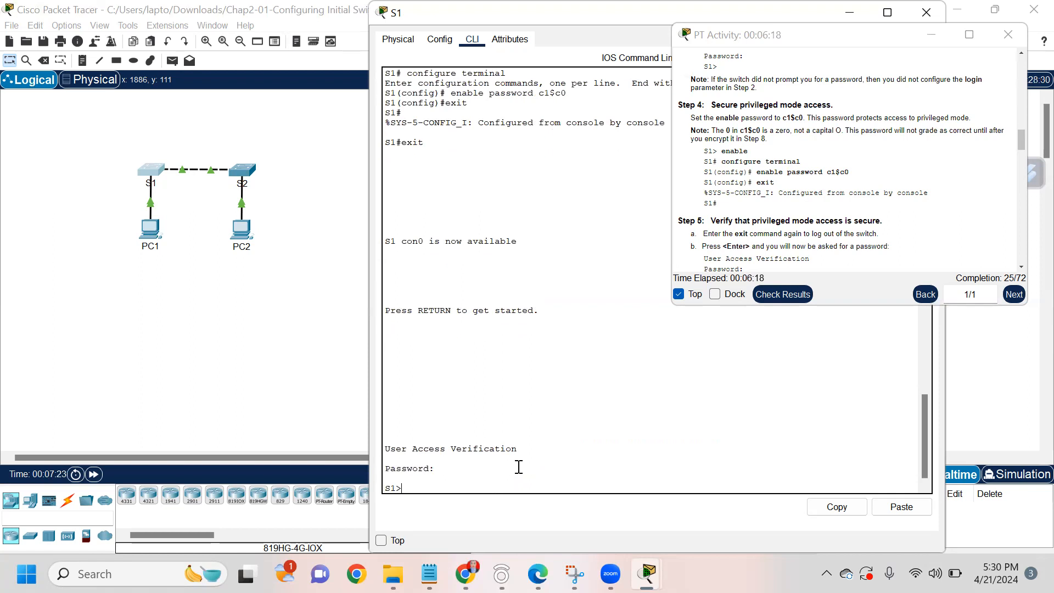
Step: Run enable and supply the enable password to reach the S1# prompt
text(enable)
key(Return)
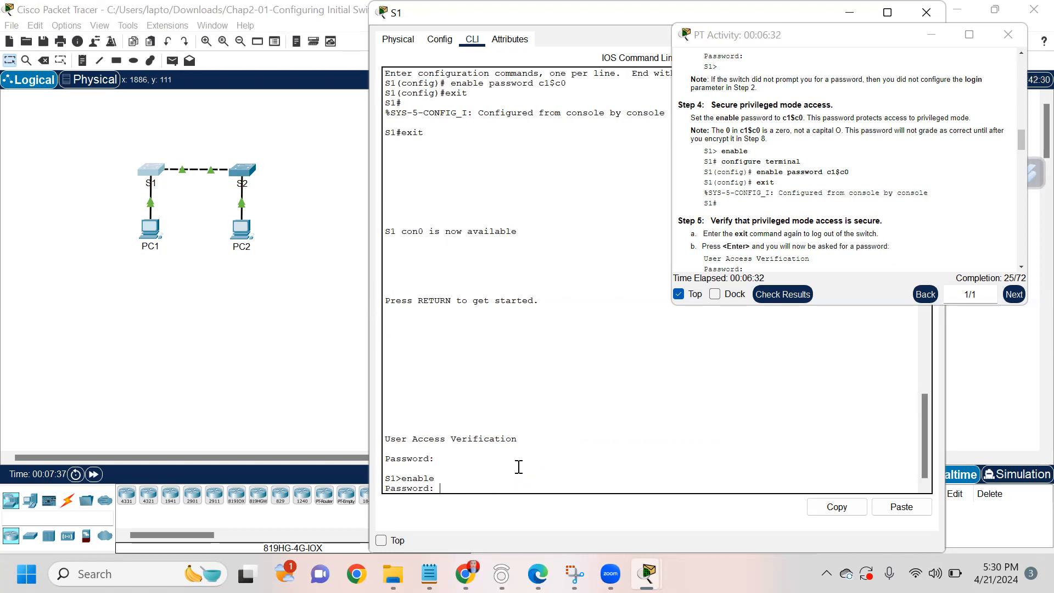
key(Return)
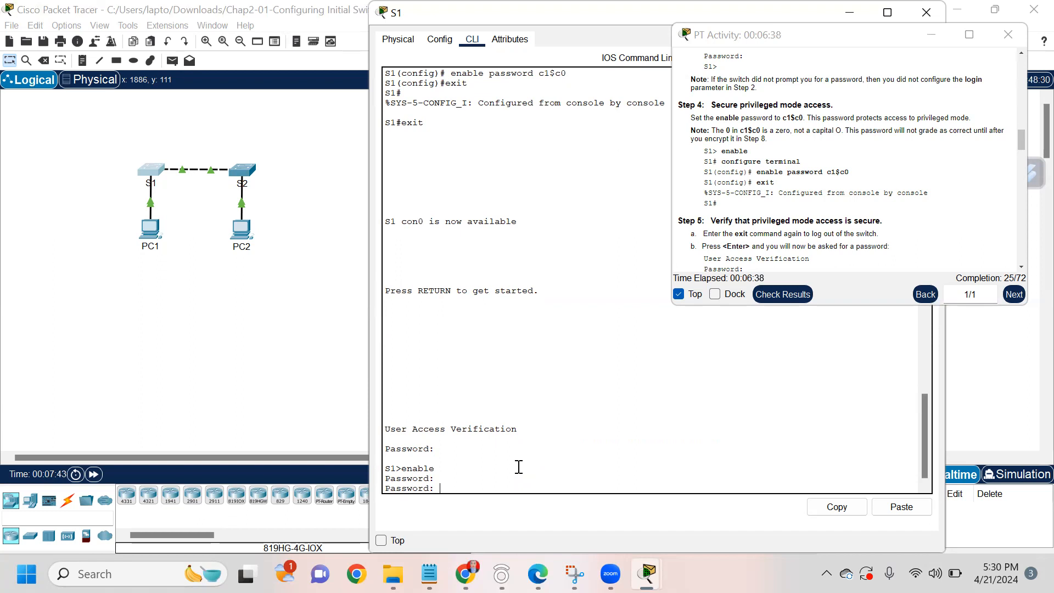
text(c1$c0)
key(Return)
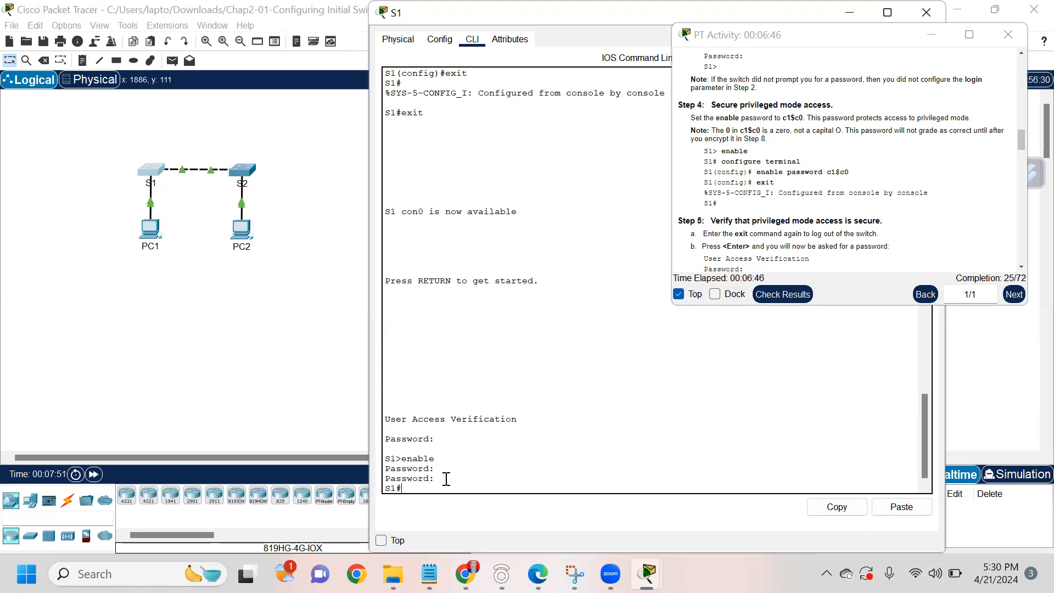
scroll(794, 233, down, 2)
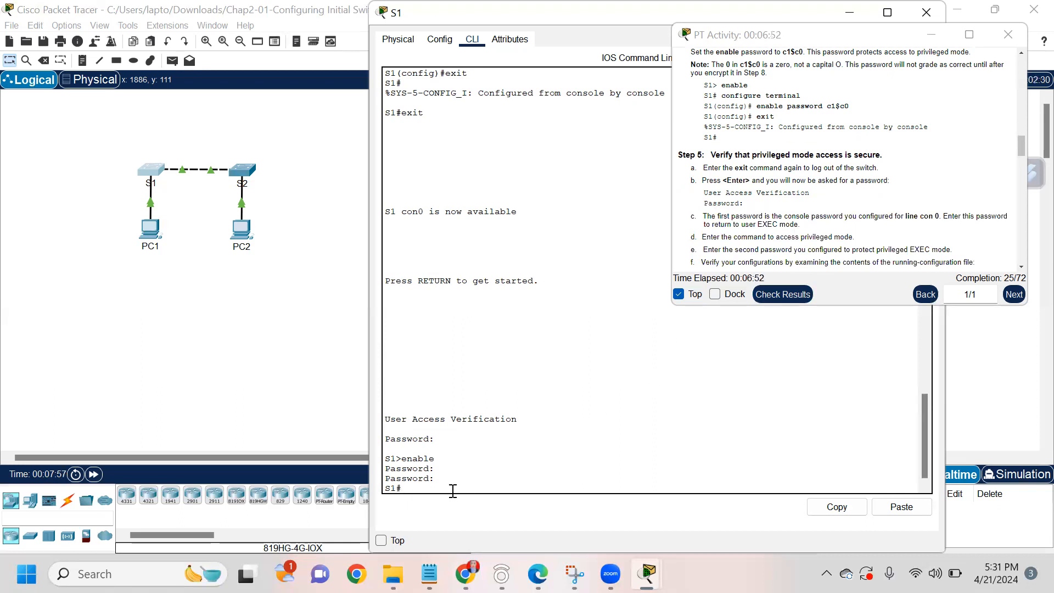
Step: Configure the enable secret from global configuration, fixing a typo, and return to S1#
text(configure terminal)
key(Return)
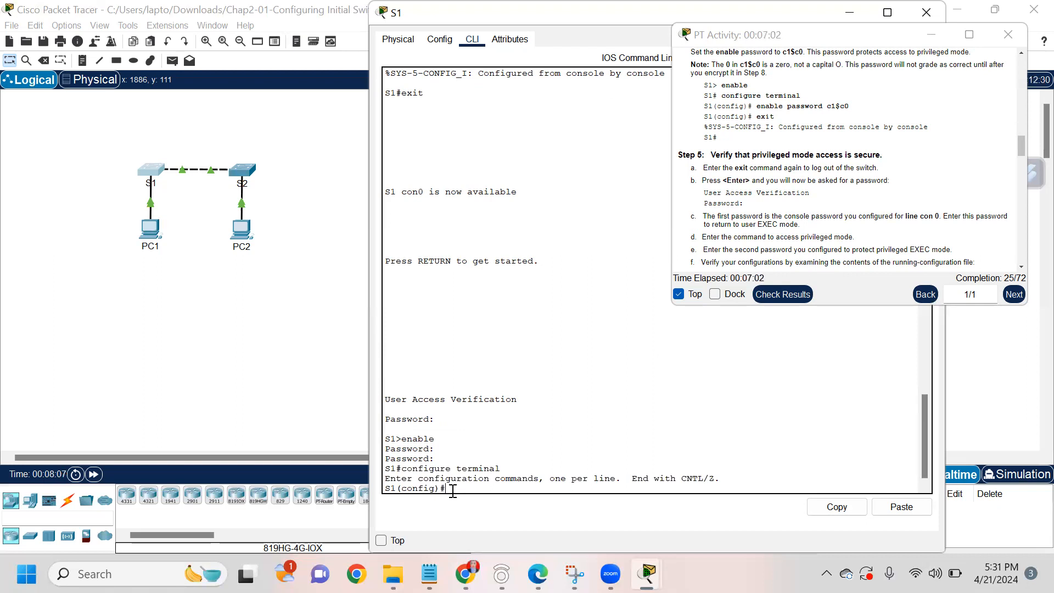
scroll(812, 212, down, 3)
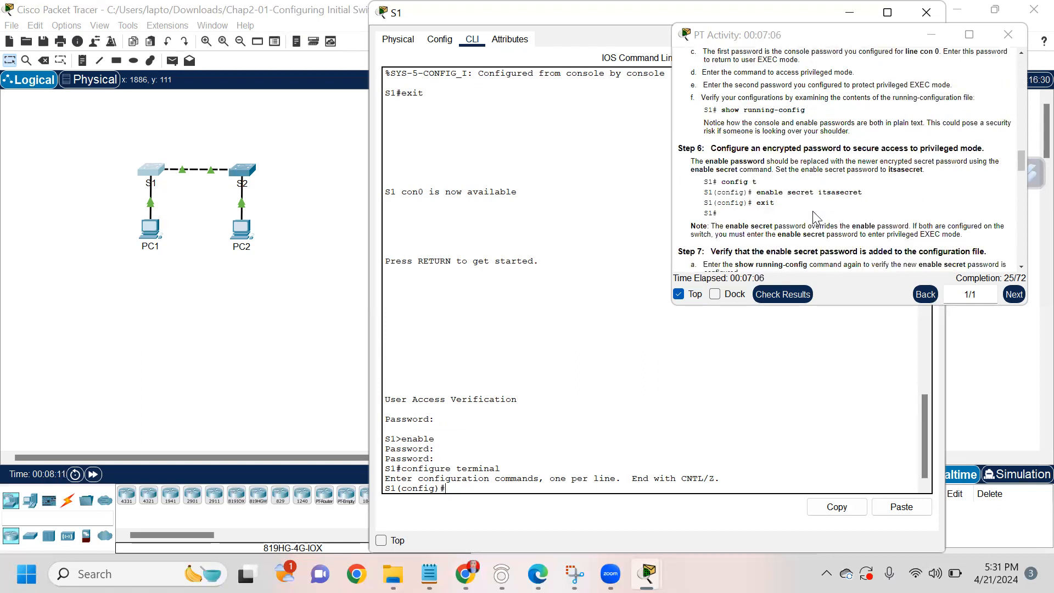
text(nable secret)
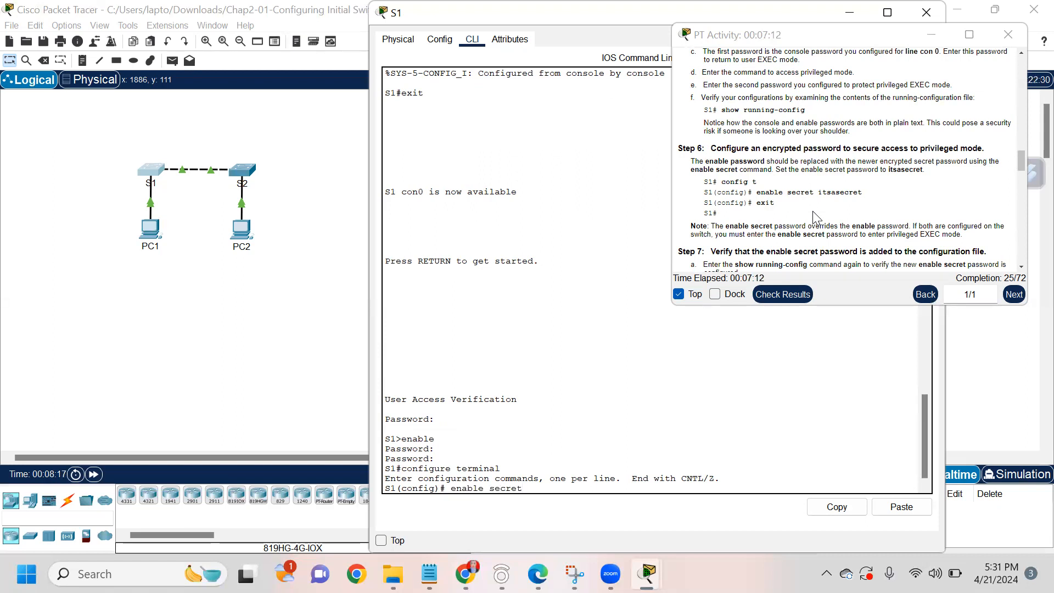
text( itasecret)
key(BackSpace)
key(BackSpace)
key(BackSpace)
key(BackSpace)
key(BackSpace)
key(BackSpace)
text(sasecret)
key(Return)
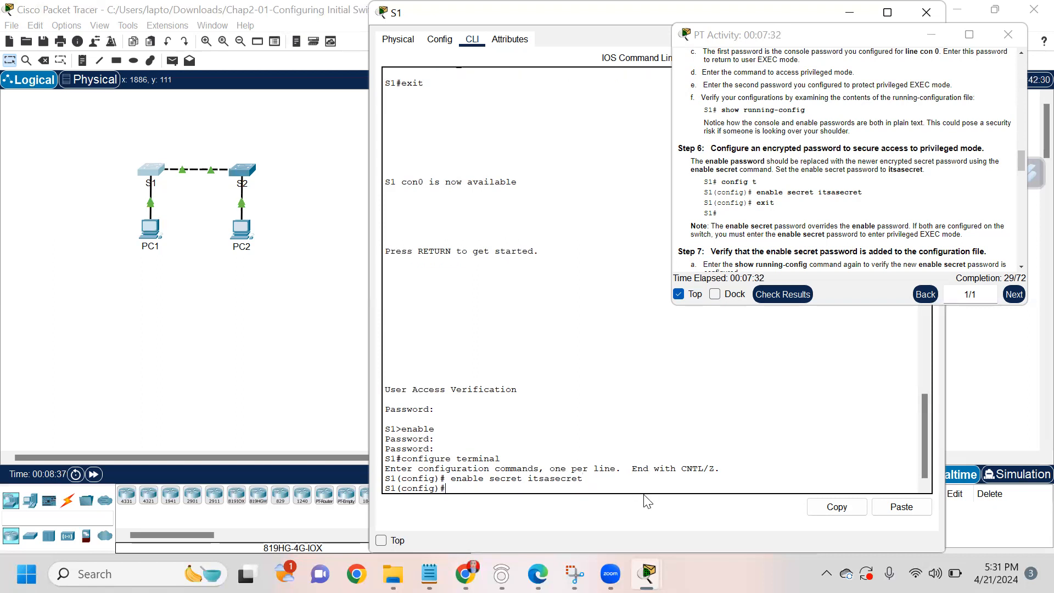
text(exit)
key(Return)
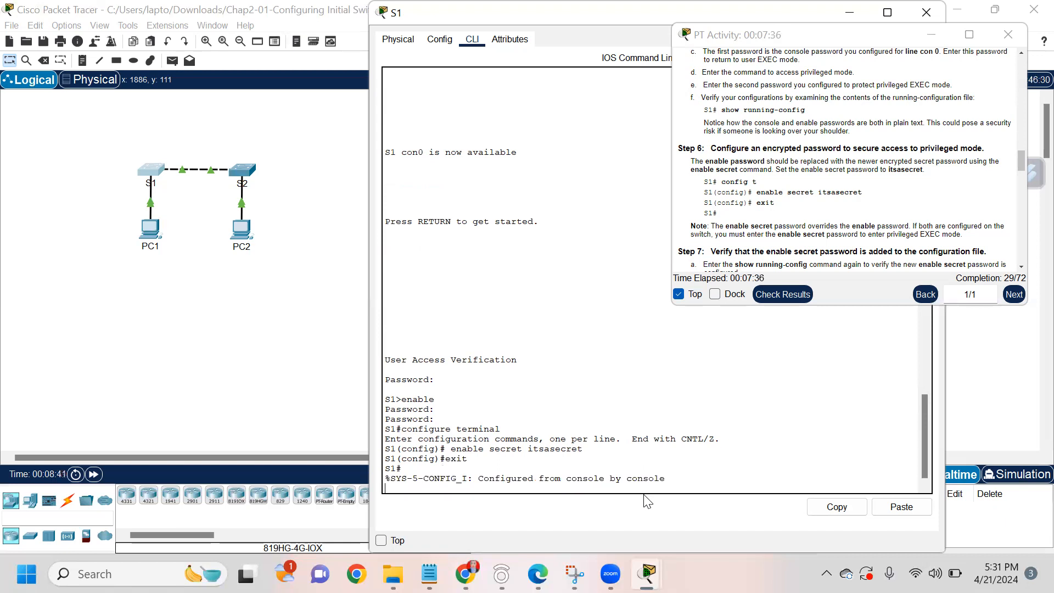
key(Return)
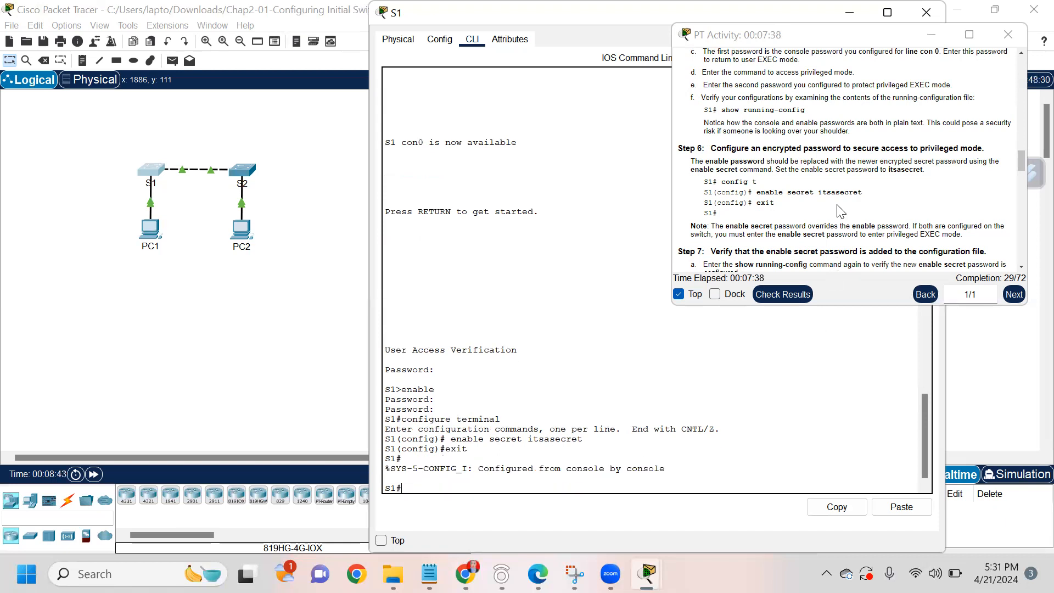
scroll(838, 210, down, 3)
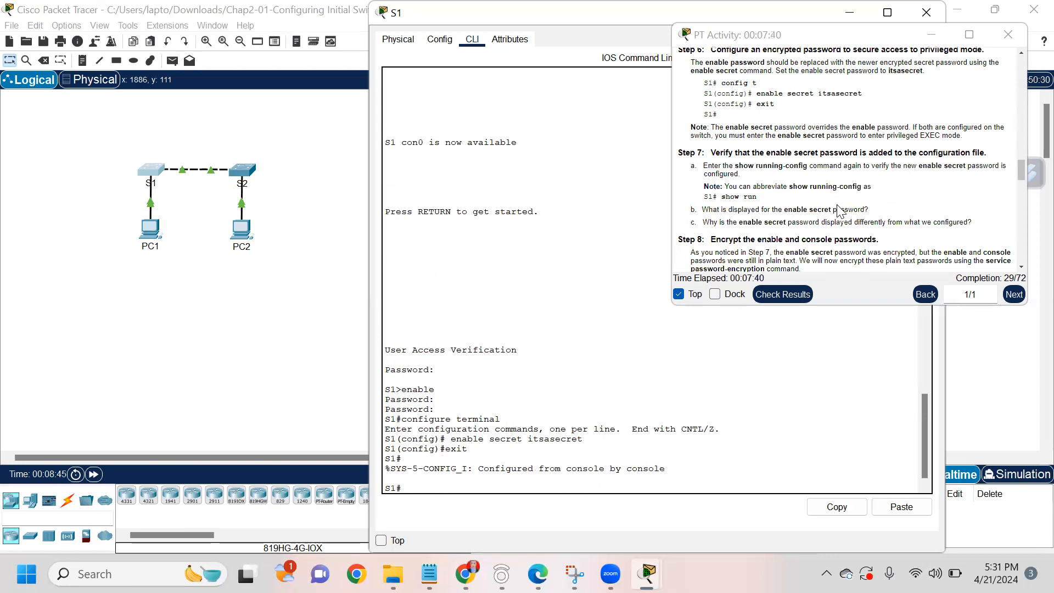
Step: Run show run and highlight the hashed enable secret line
text(show run)
key(Return)
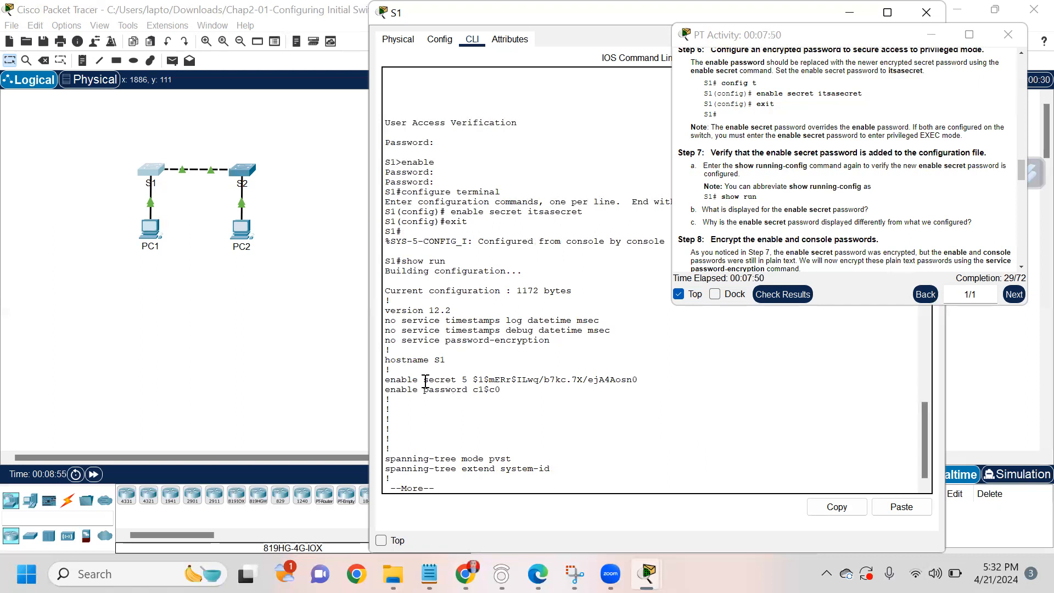
drag(385, 380, 638, 380)
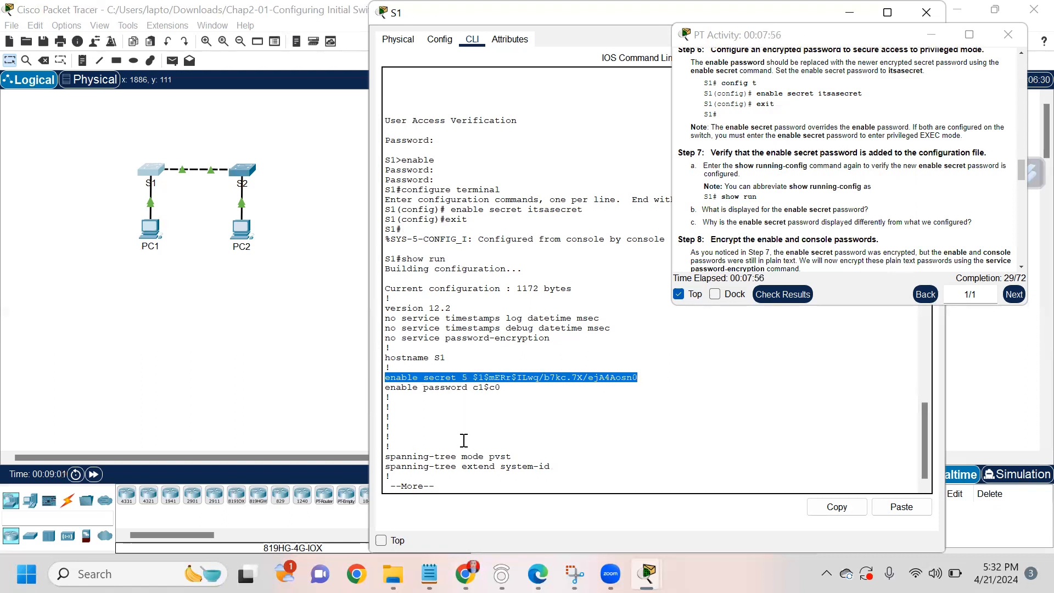
click(450, 481)
Step: Page through the rest of the running configuration to the end
key(Return)
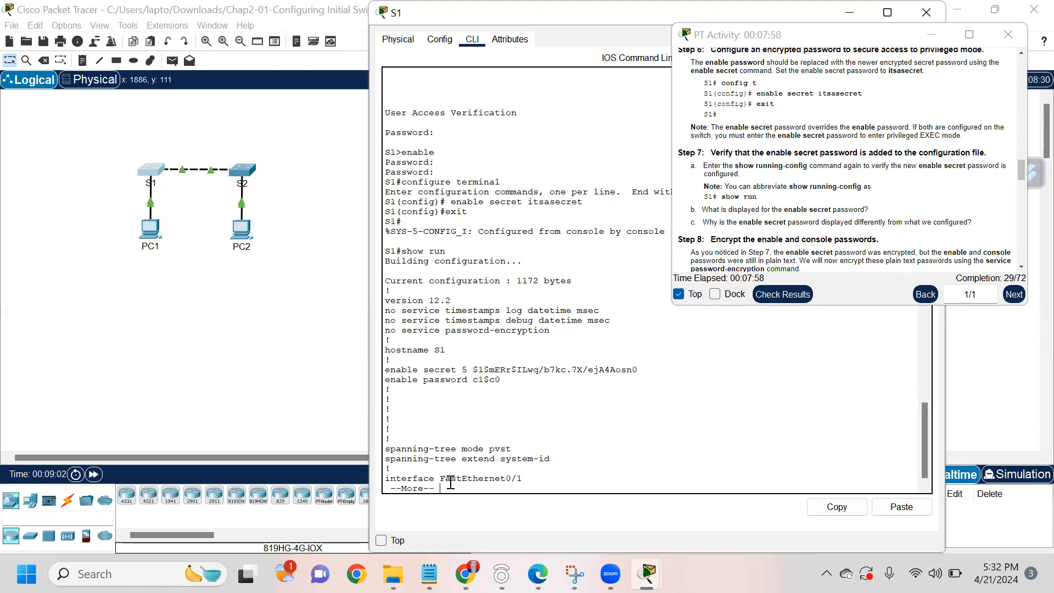
key(Return)
key(Return)
key(Return)
key(Return)
key(Return)
key(Return)
key(Return)
key(Return)
key(Return)
key(Return)
key(Return)
key(Return)
key(Return)
key(Return)
key(Return)
key(Return)
key(Return)
key(Return)
key(Return)
key(Return)
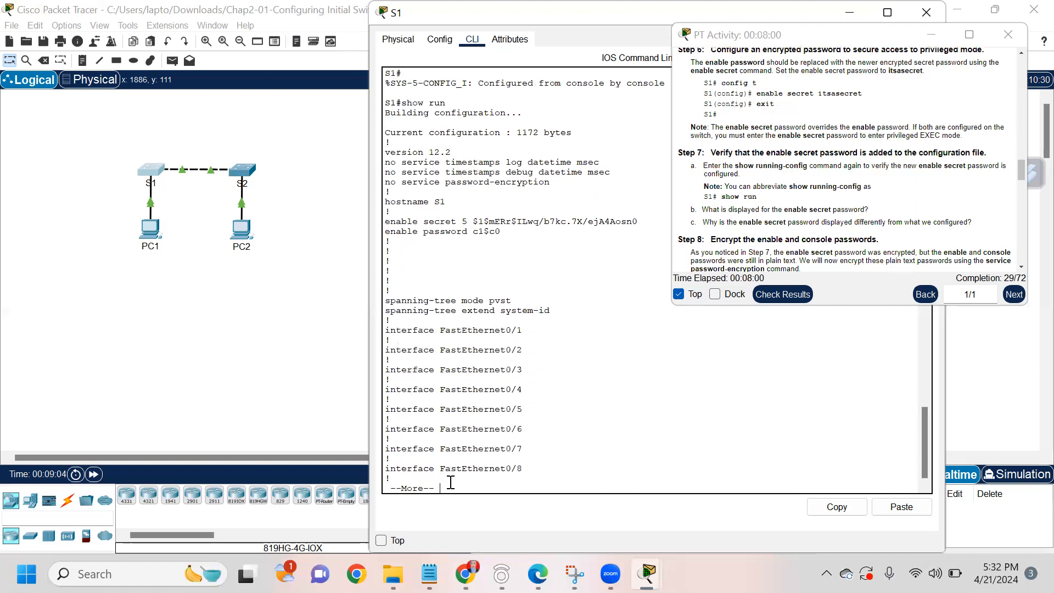
key(Return)
key(Return)
key(Return)
key(Return)
key(Return)
key(Return)
key(Return)
key(Return)
key(Return)
key(Return)
key(Return)
key(Return)
key(Return)
key(Return)
key(Return)
key(Return)
key(Return)
key(Return)
key(Return)
key(Return)
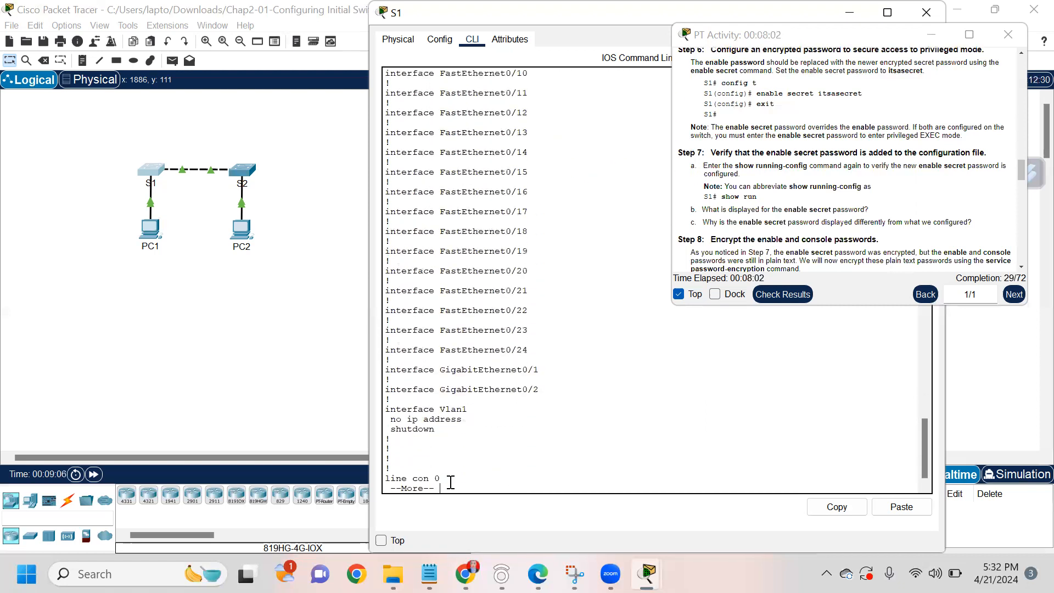
key(Return)
key(Return)
key(Return)
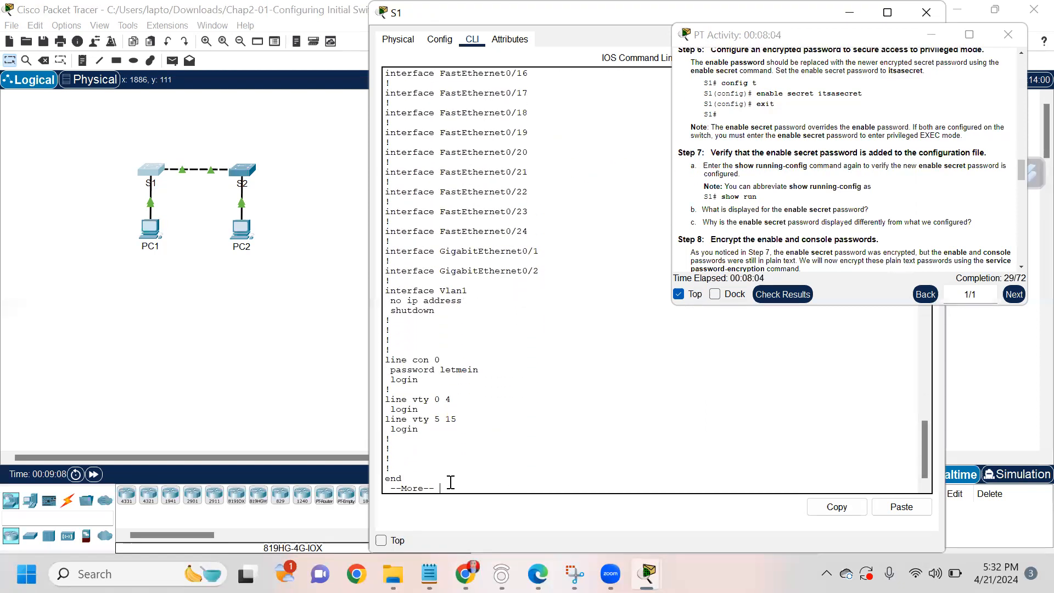
key(Return)
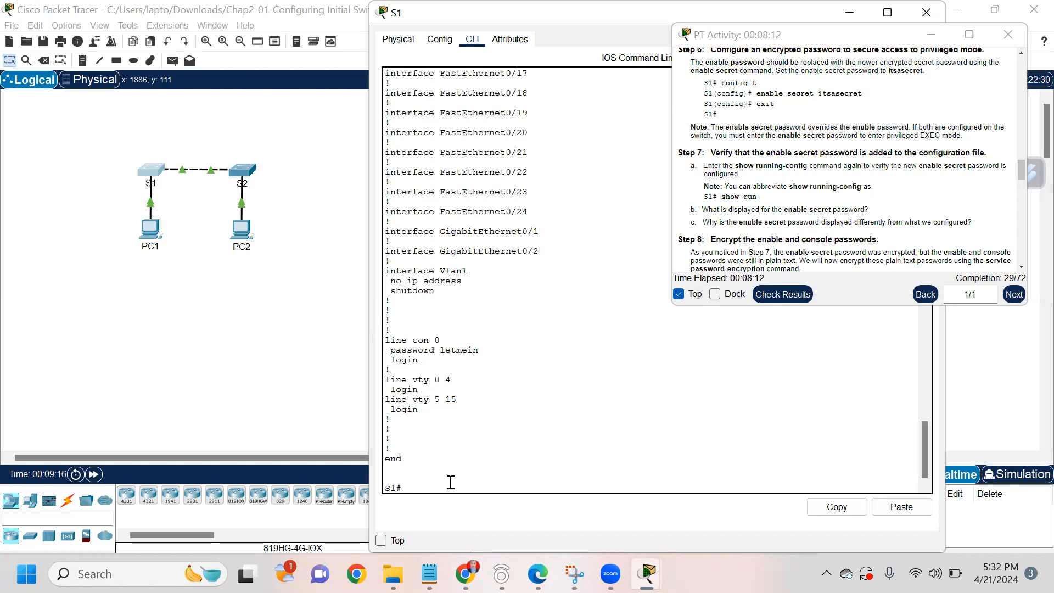
text(configure terminal)
Step: Apply service password-encryption on S1 in global configuration, then return to the S1# prompt
key(Return)
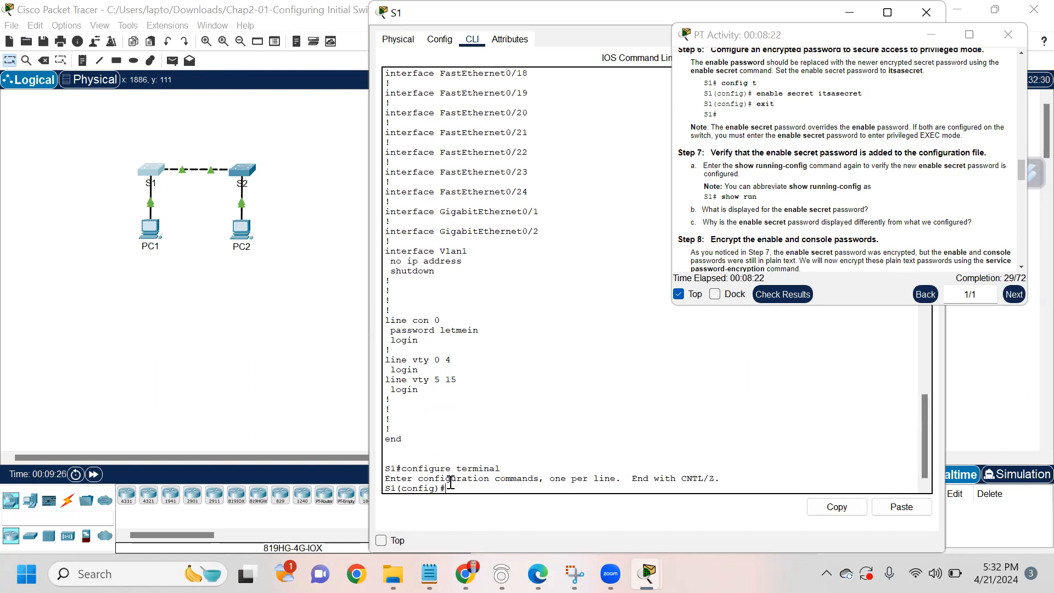
scroll(740, 153, down, 3)
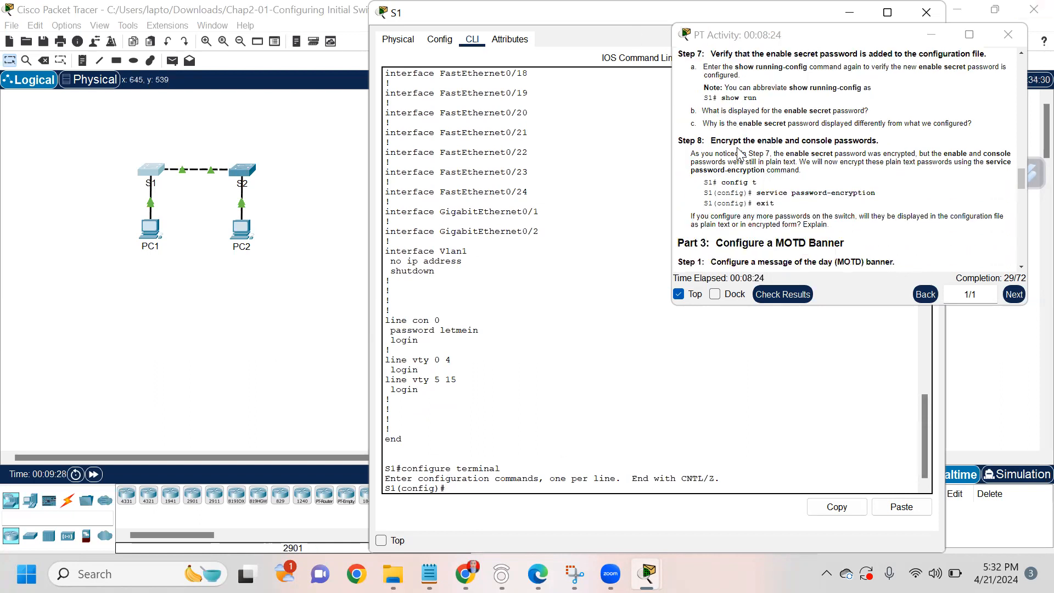
drag(756, 194, 889, 197)
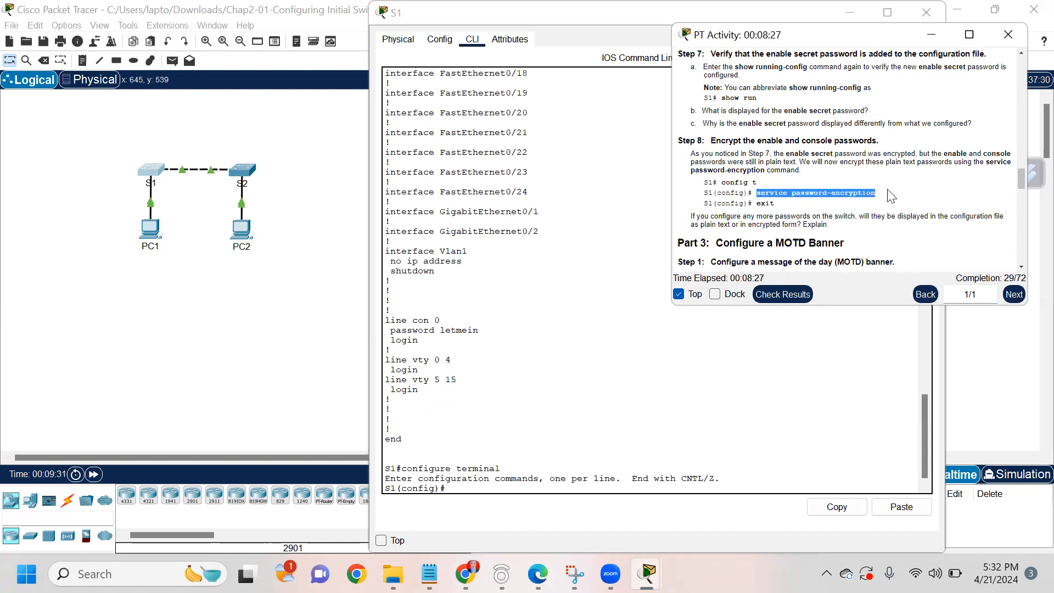
click(458, 492)
text(service )
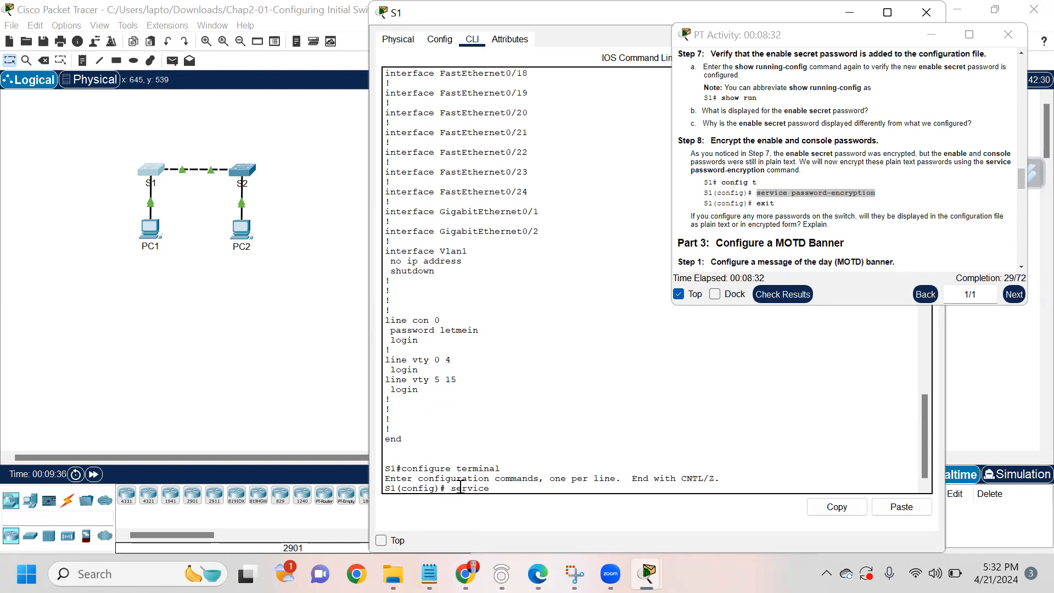
text(password)
text(-encr)
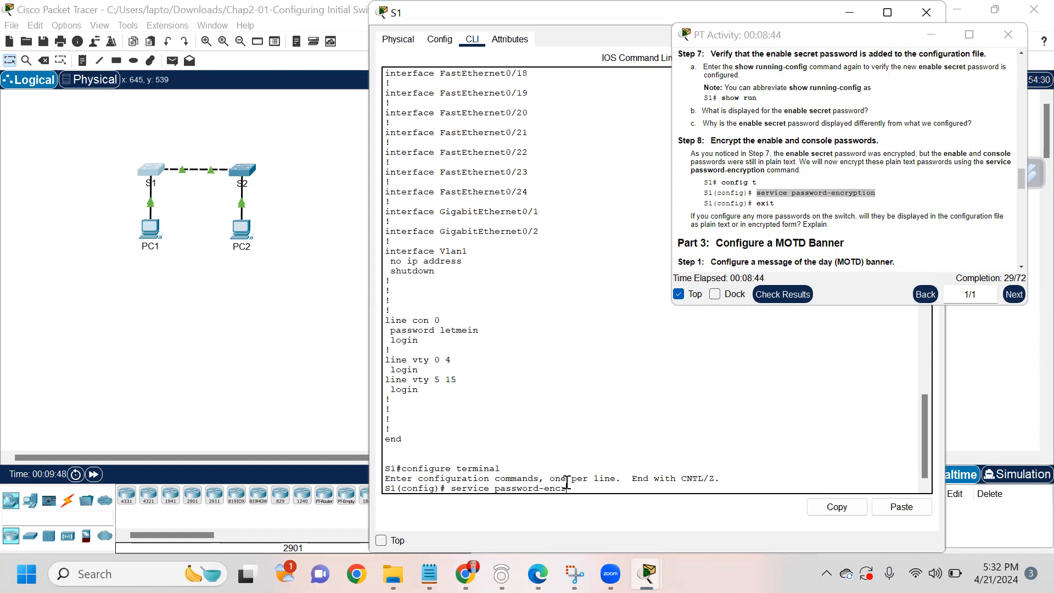
text(yption)
key(Return)
text(ex)
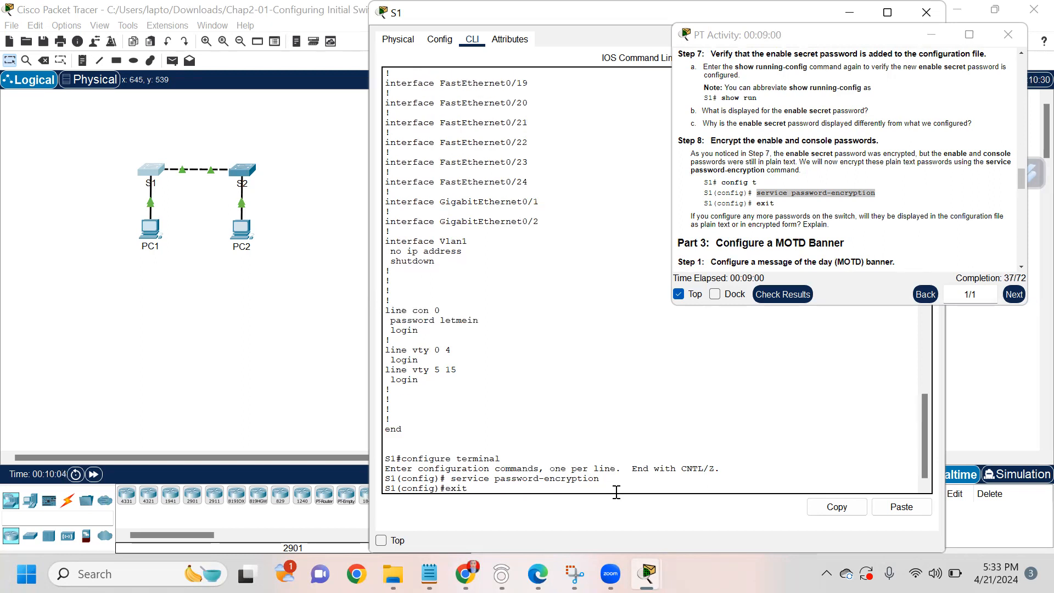
text(it)
key(Return)
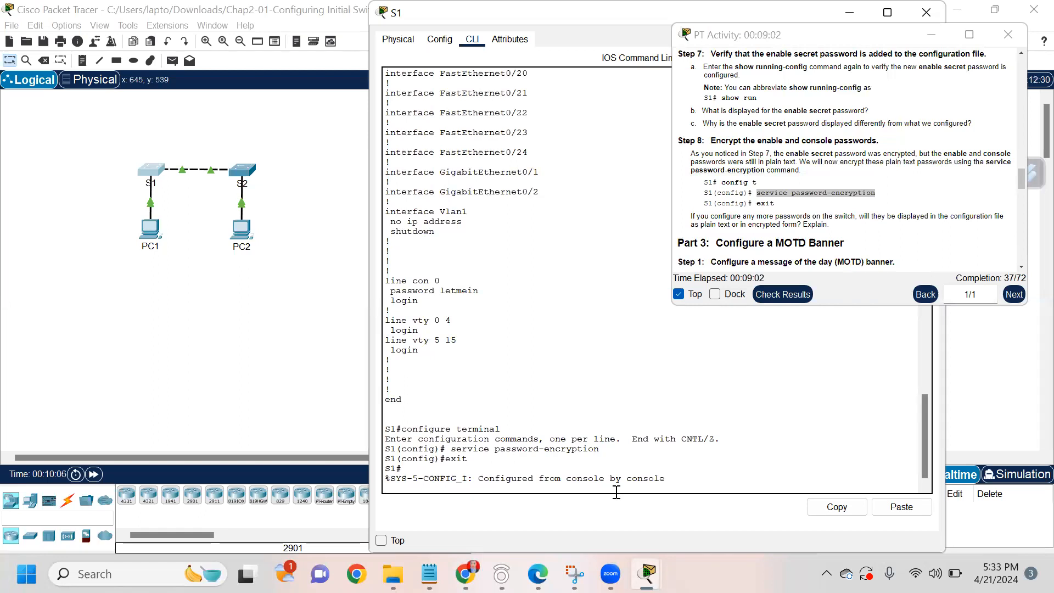
key(Return)
text(exit)
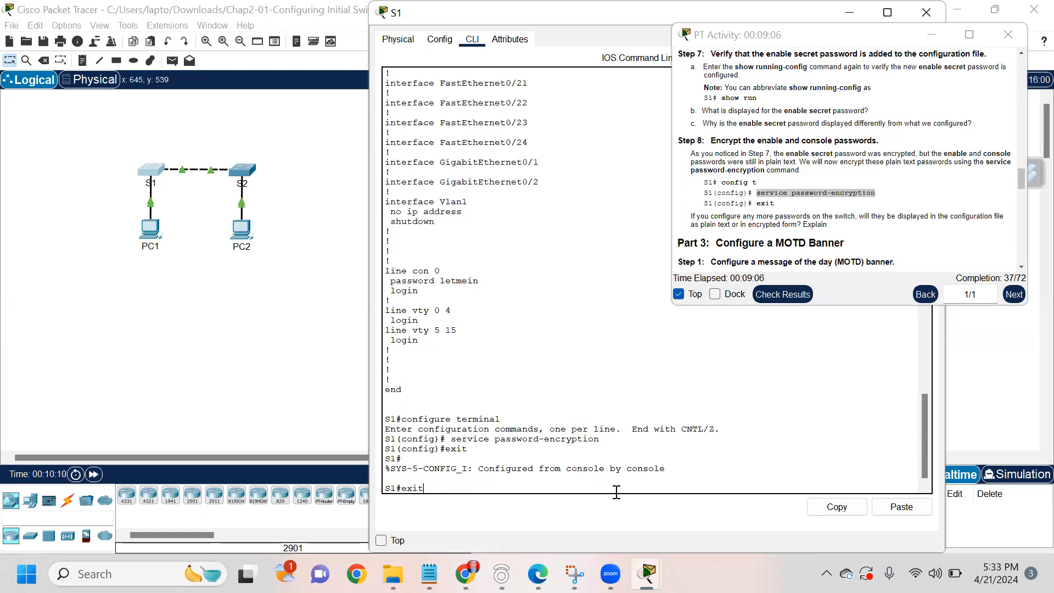
Step: Log out of S1, log back in with the console password, and enter the enable secret to reach privileged mode
key(Return)
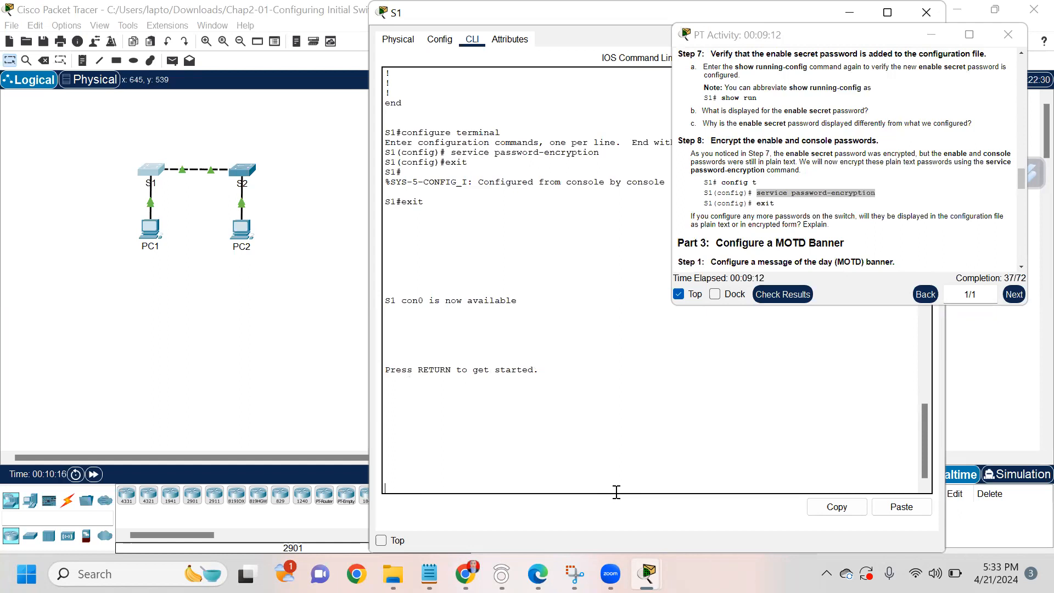
key(Return)
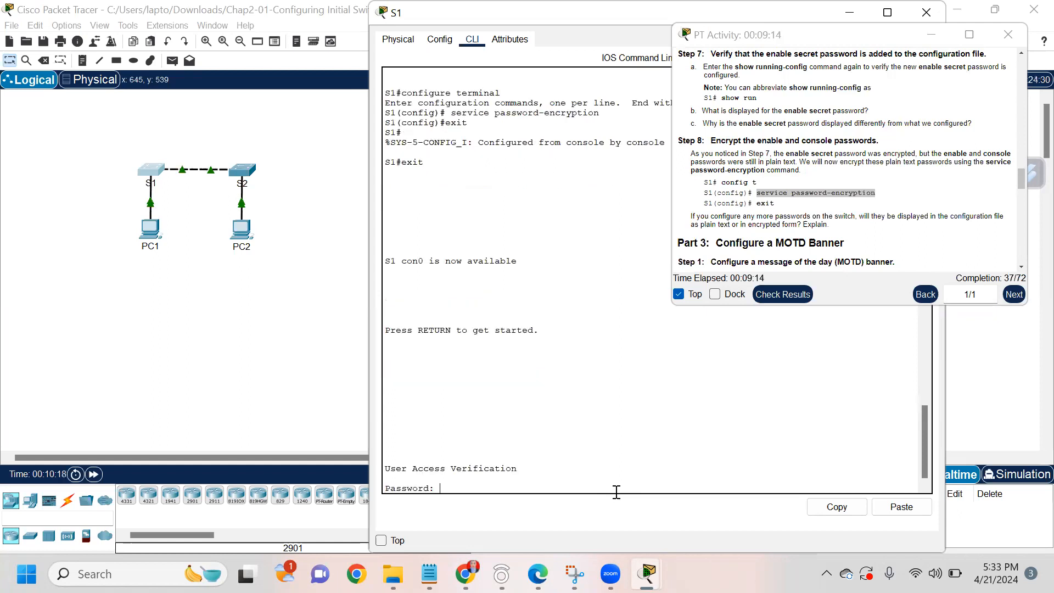
text(cisco)
key(Return)
text(enable)
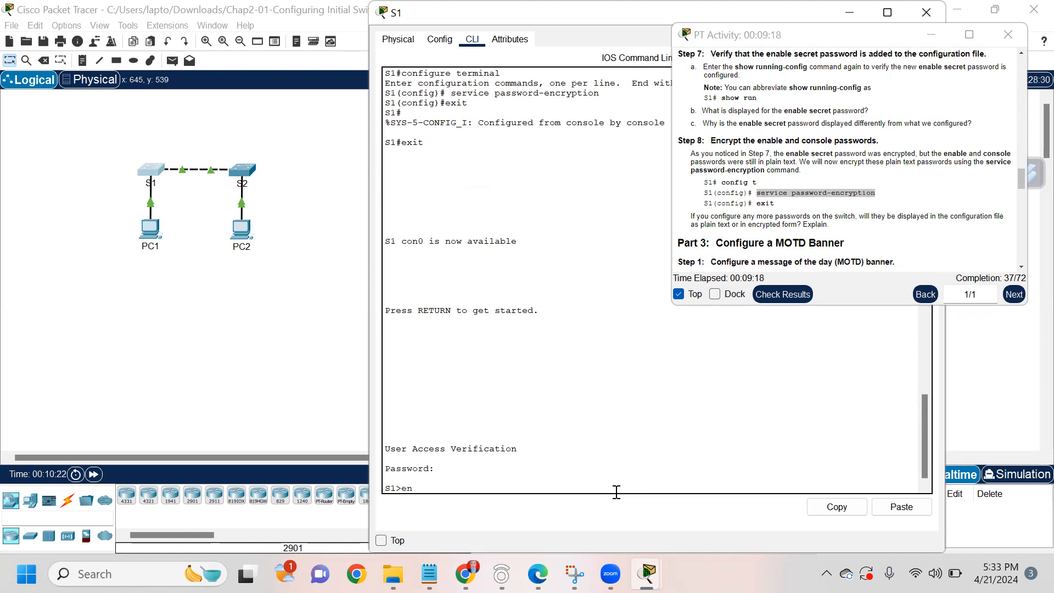
key(Return)
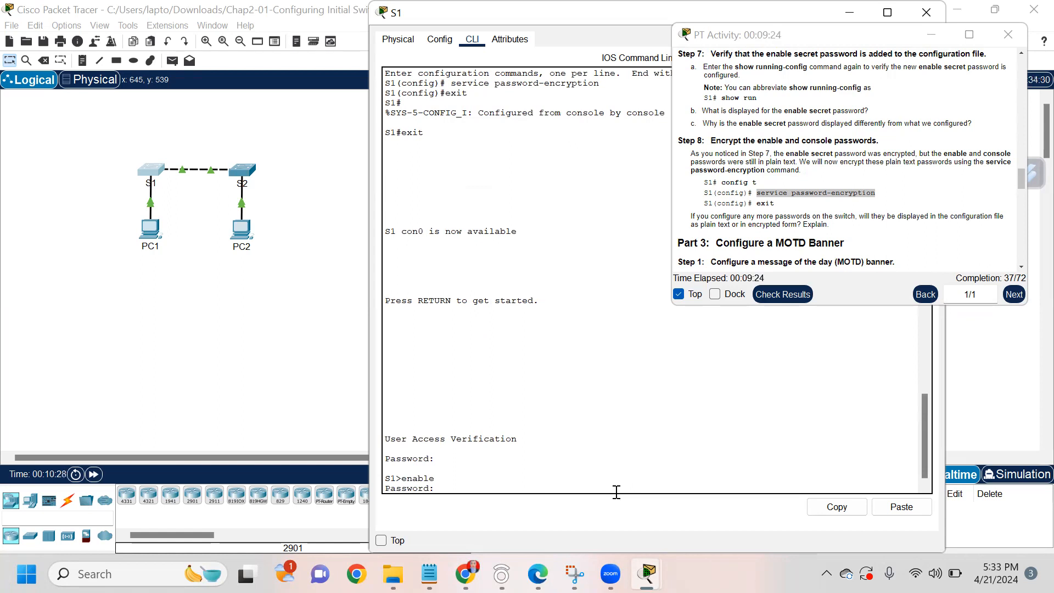
key(Return)
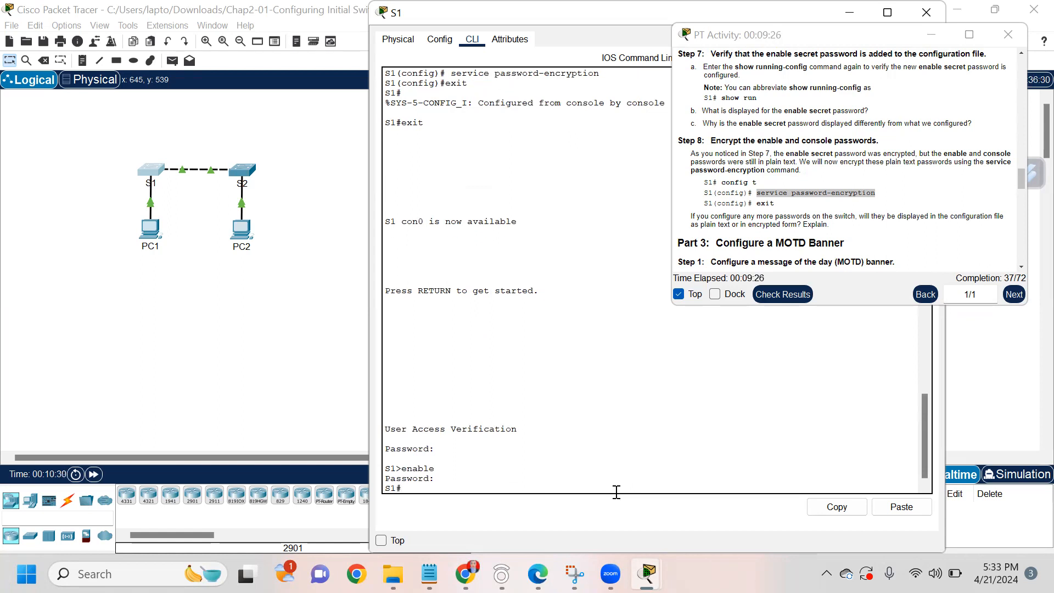
Step: Run show run on S1 and page to the end, checking that the enable and console passwords show type 7 encryption
text(show run)
key(Return)
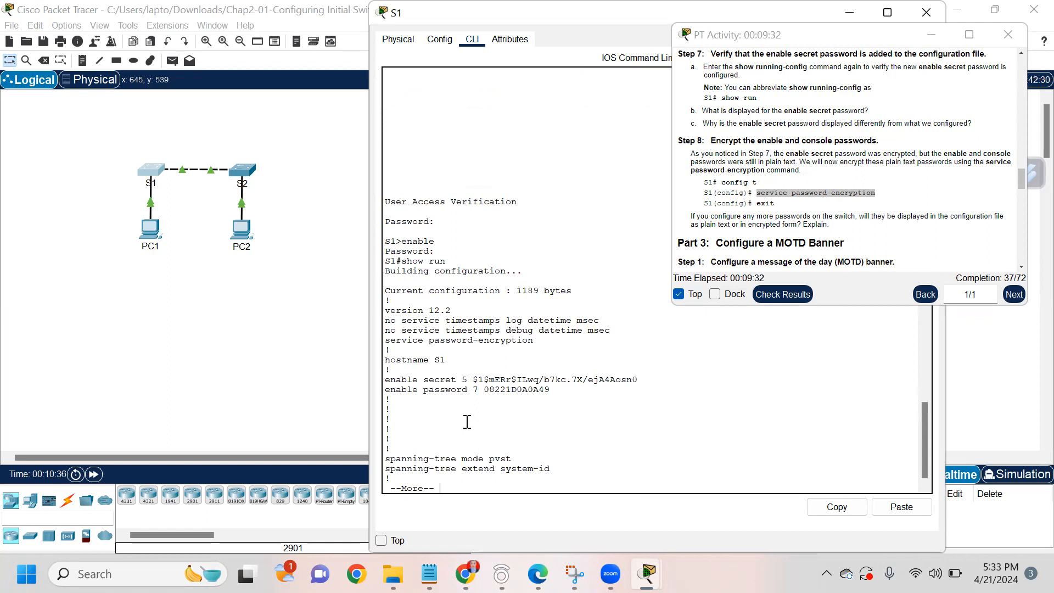
drag(384, 377, 470, 373)
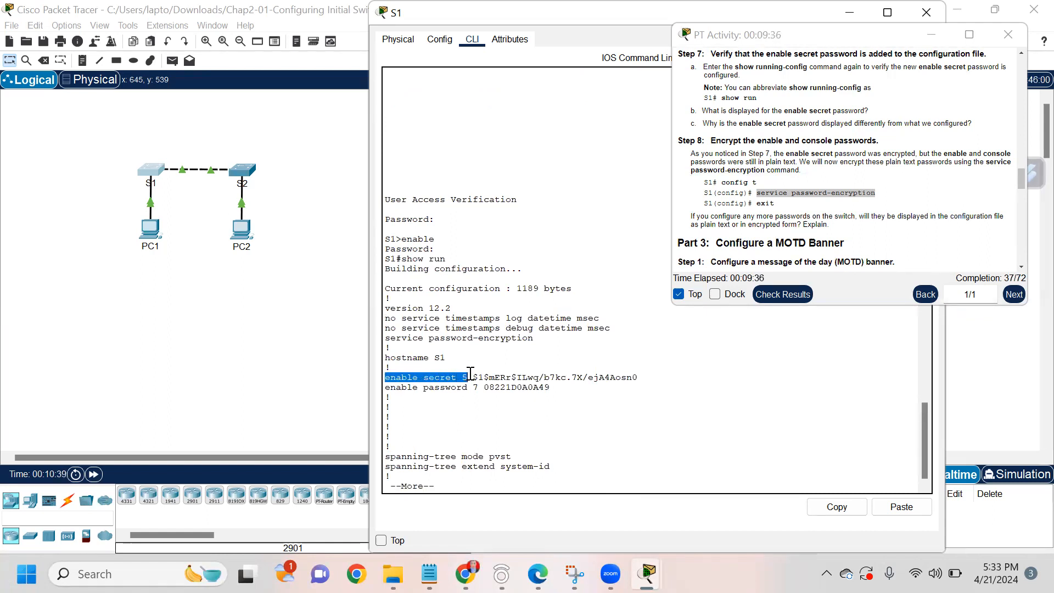
drag(421, 387, 564, 389)
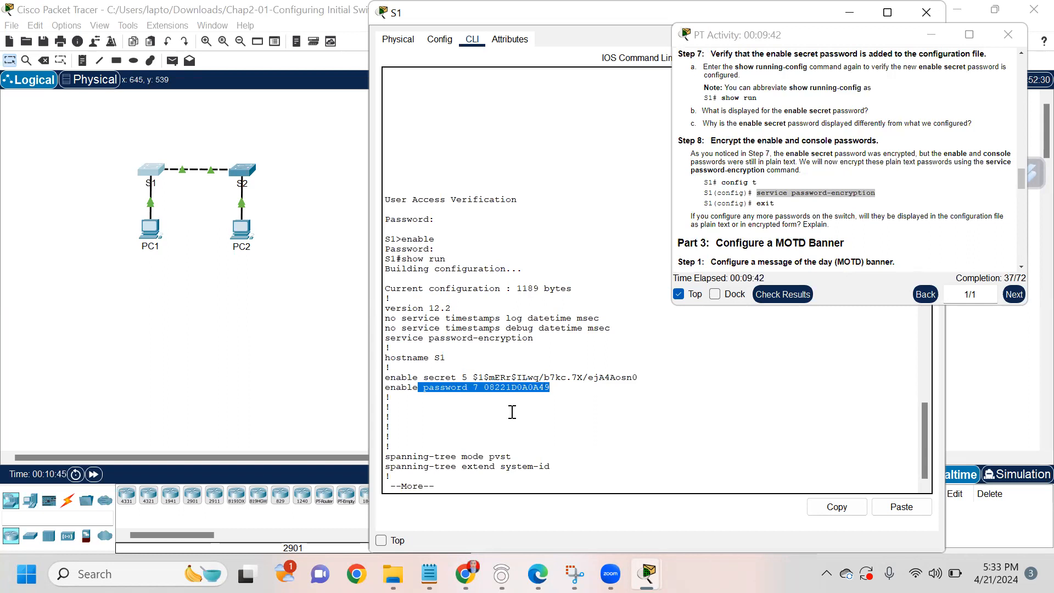
click(453, 482)
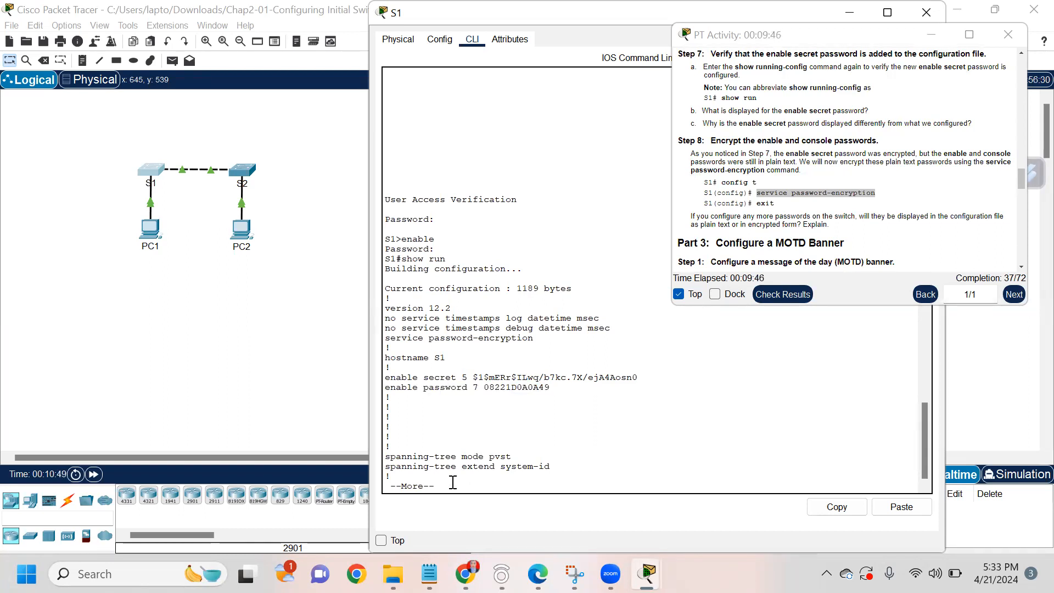
key(Return)
key(Return)
key(Return)
key(Return)
key(Return)
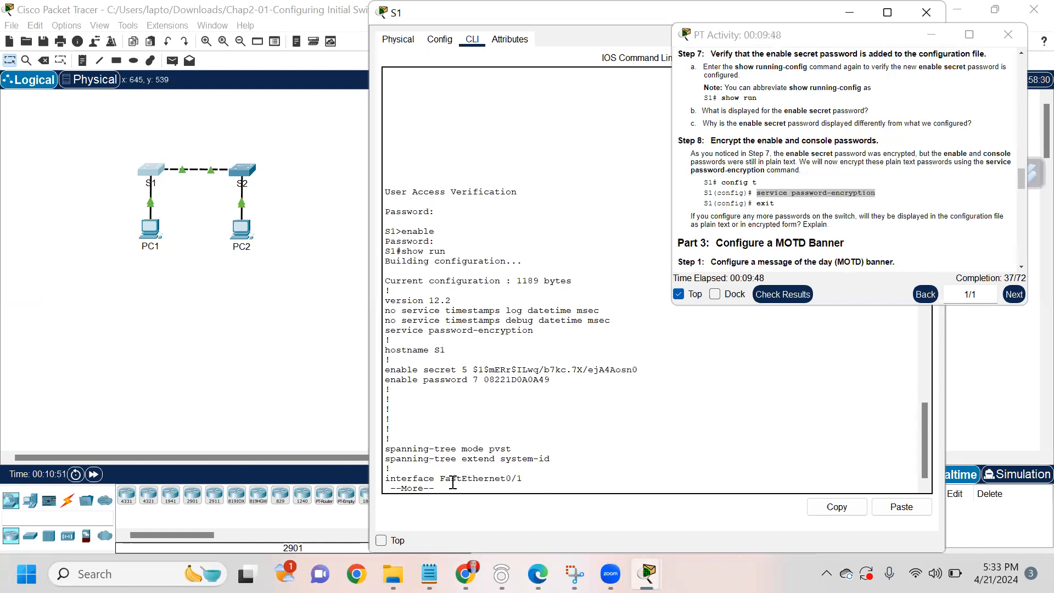
key(Return)
key(Return)
key(Return)
key(Return)
key(Return)
key(Return)
key(Return)
key(Return)
key(Return)
key(Return)
key(Return)
key(Return)
key(Return)
key(Return)
key(Return)
key(Return)
key(Return)
key(Return)
key(Return)
key(Return)
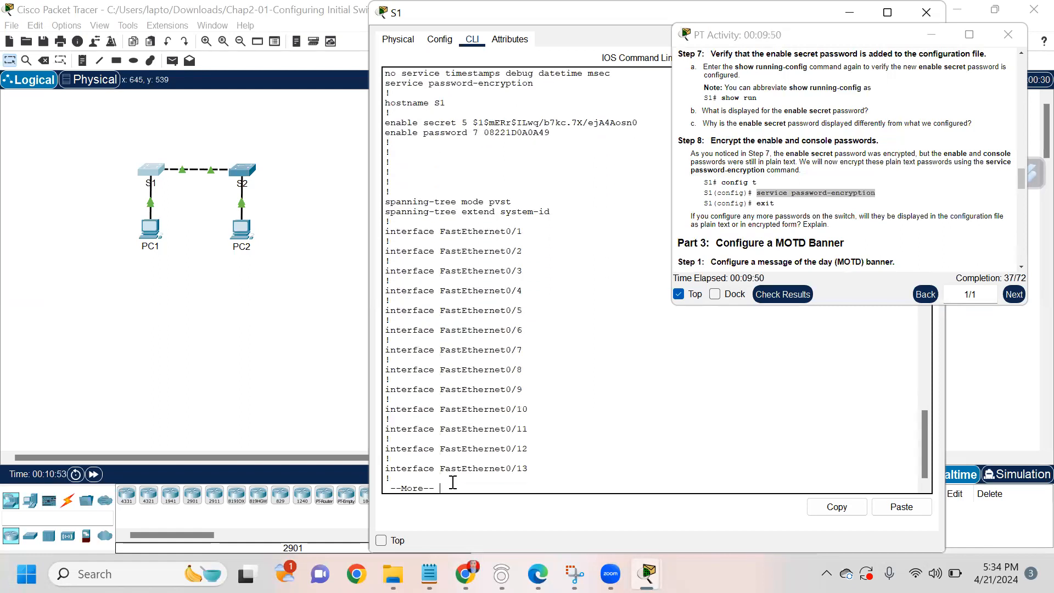
key(Return)
key(Return)
key(Return)
key(Return)
key(Return)
key(Return)
key(Return)
key(Return)
key(Return)
key(Return)
key(Return)
key(Return)
key(Return)
key(Return)
key(Return)
key(Return)
key(Return)
key(Return)
key(Return)
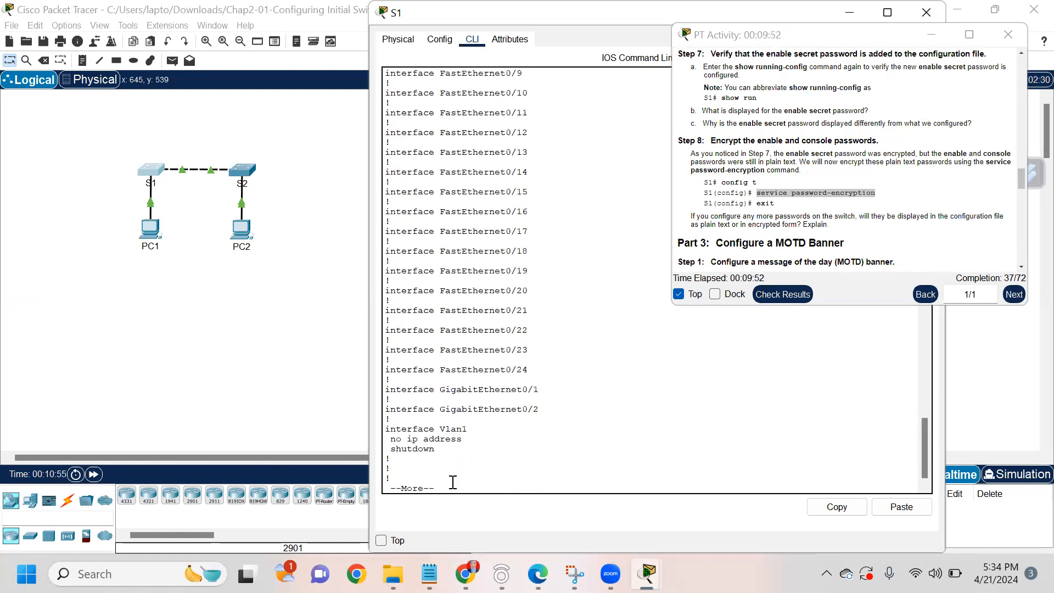
key(Return)
key(Return)
key(Return)
key(Return)
key(Return)
key(Return)
key(Return)
key(Return)
key(Return)
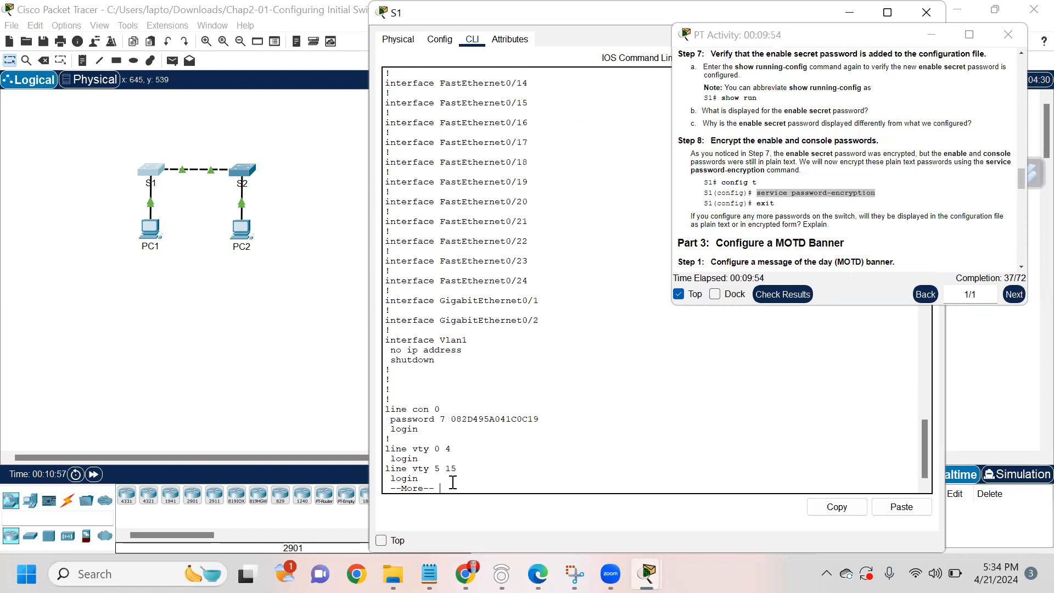
key(Return)
key(Return)
key(Return)
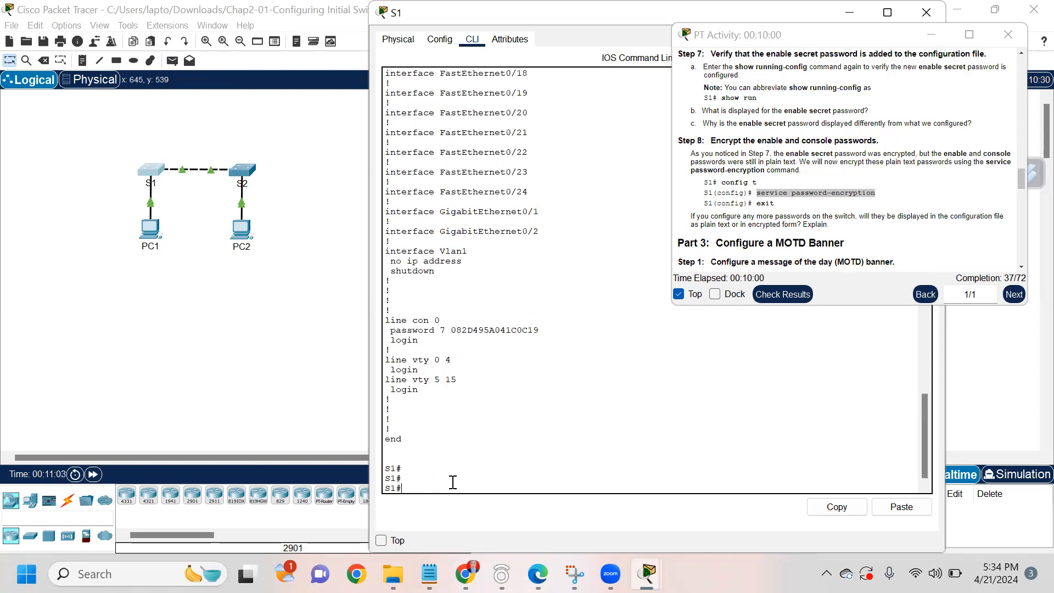
Step: From configure terminal, set banner motd "This is a secure system. Authorized Access only!" on S1, then exit
scroll(848, 162, down, 2)
scroll(848, 162, down, 3)
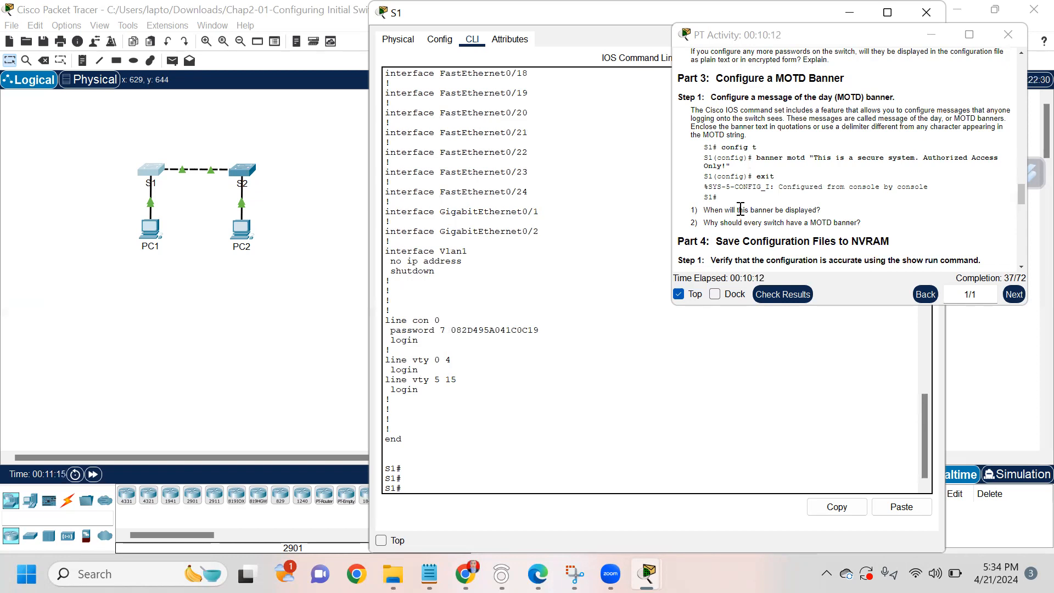
text(configure terminal)
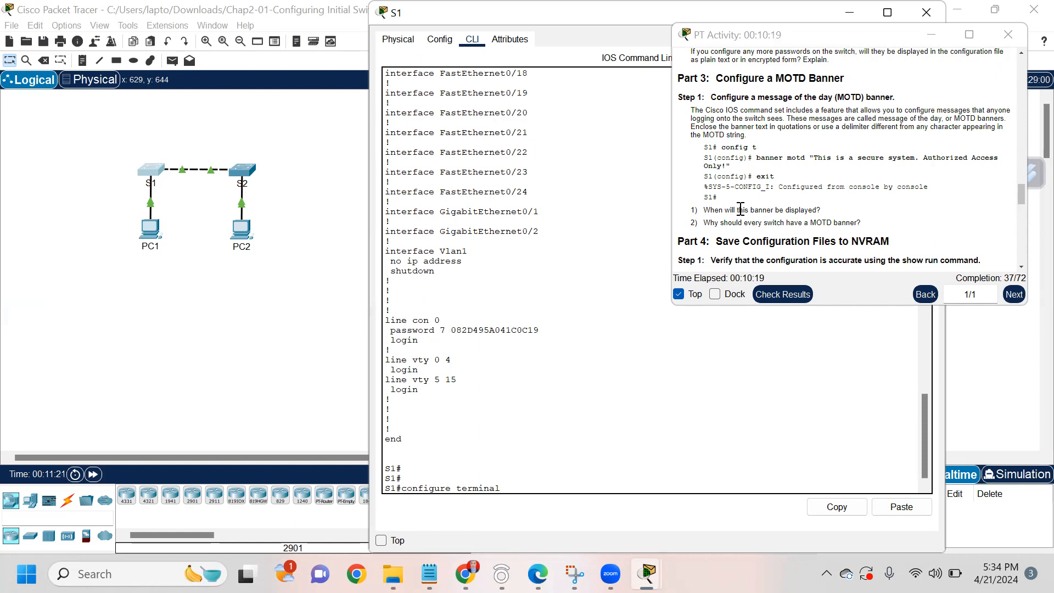
key(Return)
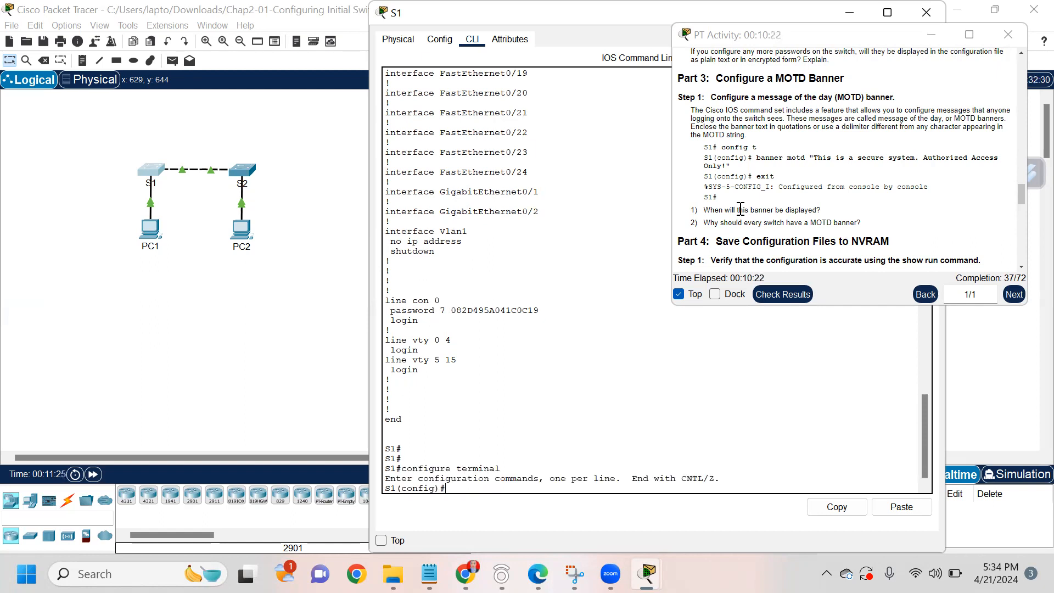
drag(756, 158, 995, 158)
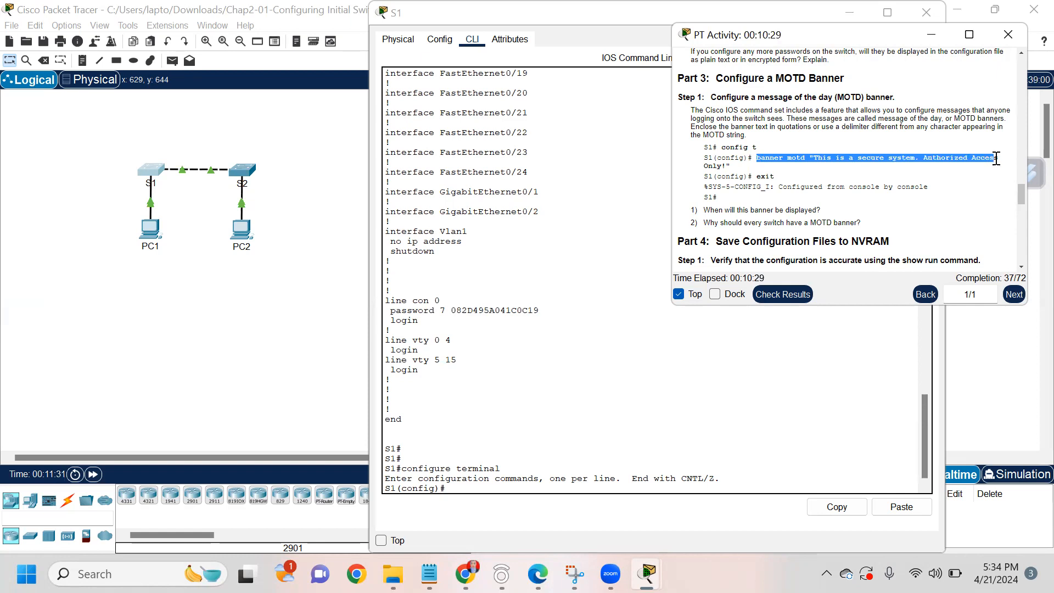
click(466, 488)
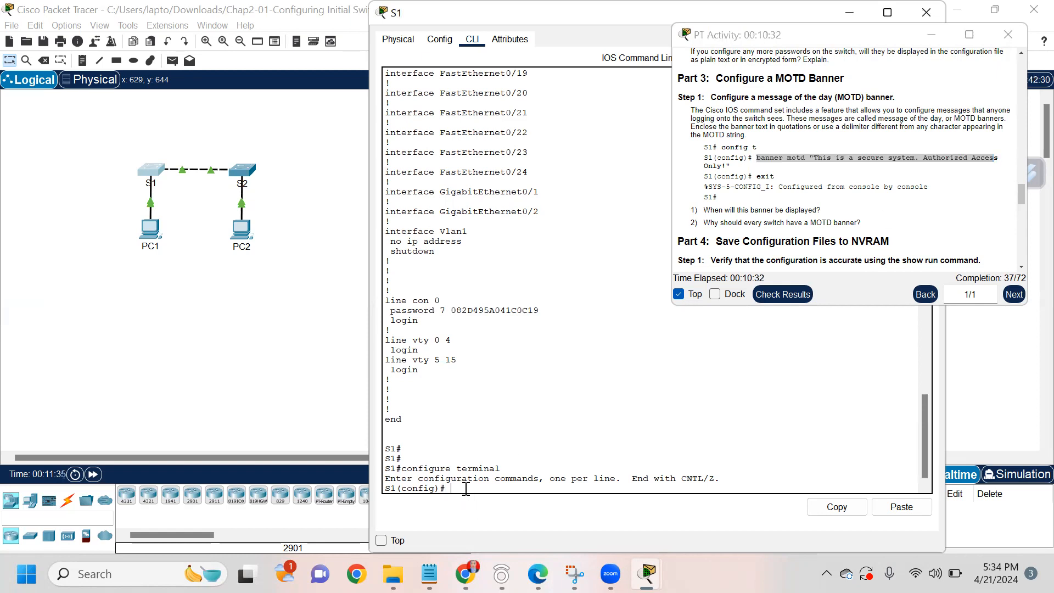
text(banner motd "This is a secure)
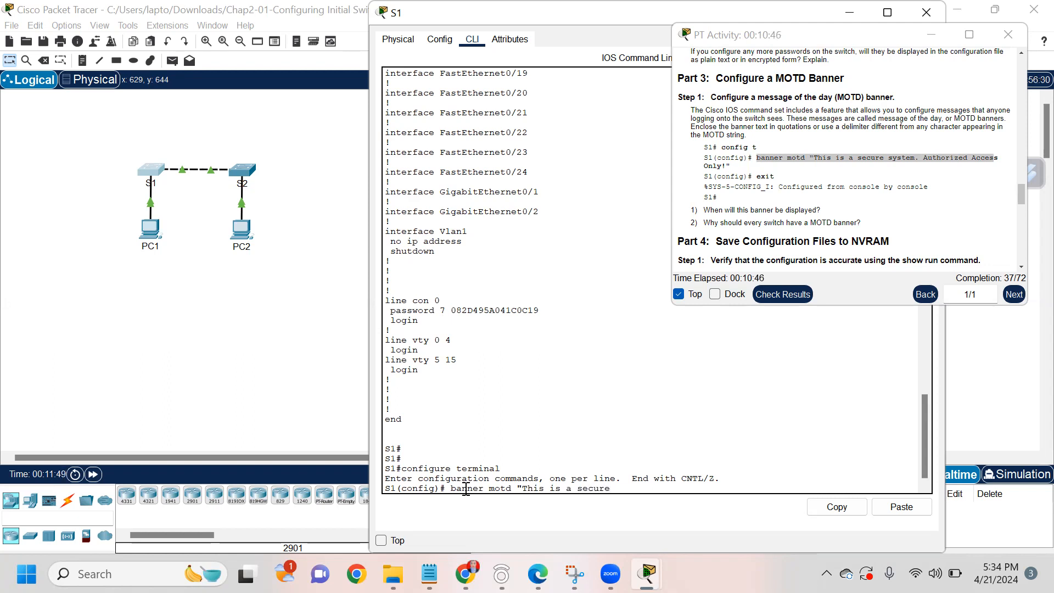
text( system.)
text(Authori)
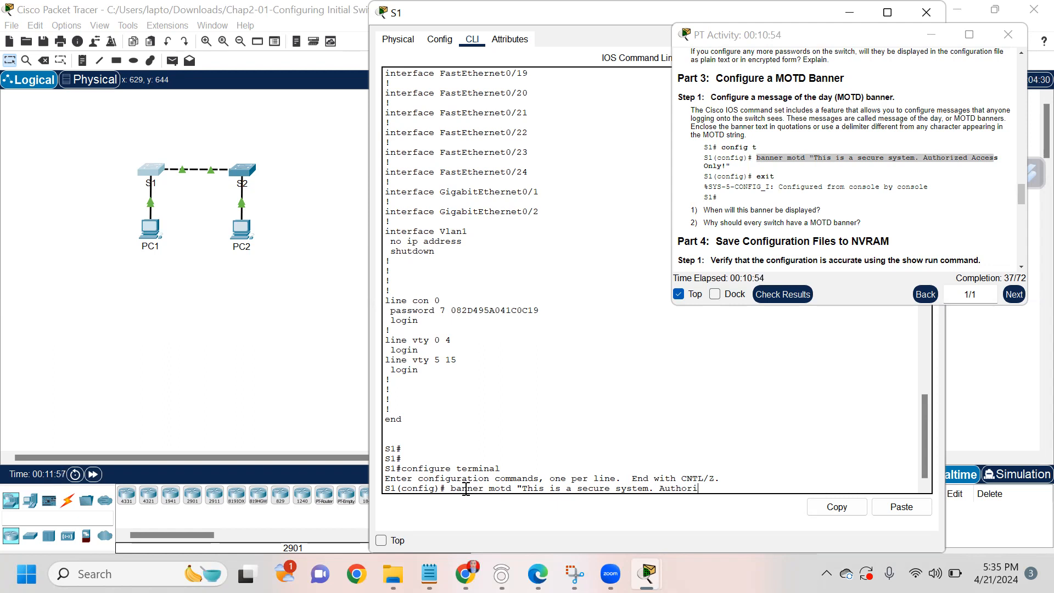
text(zed Access only)
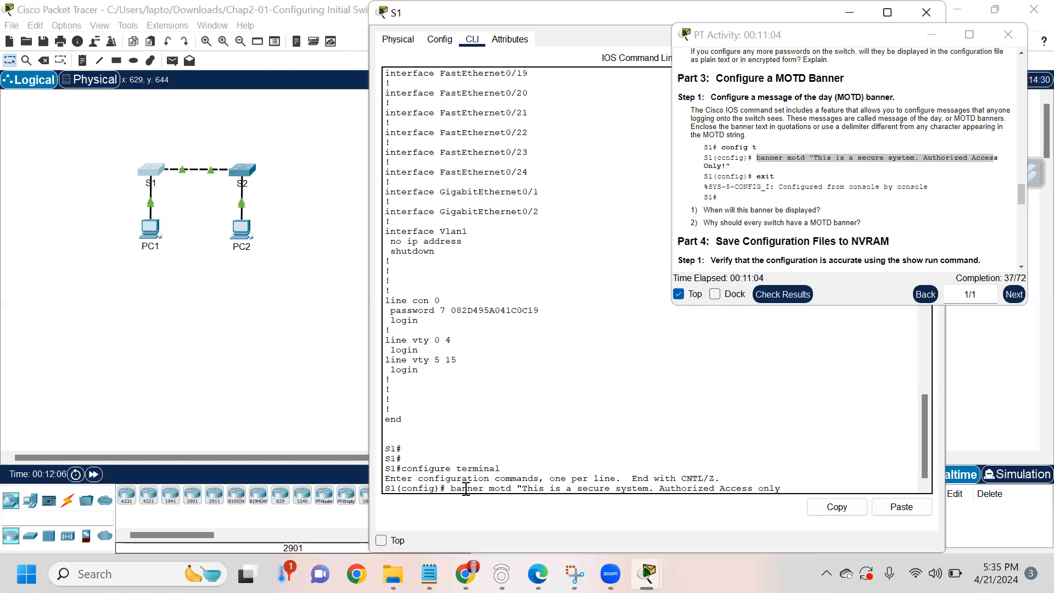
text(!)
key(Return)
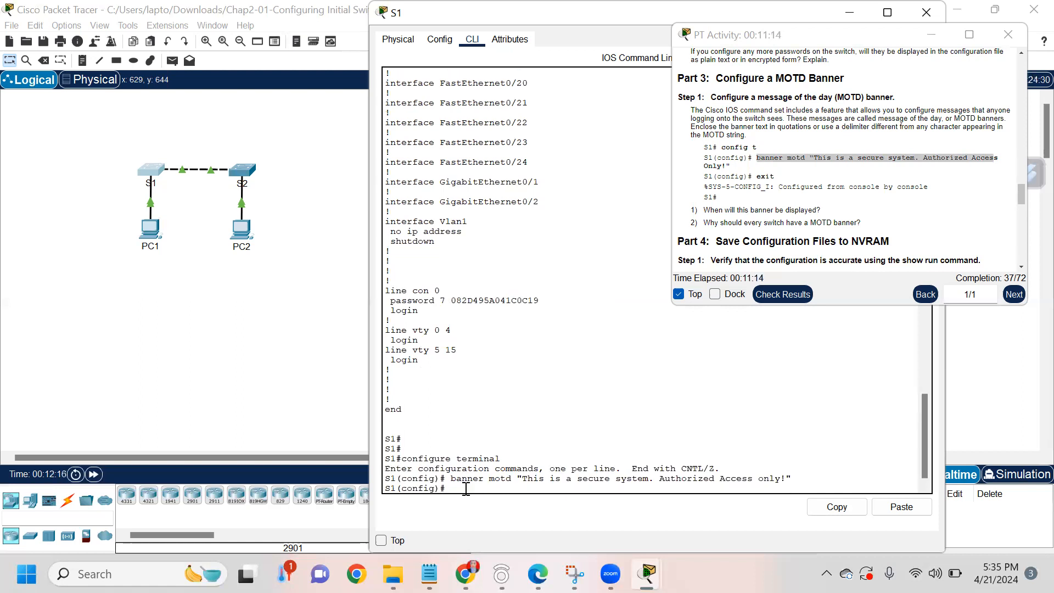
text(exi)
key(Return)
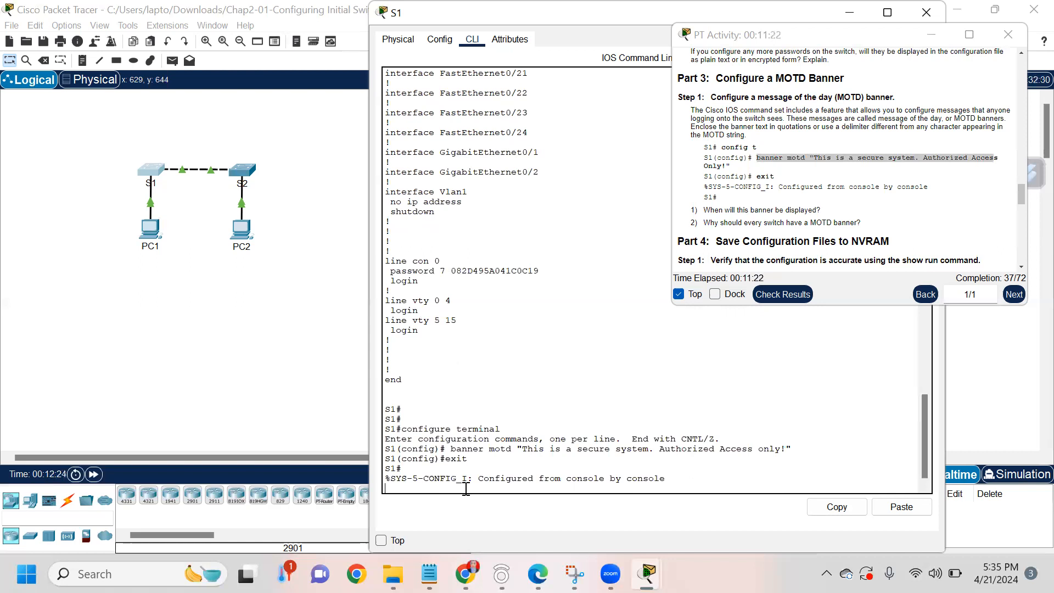
key(Return)
Step: Run show run on S1 and page through the output to find the banner motd line
scroll(735, 172, down, 4)
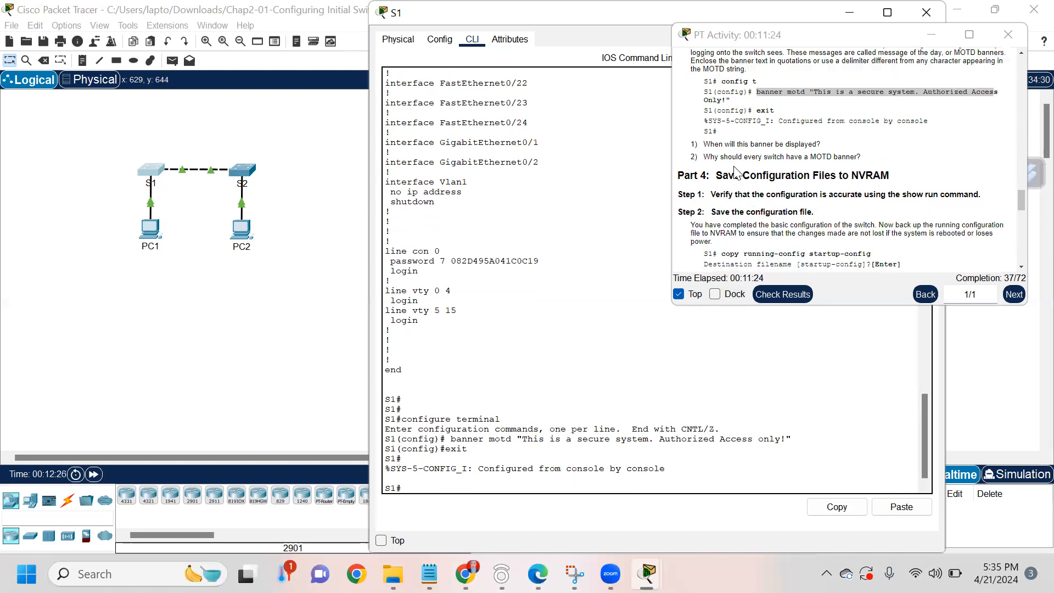
scroll(735, 172, down, 1)
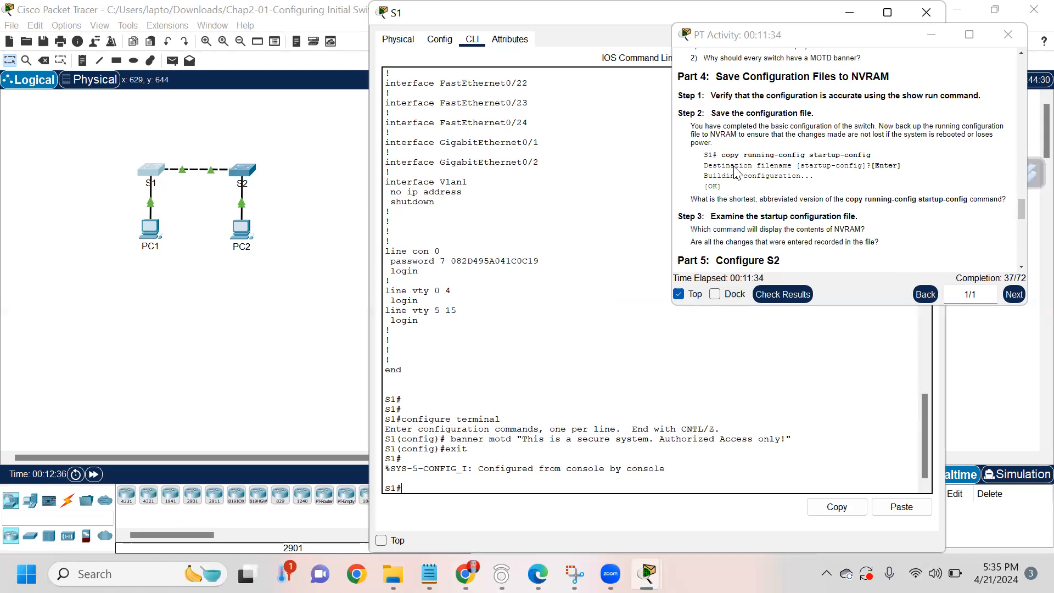
text(show run)
key(Return)
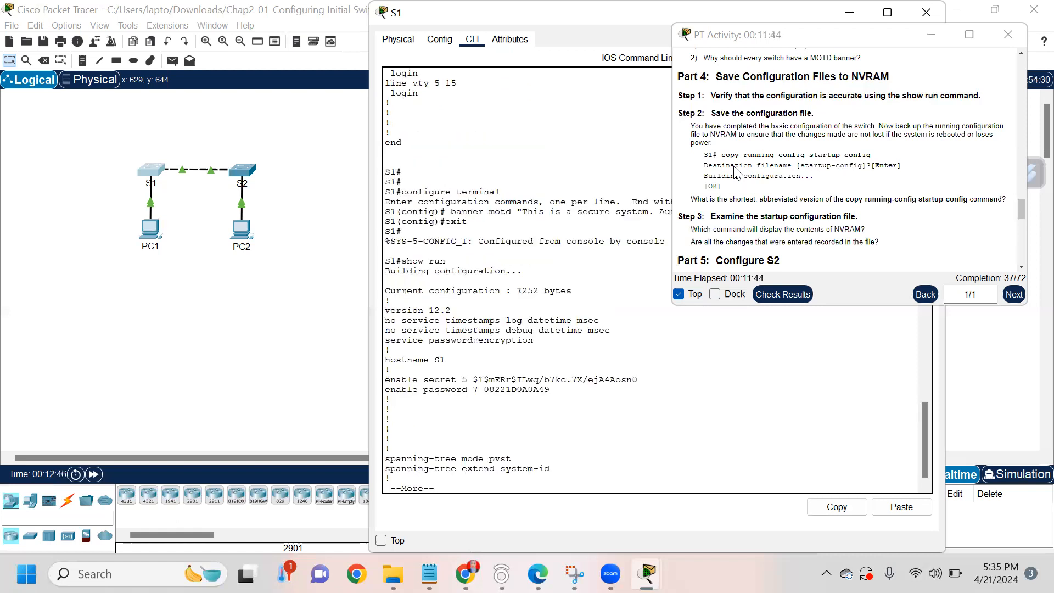
key(Return)
key(Return)
key(Return)
key(Return)
key(Return)
key(Return)
key(Return)
key(Return)
key(Return)
key(Return)
key(Return)
key(Return)
key(Return)
key(Return)
key(Return)
key(Return)
key(Return)
key(Return)
key(Return)
key(Return)
key(Return)
key(Return)
key(Return)
key(Return)
key(Return)
key(Return)
key(Return)
key(Return)
key(Return)
key(Return)
key(Return)
key(Return)
key(Return)
key(Return)
key(Return)
key(Return)
key(Return)
key(Return)
key(Return)
key(Return)
key(Return)
key(Return)
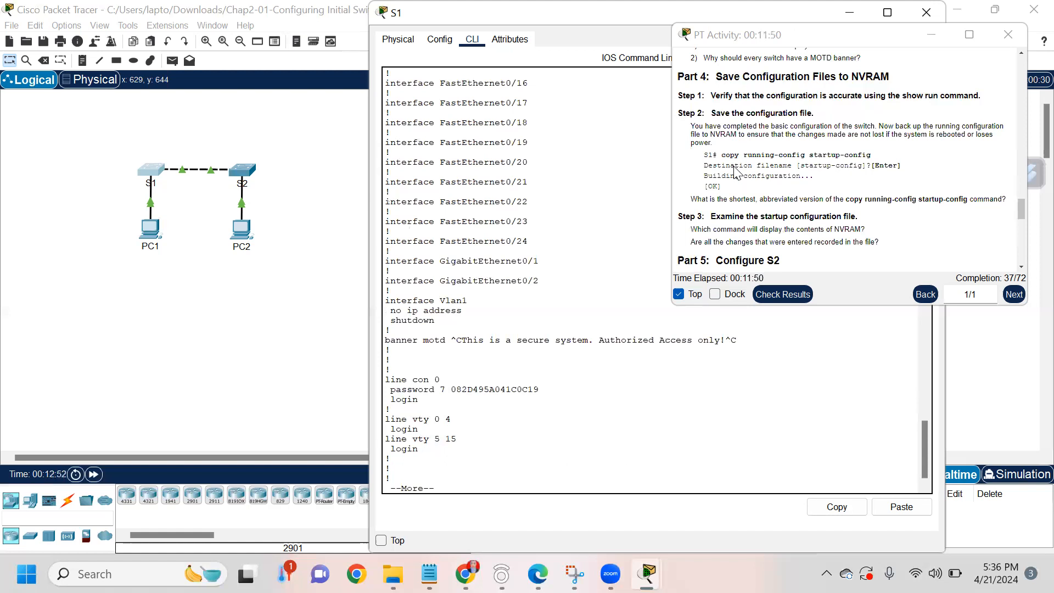
key(Return)
key(Return)
key(Return)
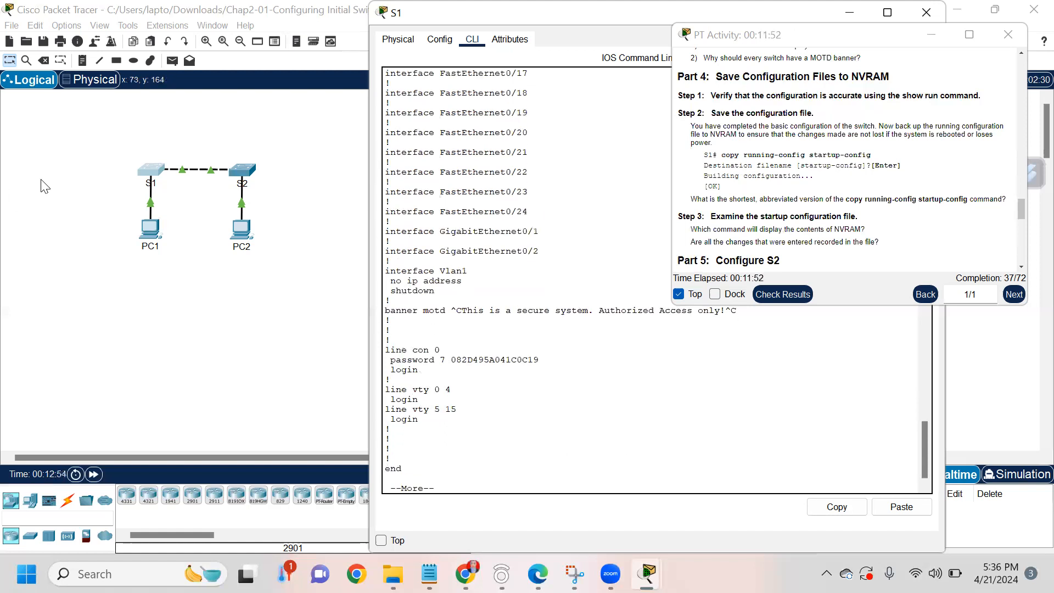
drag(384, 309, 721, 321)
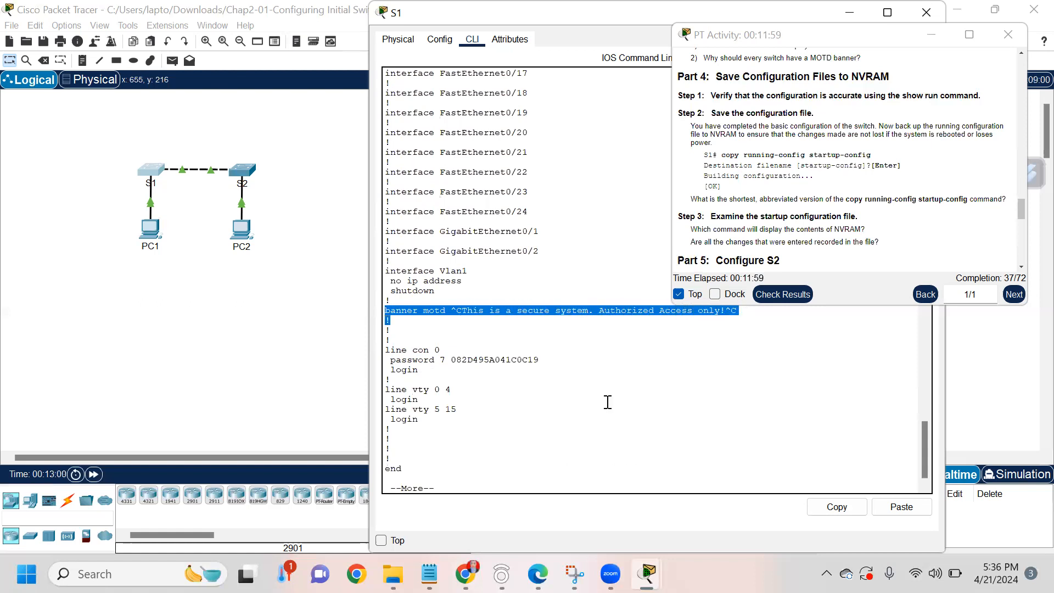
click(437, 480)
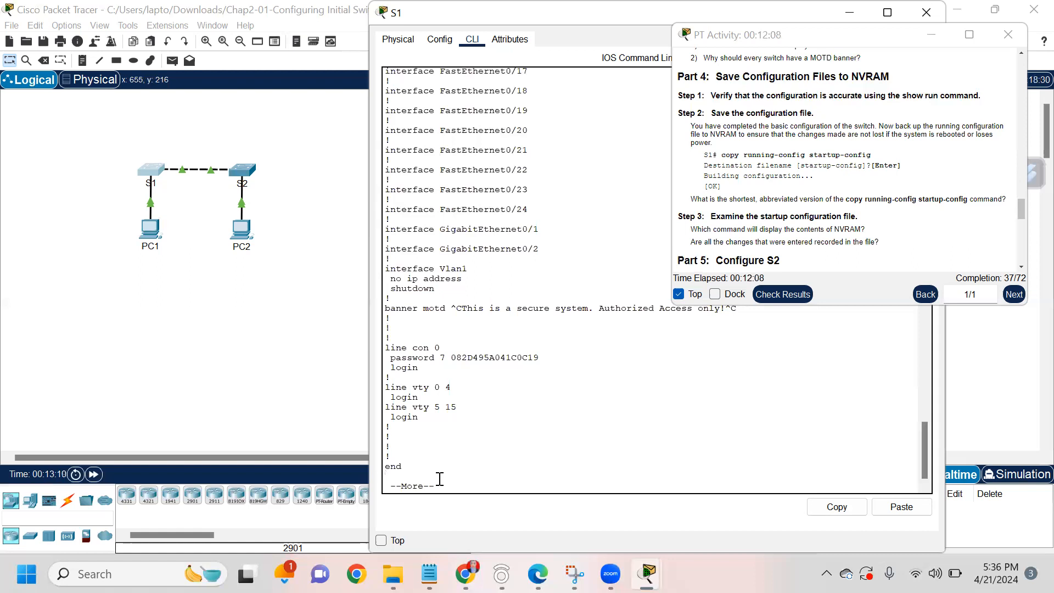
key(Return)
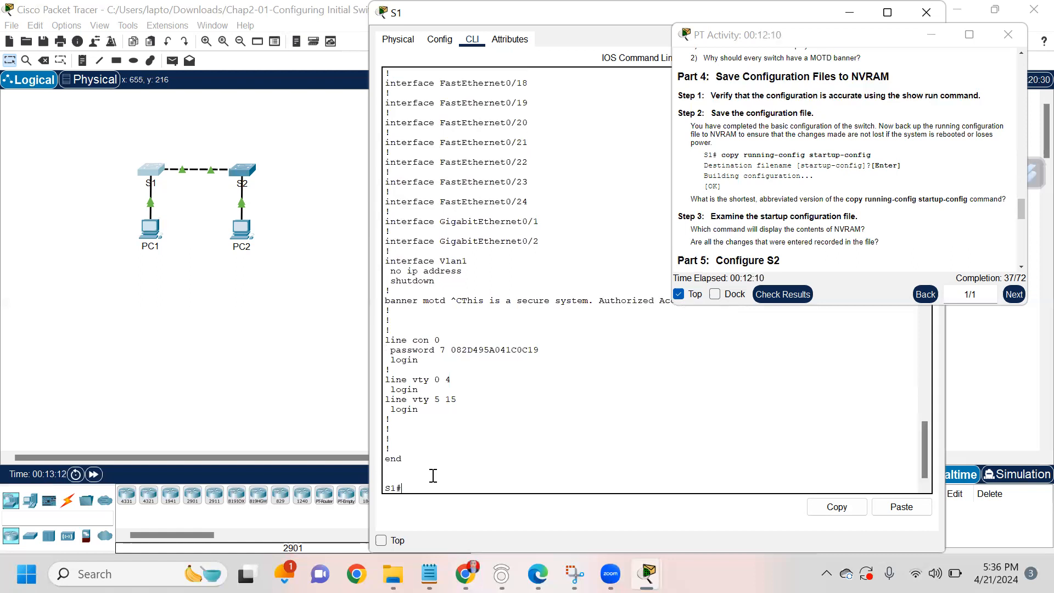
Step: Save S1's configuration with copy running-config startup-config and confirm the [OK] message
scroll(742, 198, down, 1)
scroll(742, 198, down, 5)
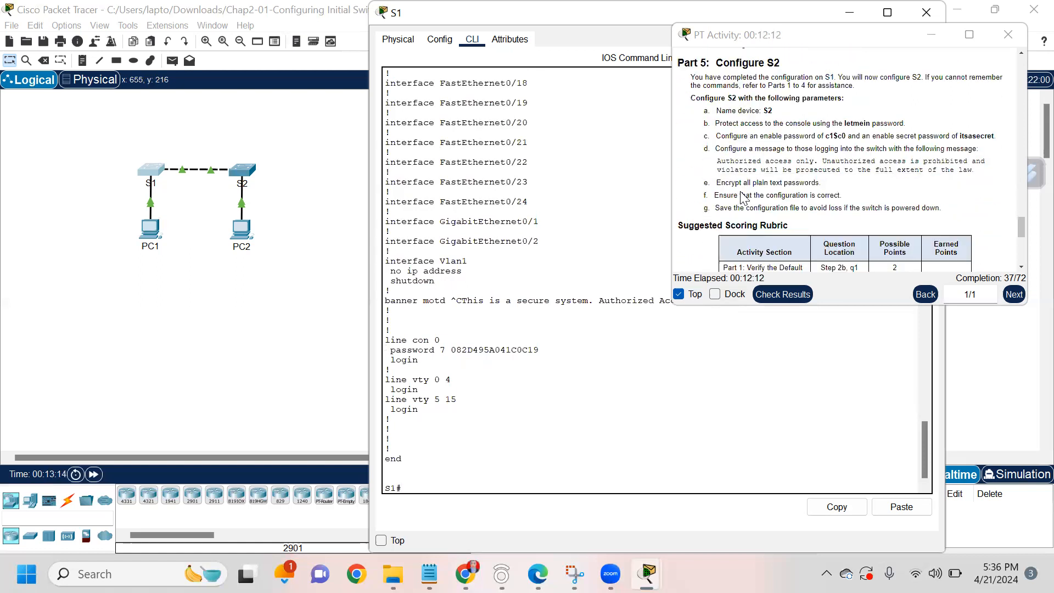
scroll(742, 198, up, 5)
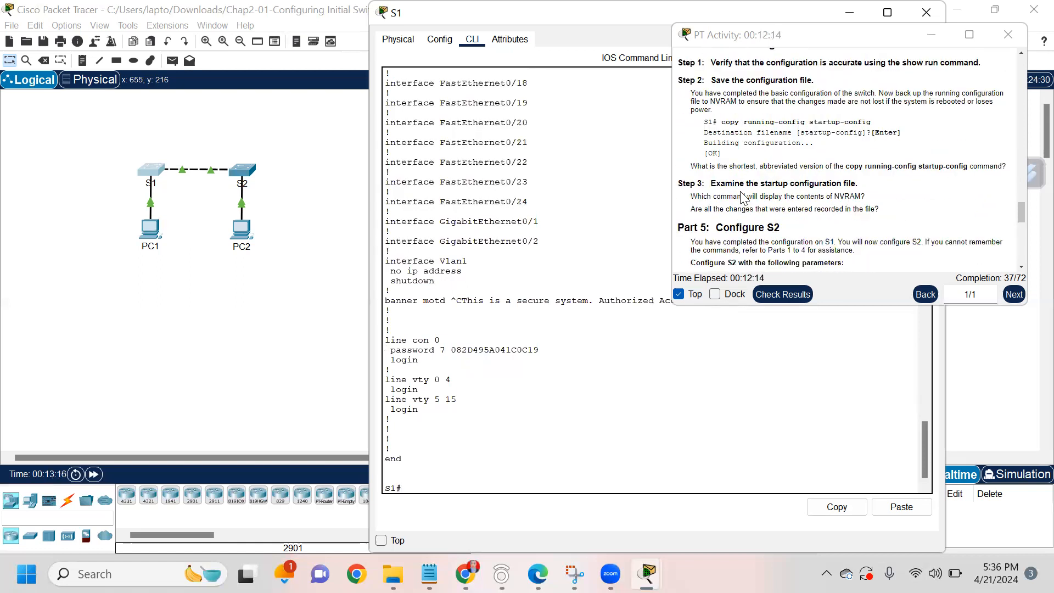
scroll(721, 102, up, 1)
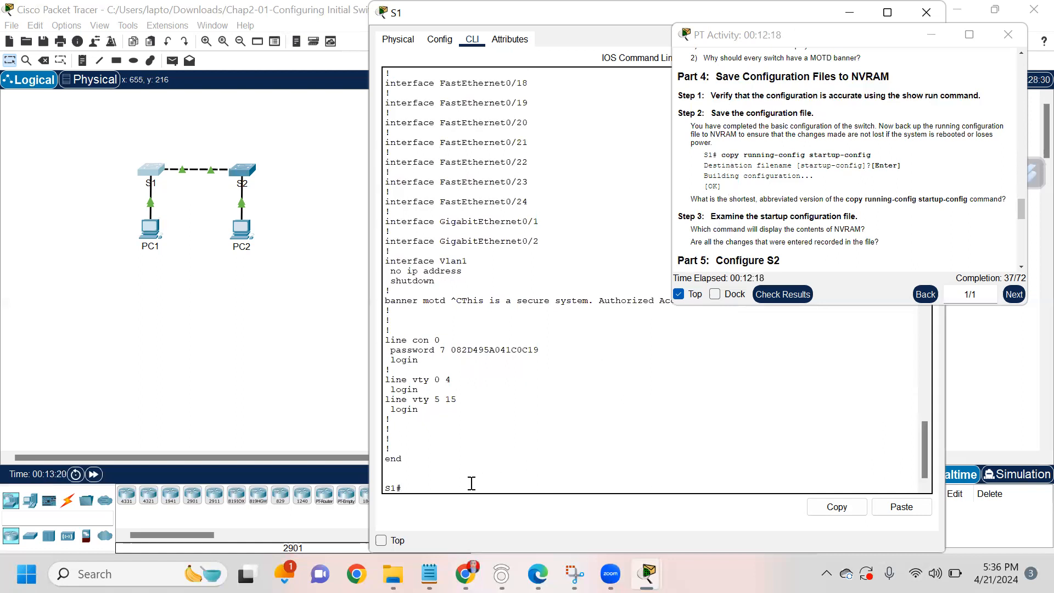
text(copy running-config startup-config)
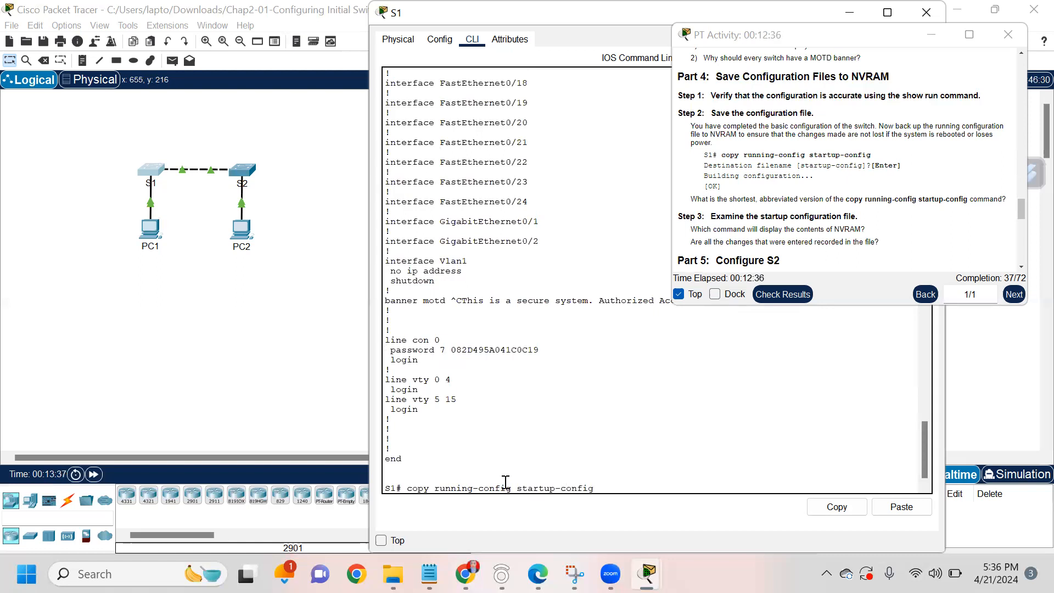
key(Return)
key(Return)
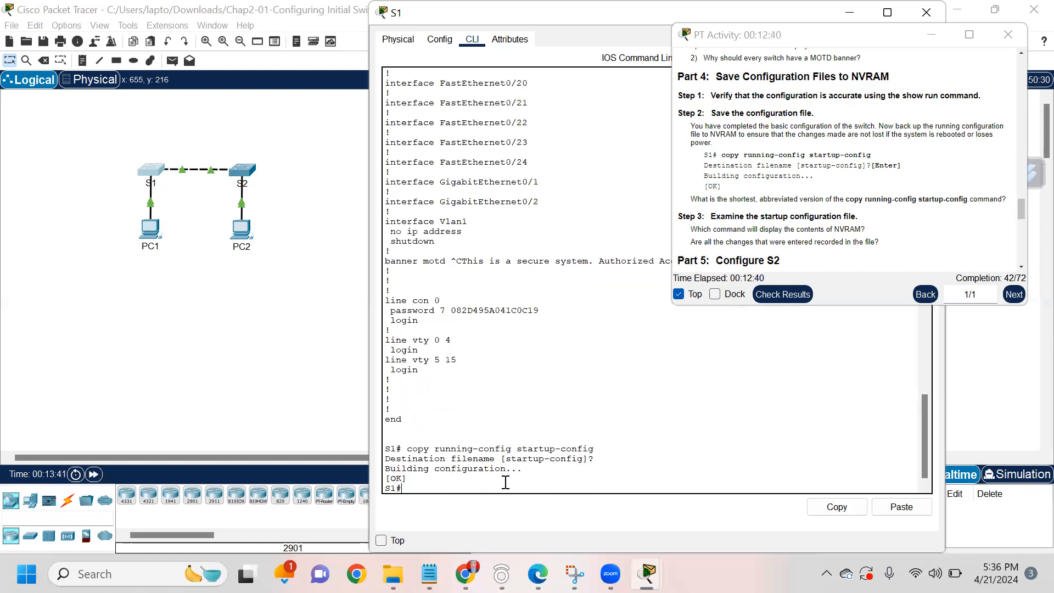
drag(422, 477, 385, 458)
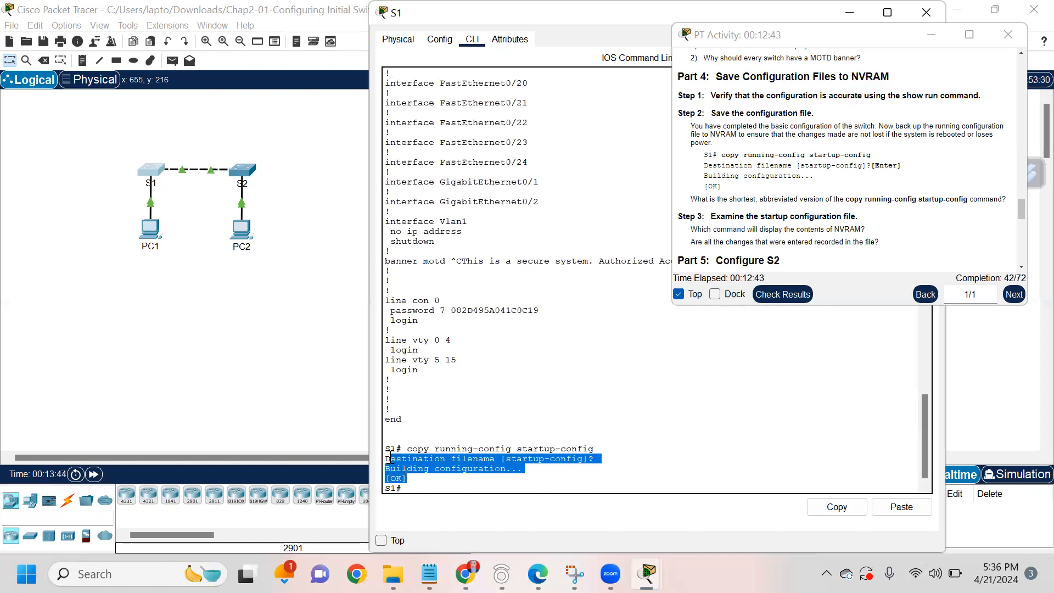
click(411, 478)
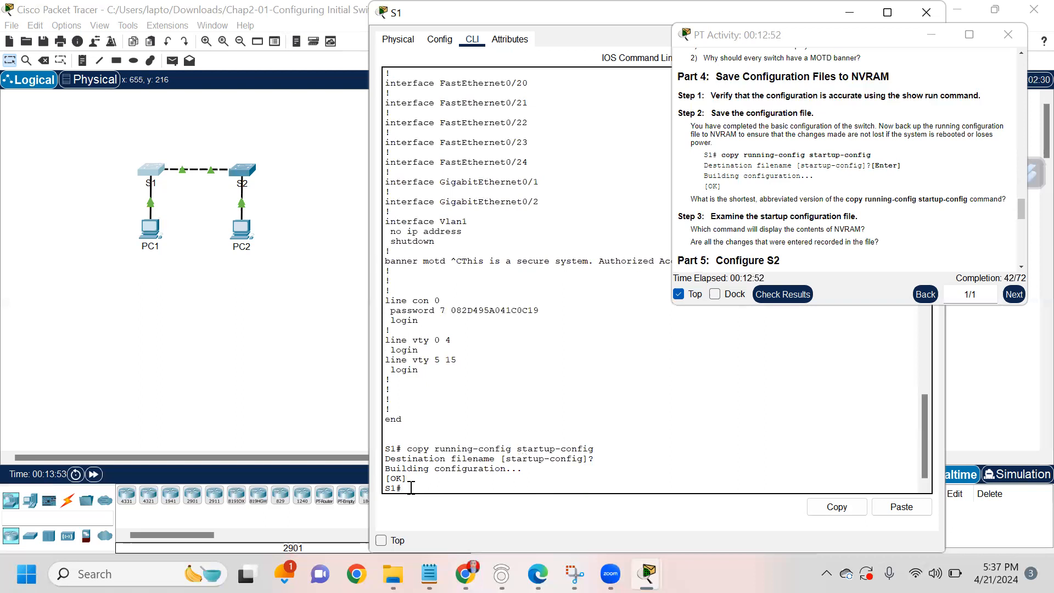
Step: Log out of S1, close its window, and open switch S2
text(exit)
key(Return)
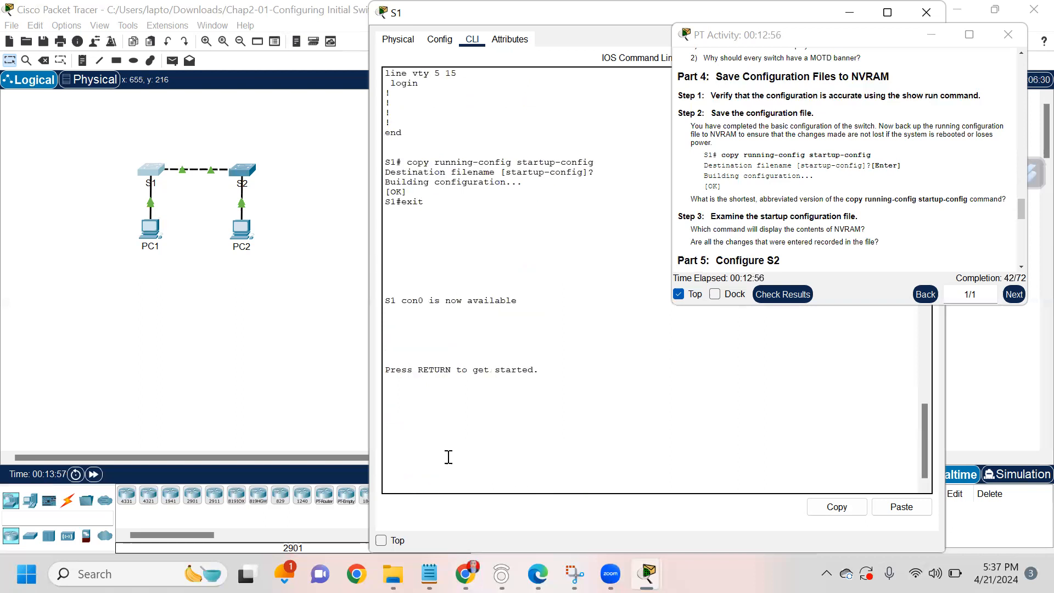
click(164, 286)
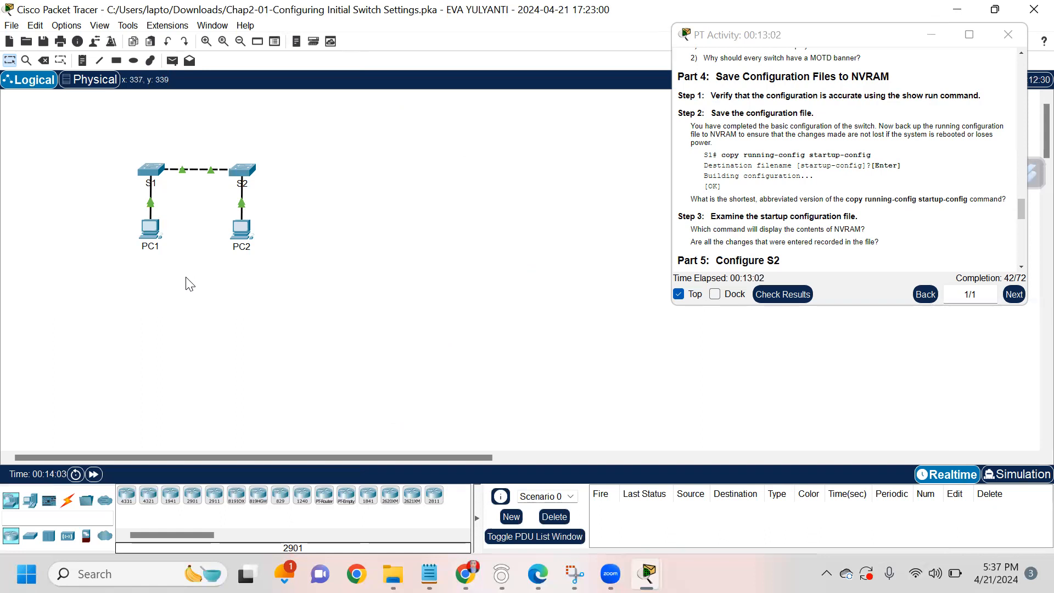
click(243, 178)
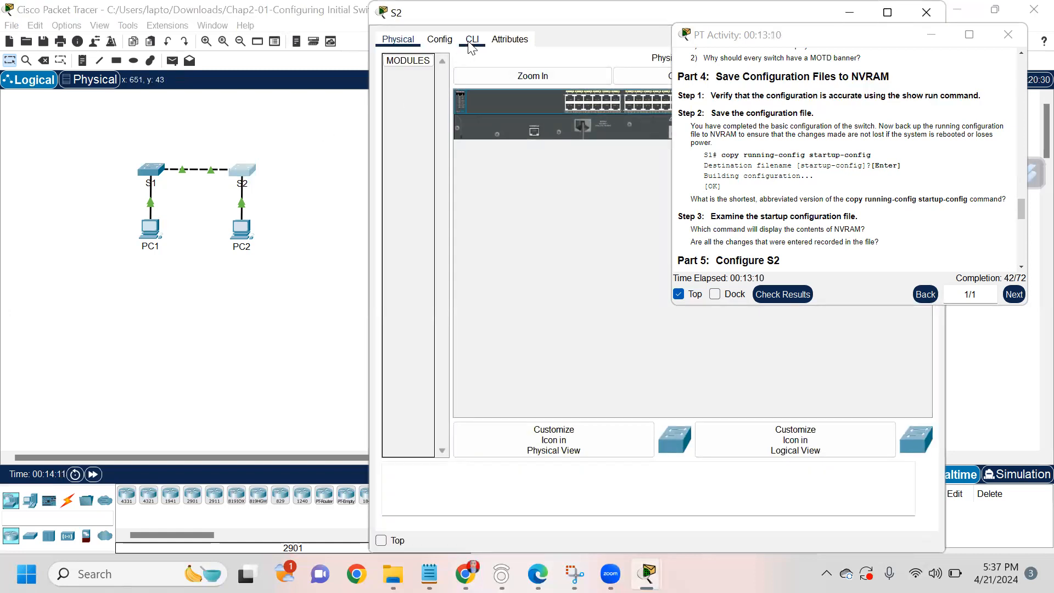
Step: Open S2's CLI tab and enter privileged mode with enable
click(469, 41)
click(875, 477)
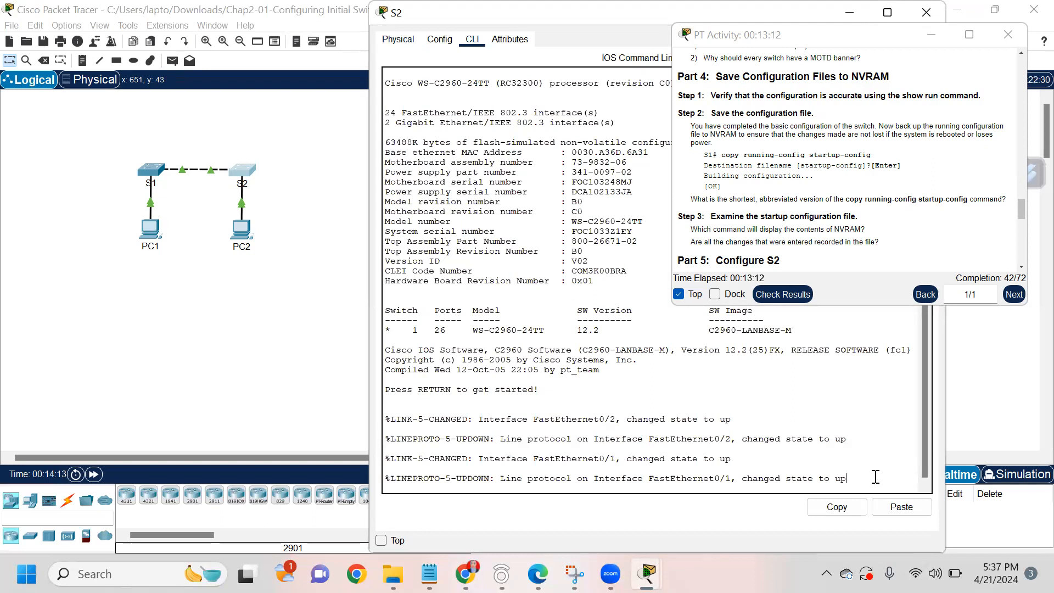
key(Return)
text(e)
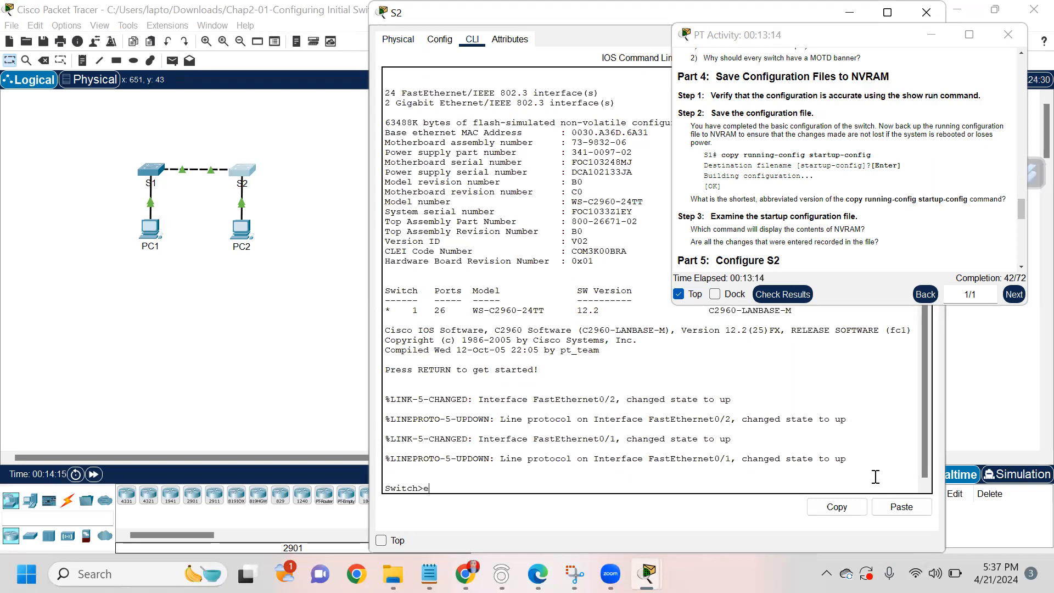
text(nable)
key(Return)
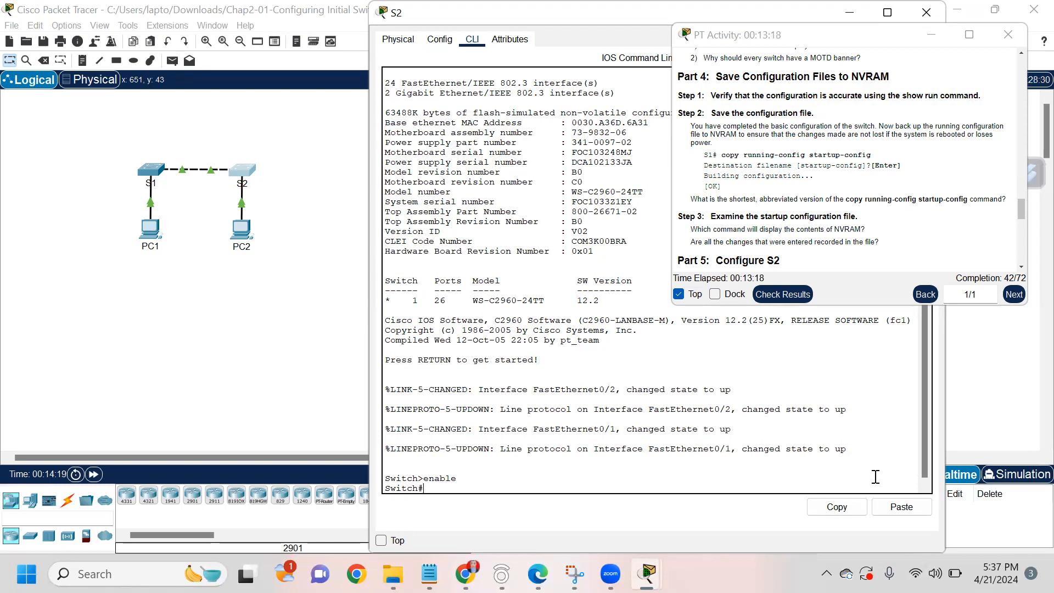
Step: Page through S2's show run output, then run show startup-config to confirm none is saved
text(show run)
key(Return)
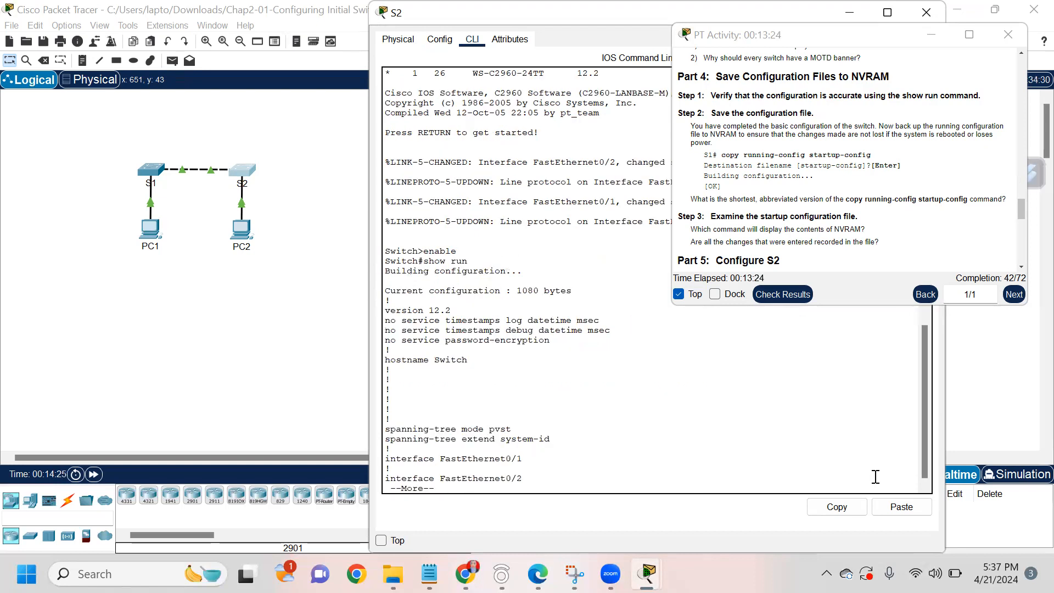
key(Return)
key(Return)
key(Return)
key(Return)
key(Return)
key(Return)
key(Return)
key(Return)
key(Return)
key(Return)
key(Return)
key(Return)
key(Return)
key(Return)
key(Return)
key(Return)
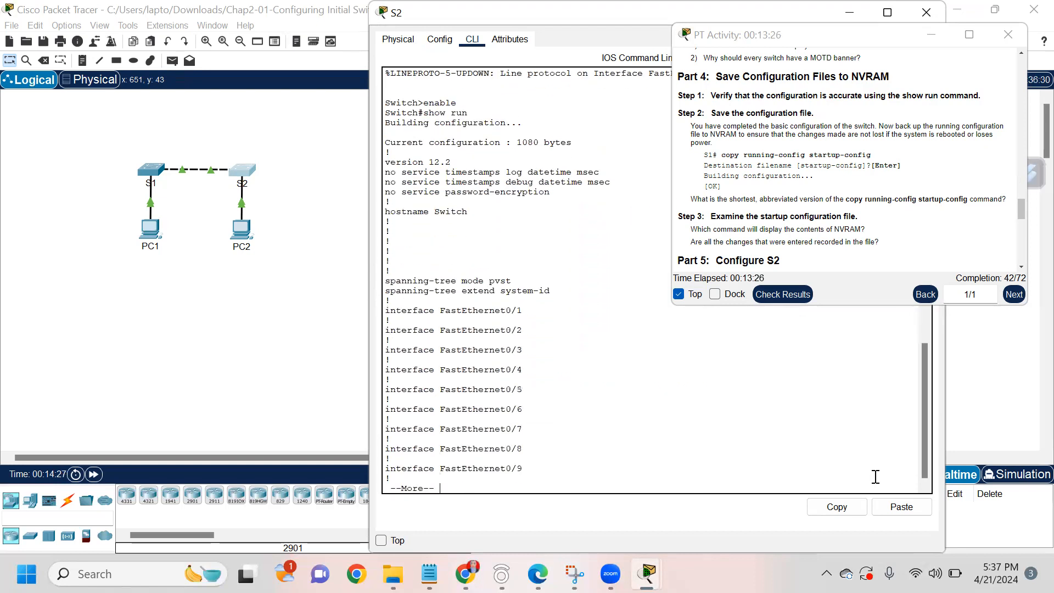
key(Return)
key(Return)
key(Return)
key(Return)
key(Return)
key(Return)
key(Return)
key(Return)
key(Return)
key(Return)
key(Return)
key(Return)
key(Return)
key(Return)
key(Return)
key(Return)
key(Return)
key(Return)
key(Return)
key(Return)
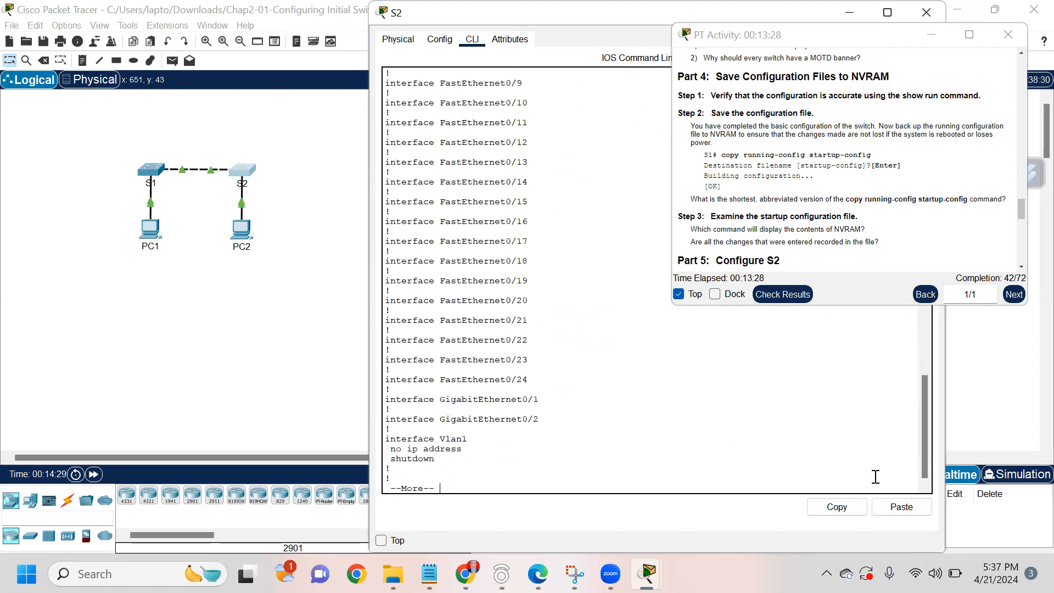
key(Return)
key(Return)
key(Return)
key(Return)
key(Return)
key(Return)
key(Return)
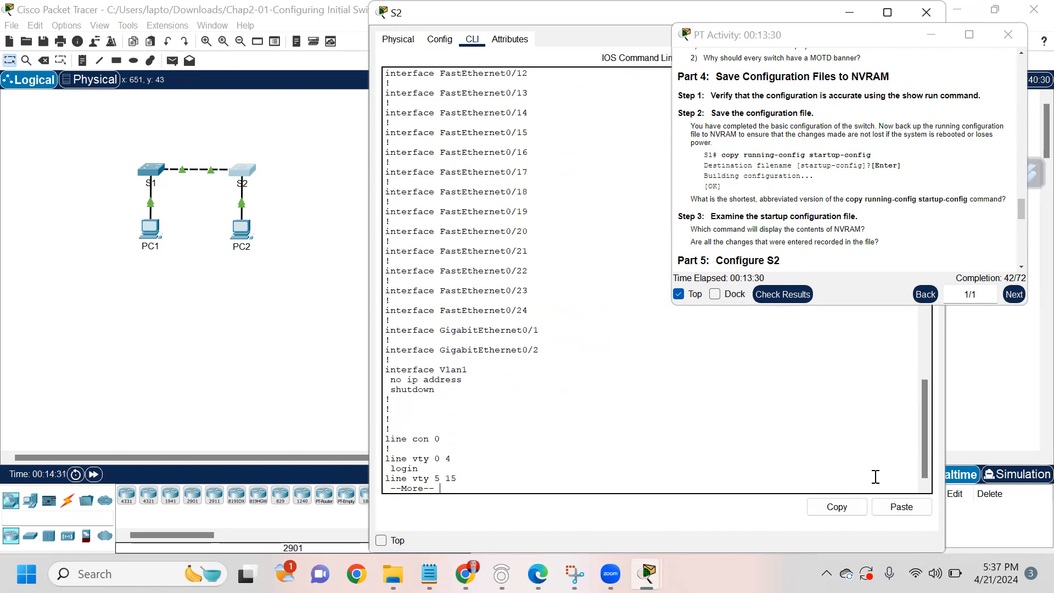
key(Return)
key(Return)
key(Return)
key(Return)
key(Return)
key(Return)
key(Return)
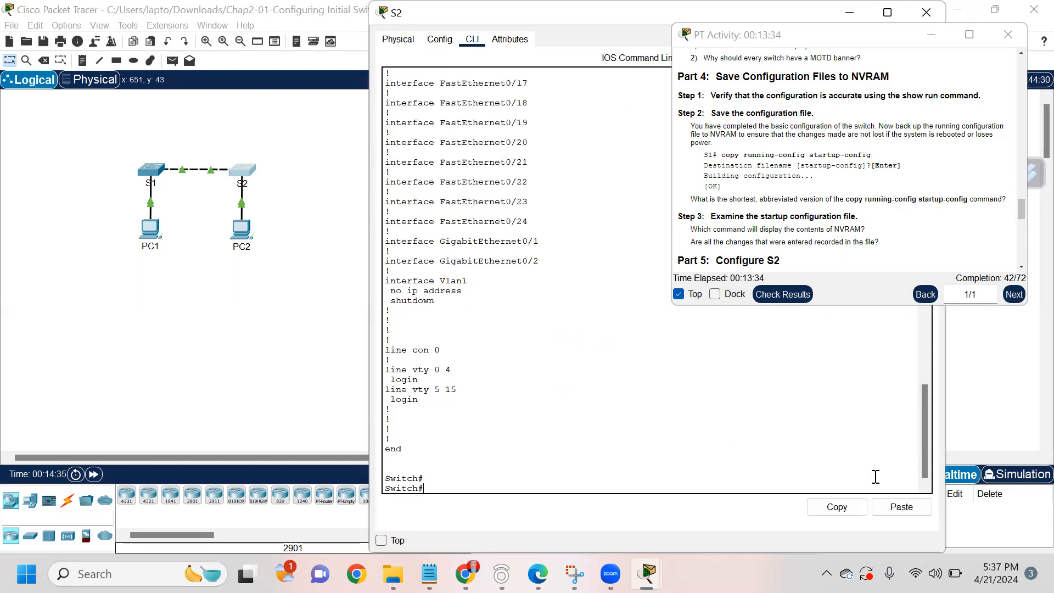
text(show sta)
key(Return)
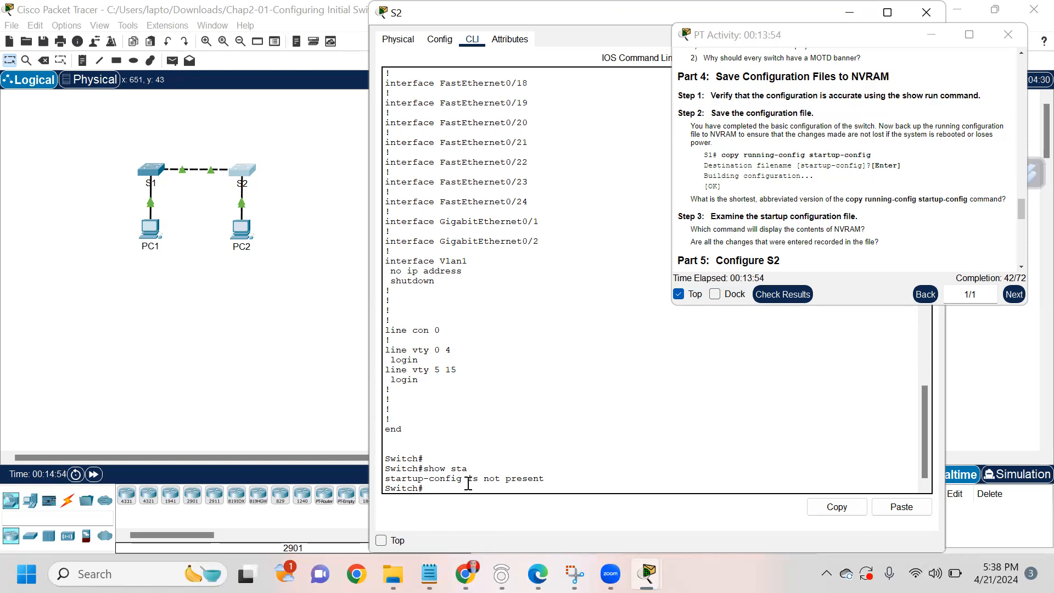
Step: Enter configure terminal on the second switch and apply hostname S2
text(configure terminal)
key(Return)
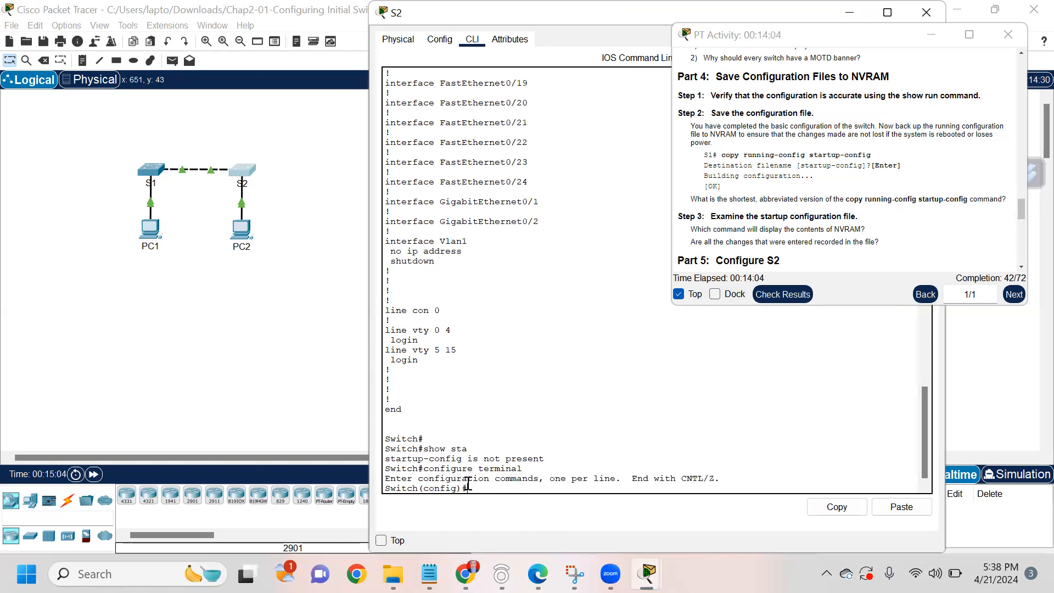
text(hostname)
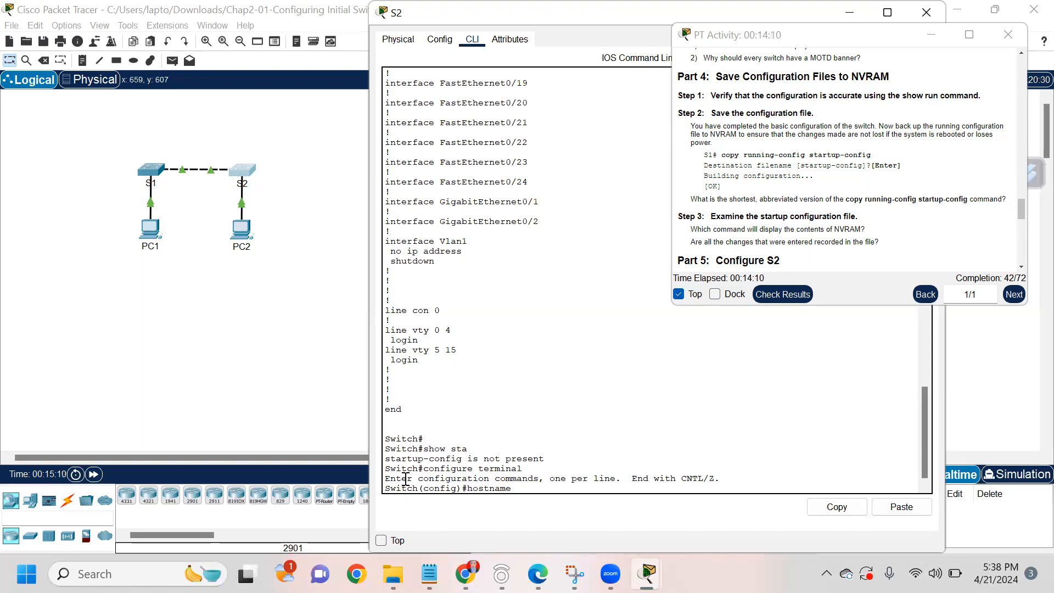
drag(418, 488, 385, 488)
click(518, 488)
text(S2)
key(Return)
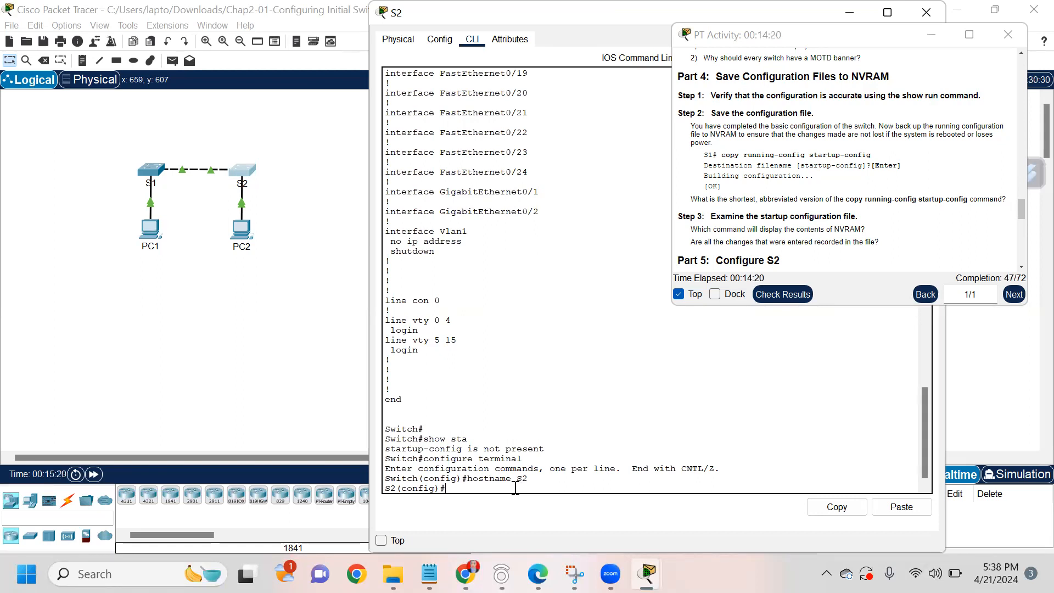
double_click(416, 478)
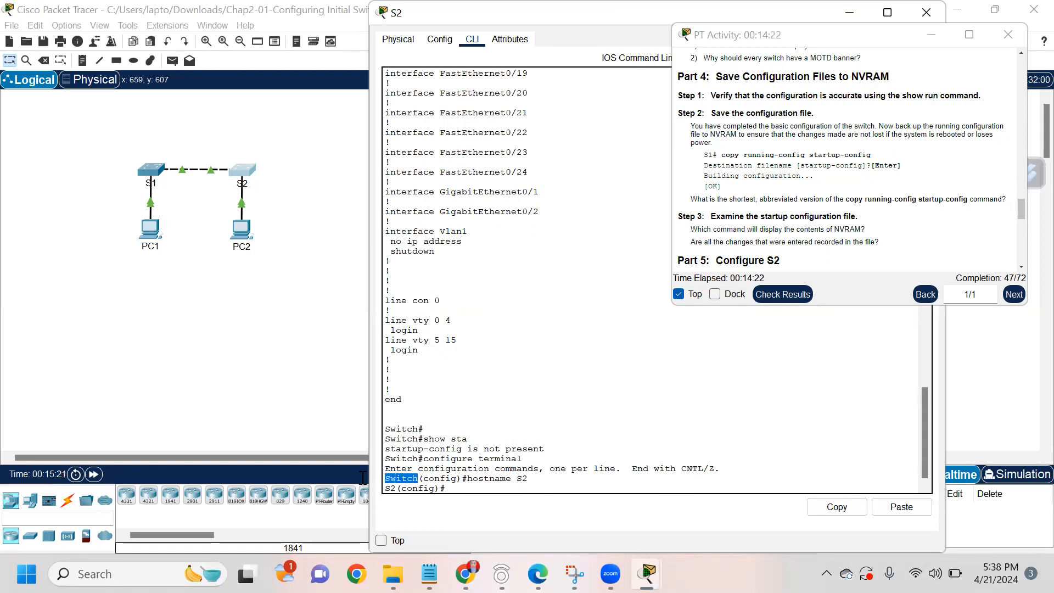
Step: On line console 0, set S2's console password and enable login
click(395, 488)
text(line conso)
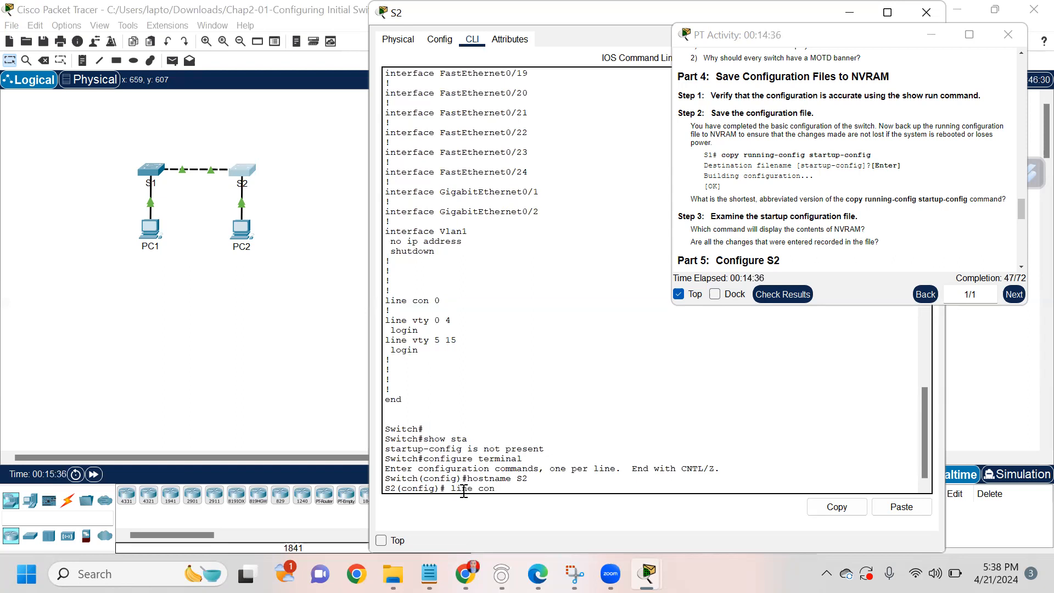
text(le 0)
key(Return)
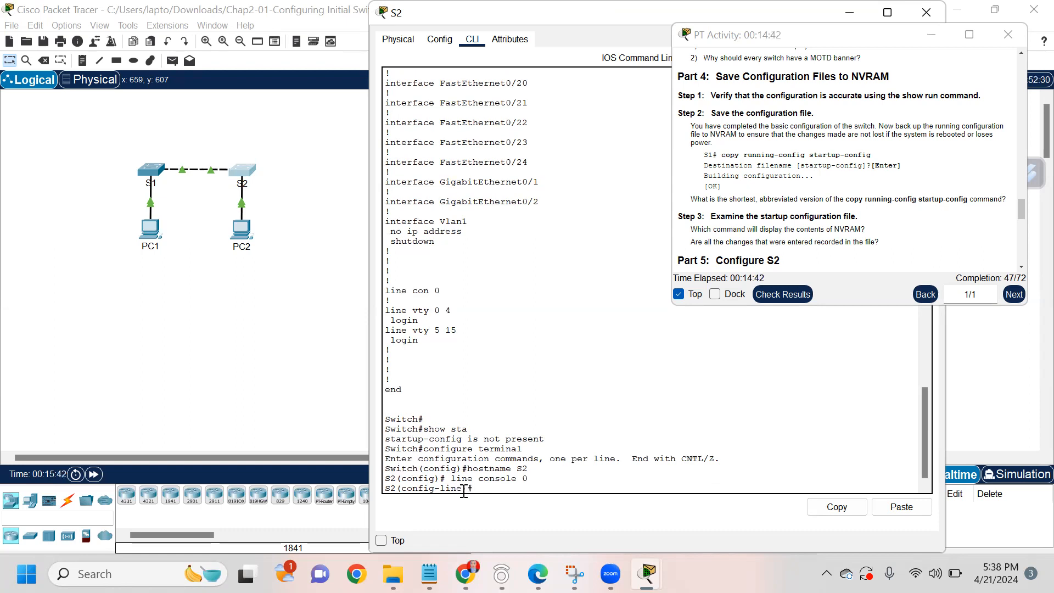
text(password letmein)
key(Return)
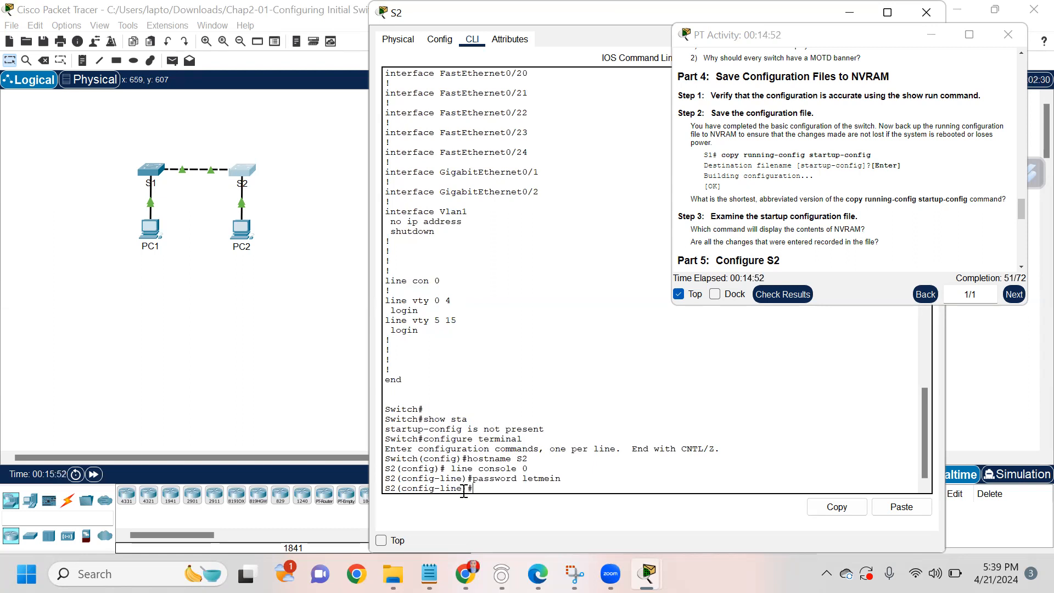
text(login)
key(Return)
Step: Exit configuration and the session, then log back in with the console password and run enable
text(exit)
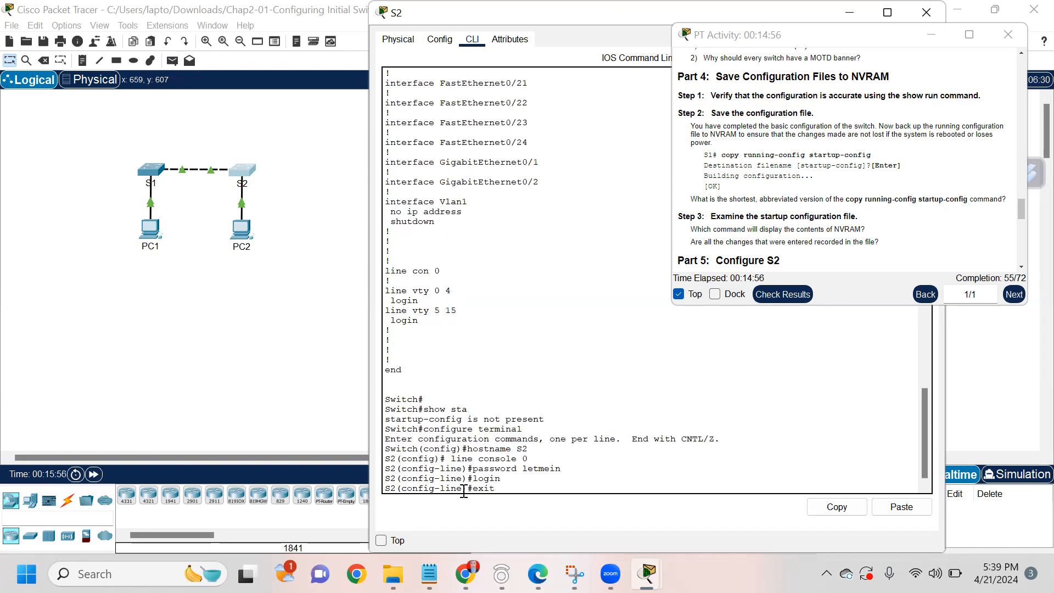
key(Return)
text(exit)
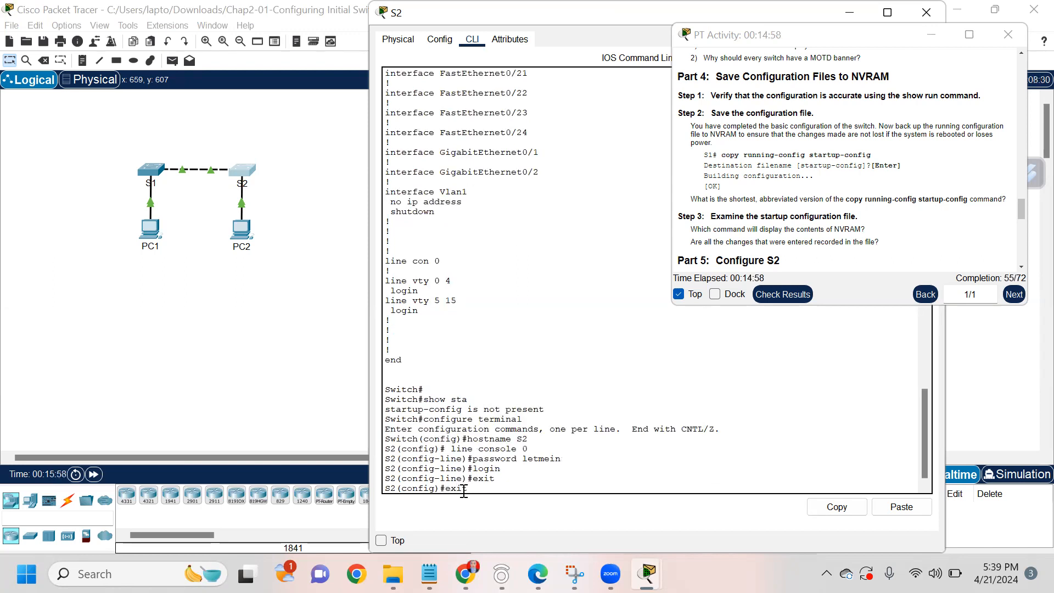
key(Return)
key(Return)
text(exit)
key(Return)
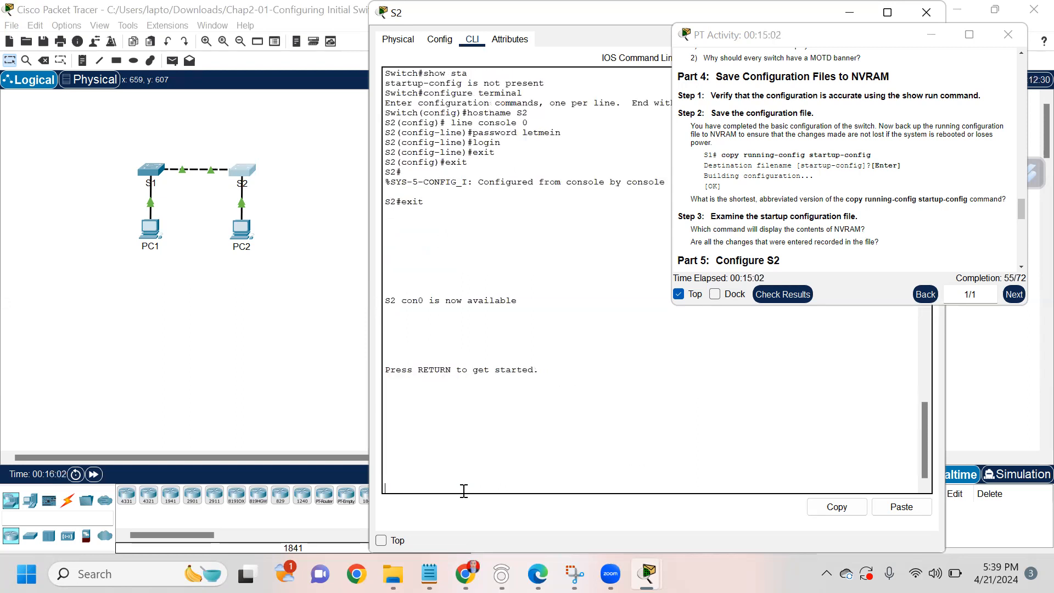
key(Return)
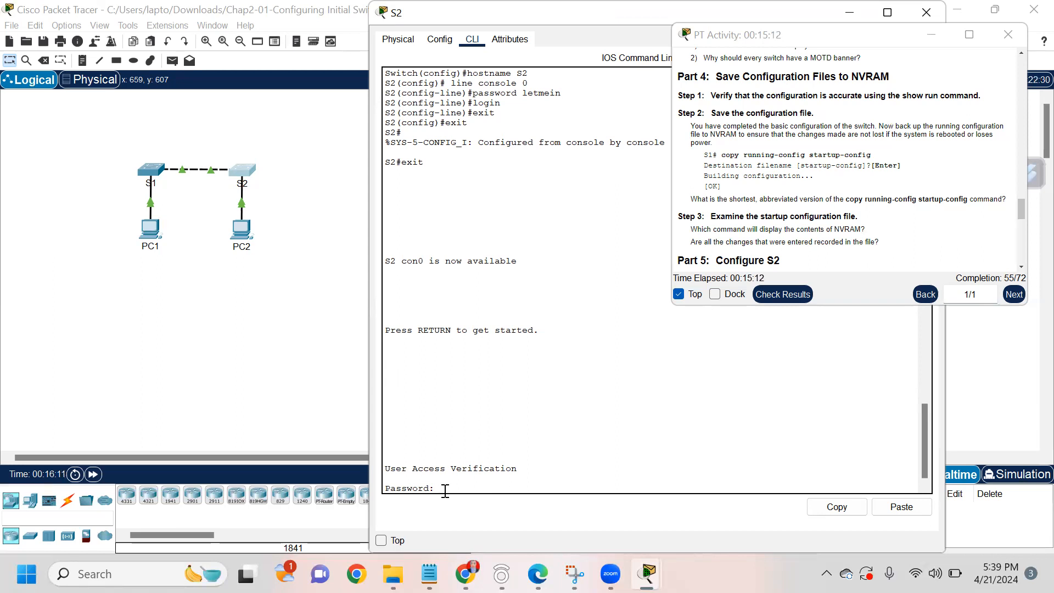
key(Return)
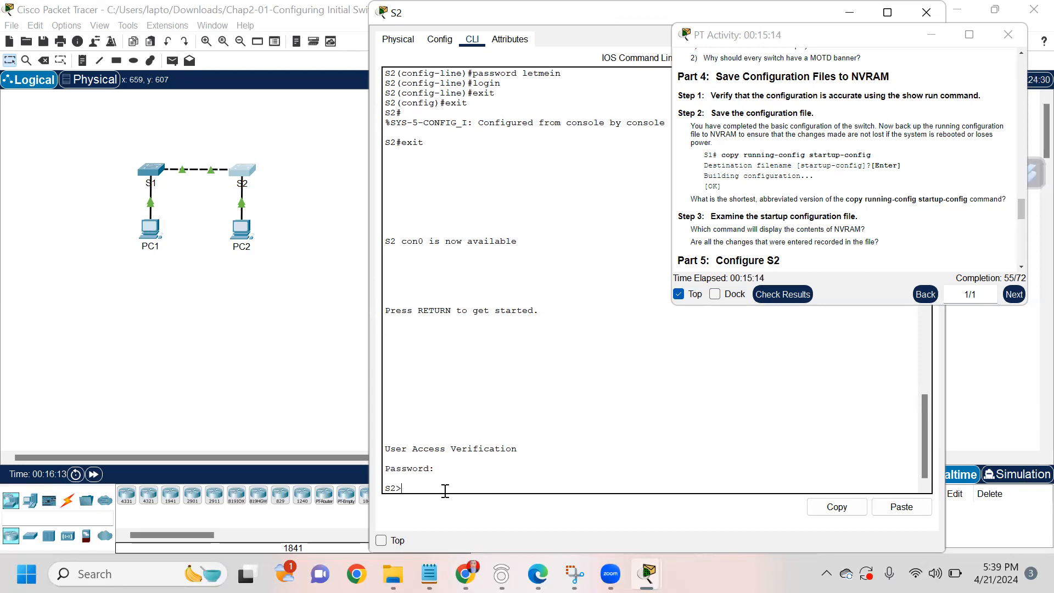
text(enable)
key(Return)
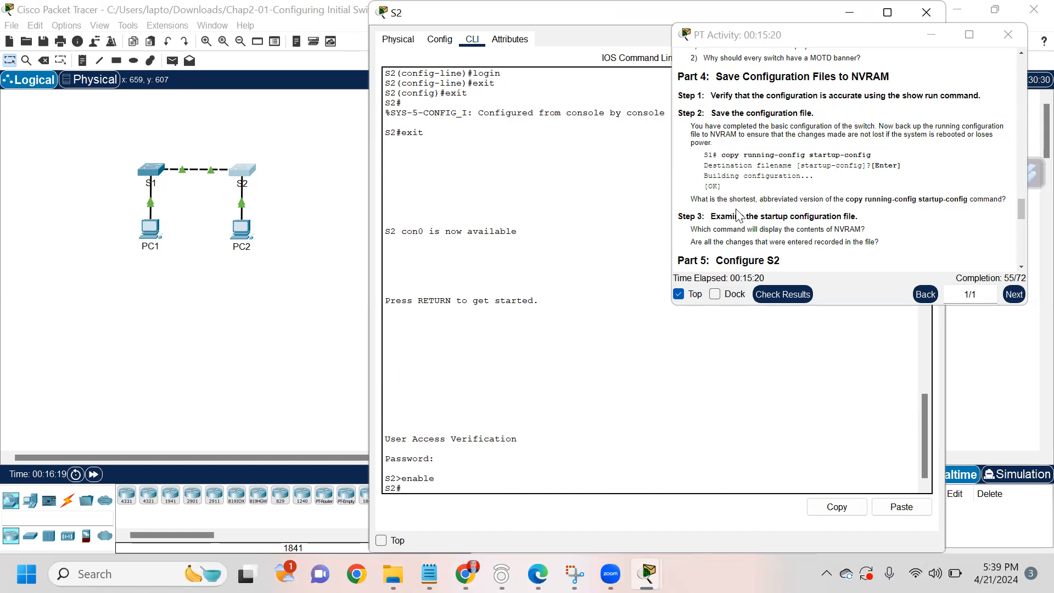
Step: Scroll the instructions to Part 5's S2 parameters and enter configure terminal on S2
scroll(736, 214, down, 3)
scroll(737, 214, down, 2)
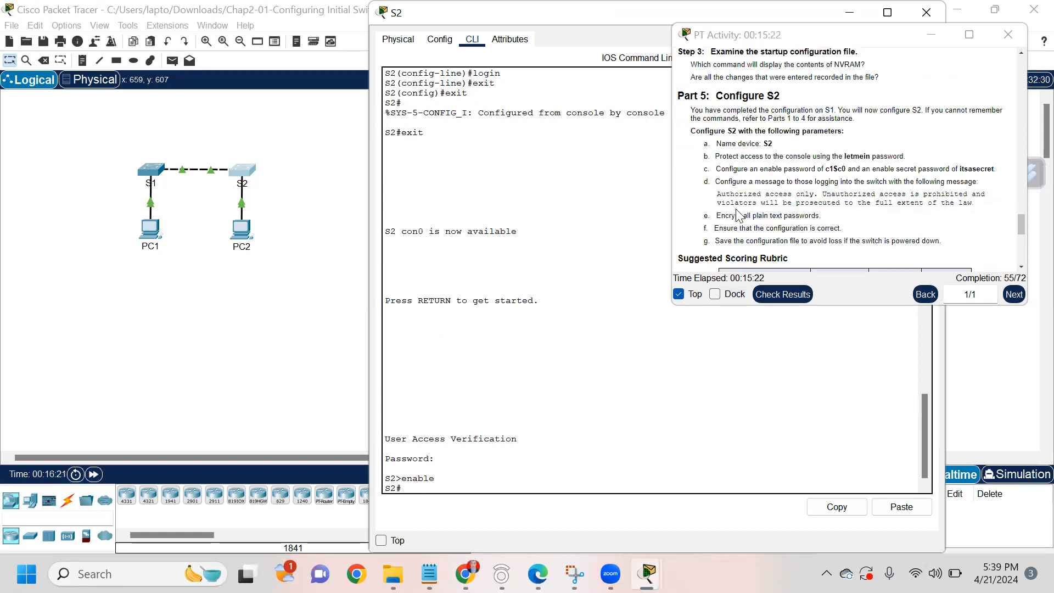
scroll(737, 214, down, 1)
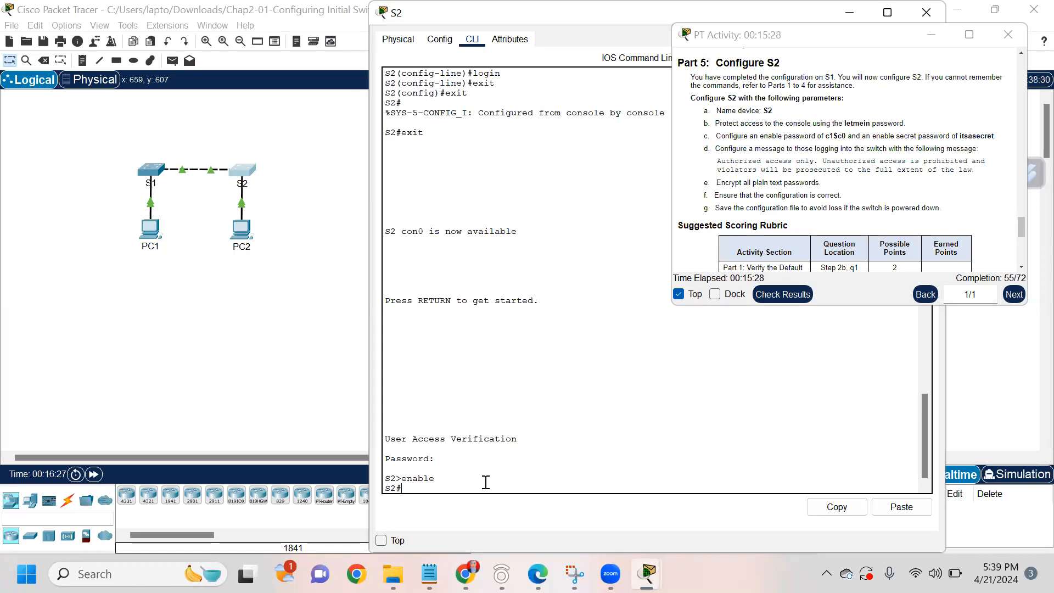
scroll(889, 148, down, 4)
scroll(888, 148, up, 4)
text(configure terminal)
key(Return)
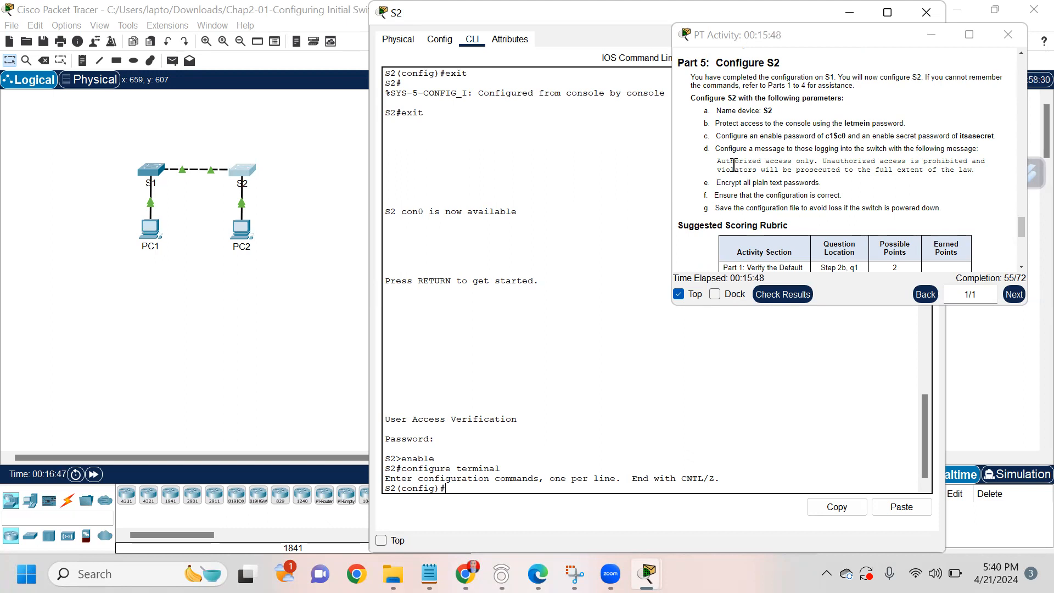
Step: Set S2's enable password with the required value, correcting a mistyped character
text(enable passw)
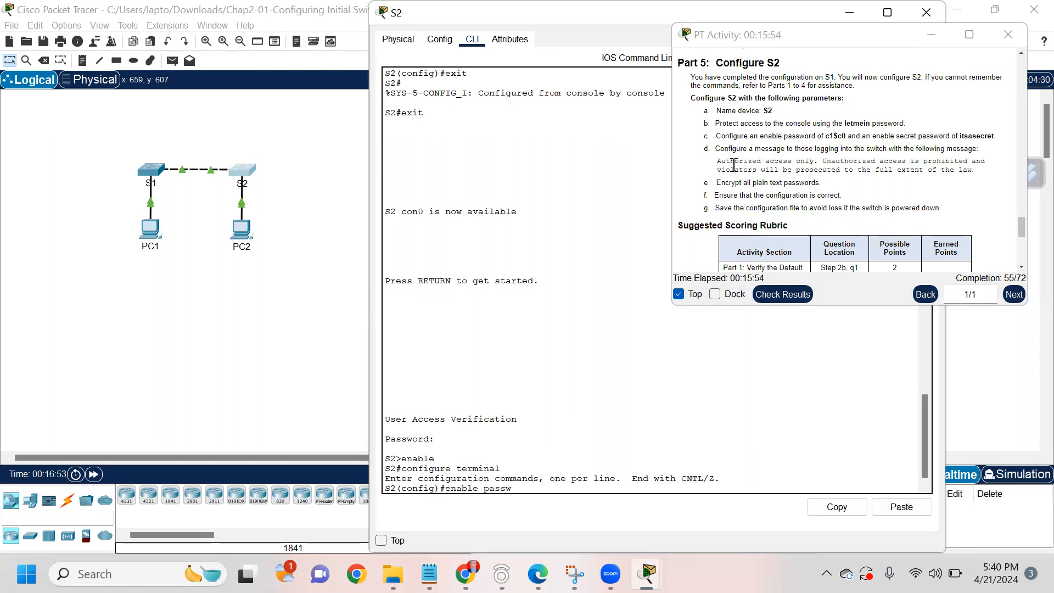
text(ord c1$c0)
key(Return)
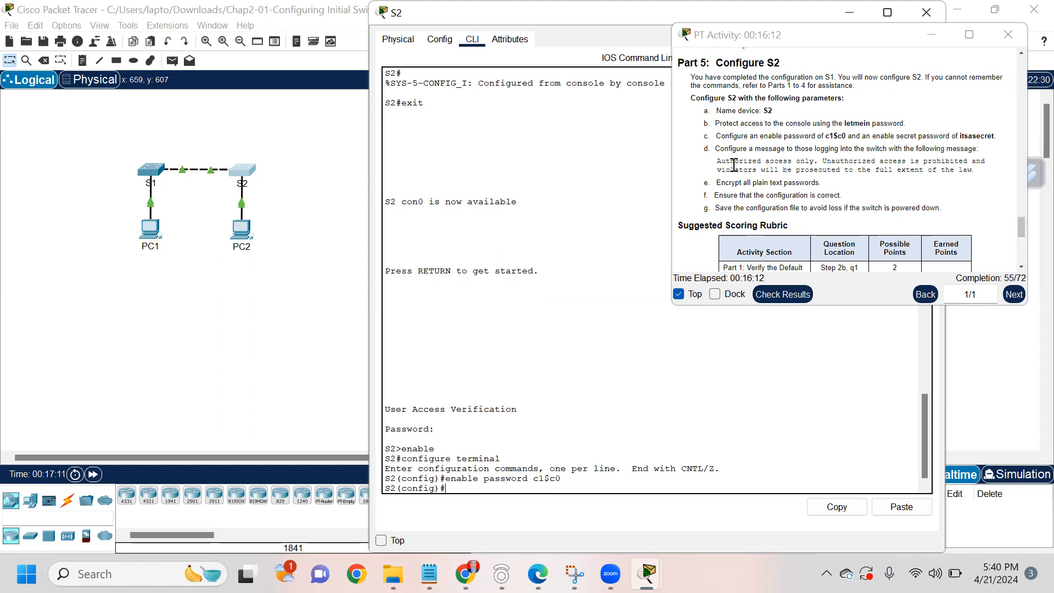
Step: Leave global configuration mode and log out of S2's console session
text(show r)
key(BackSpace)
key(BackSpace)
key(BackSpace)
key(BackSpace)
key(BackSpace)
key(BackSpace)
text(exit)
key(Return)
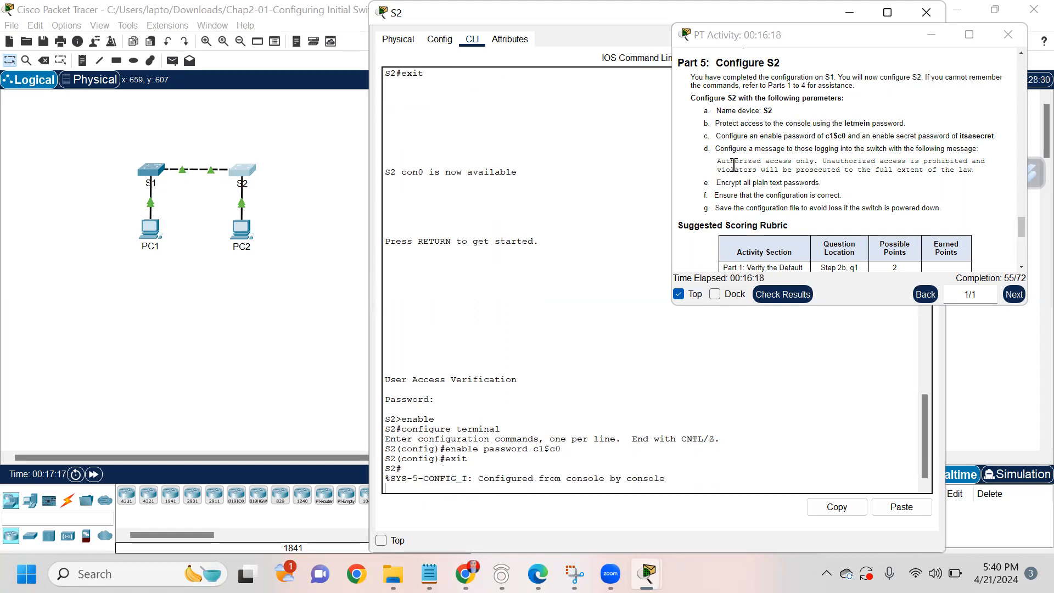
key(Return)
text(exit)
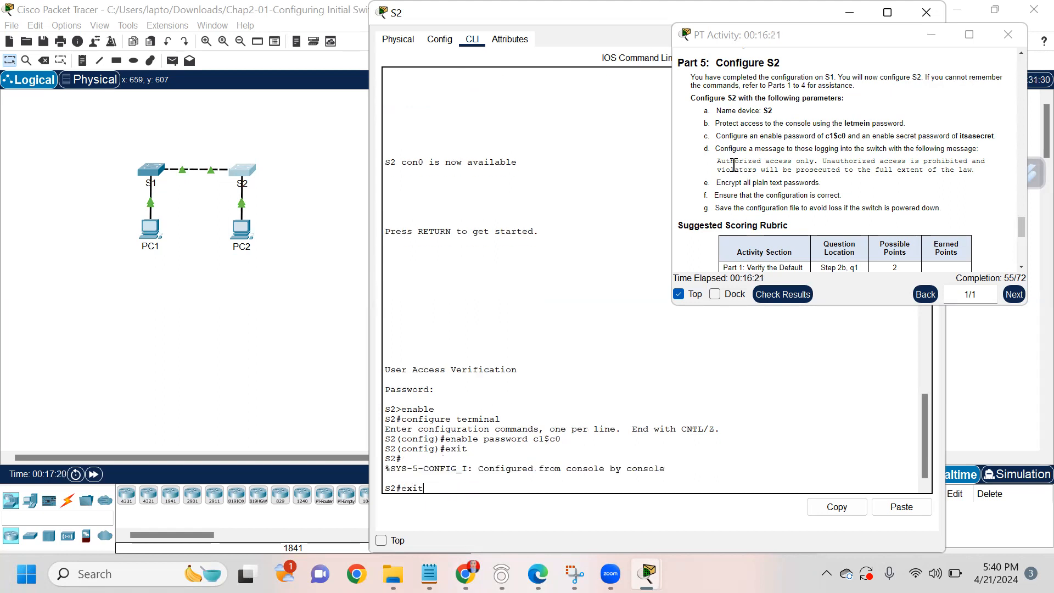
key(Return)
key(Return)
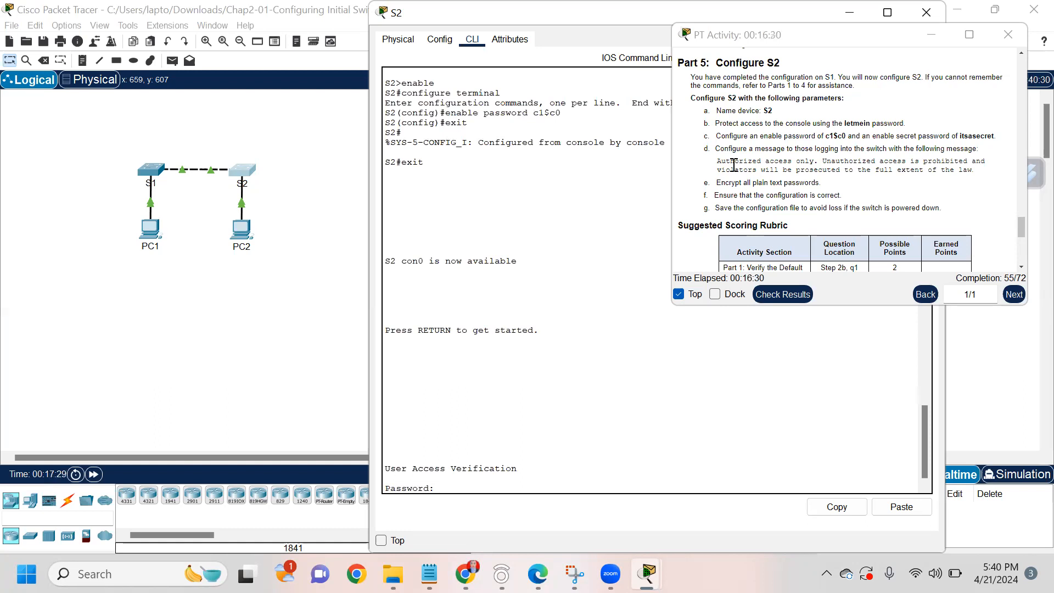
Step: Log in with the console password, enter privileged mode with the enable password, and run configure terminal
key(Return)
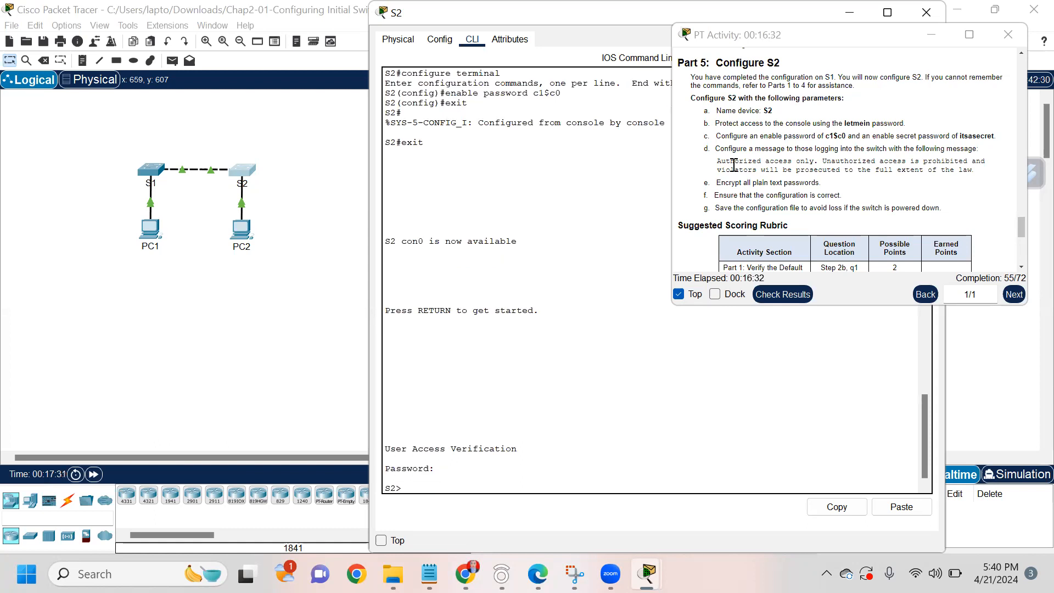
text(enable)
key(Return)
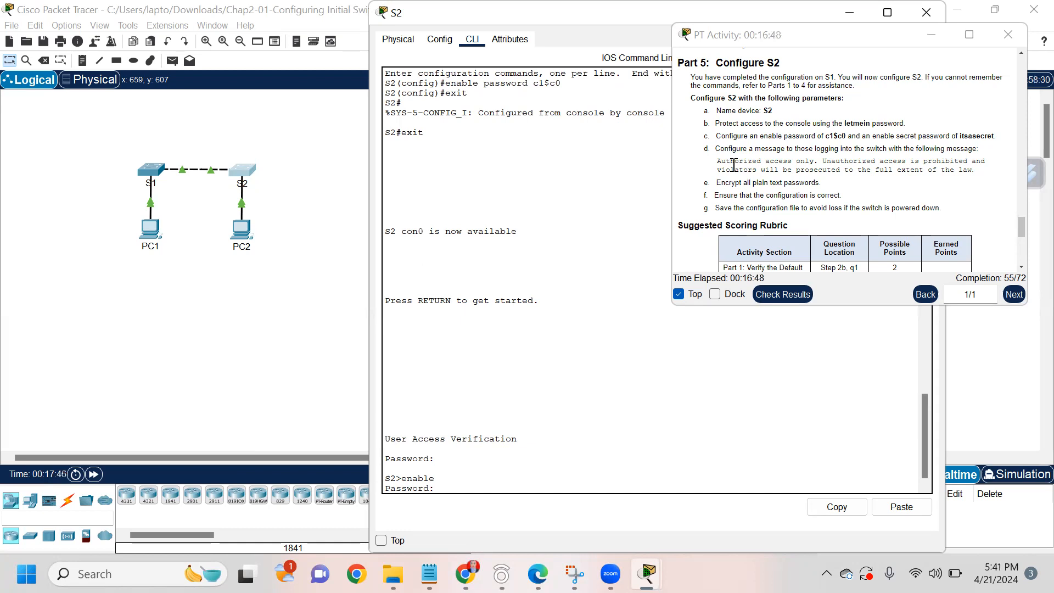
key(Return)
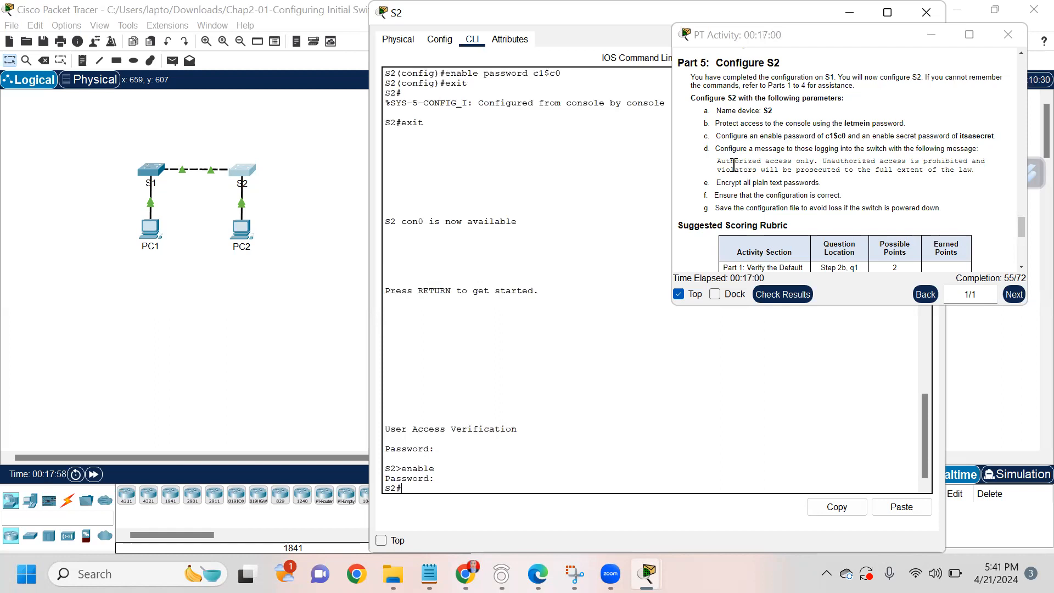
text(configure terminal)
key(Return)
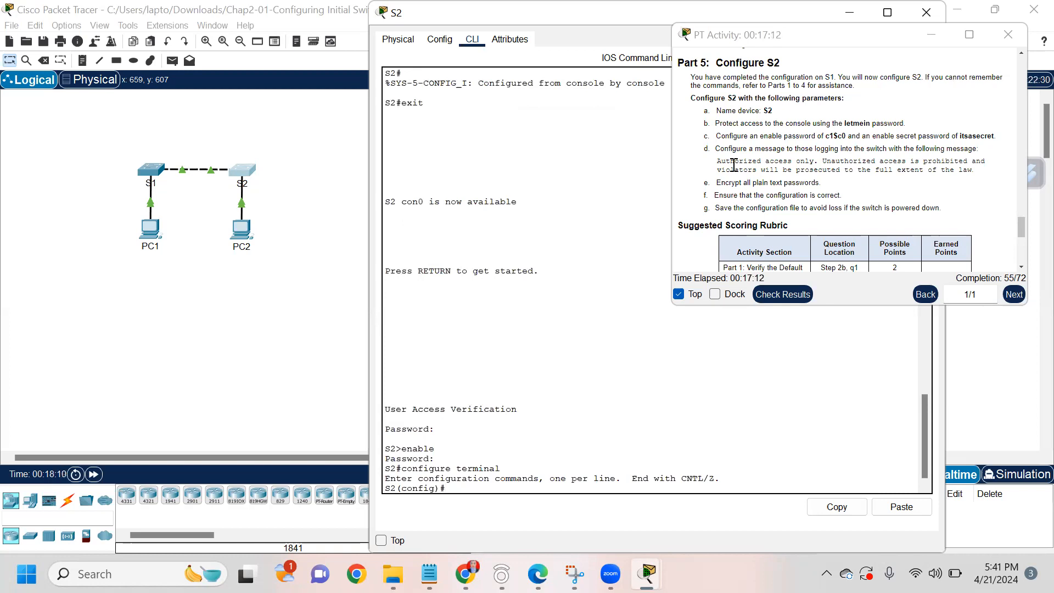
Step: Add an enable secret to S2, then exit configuration mode and the console session
text(enable secret itsasecret)
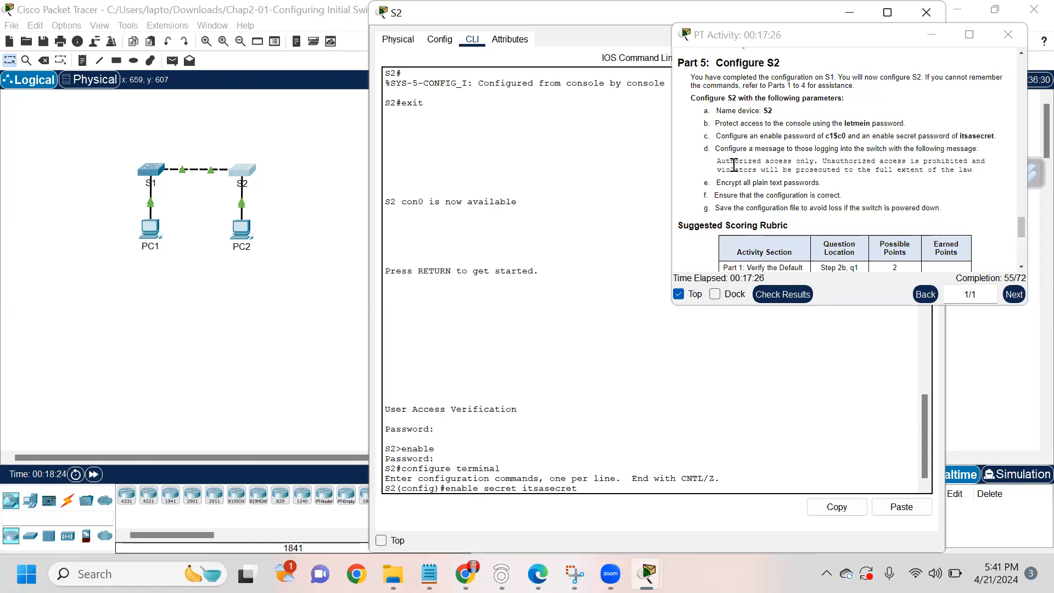
key(Return)
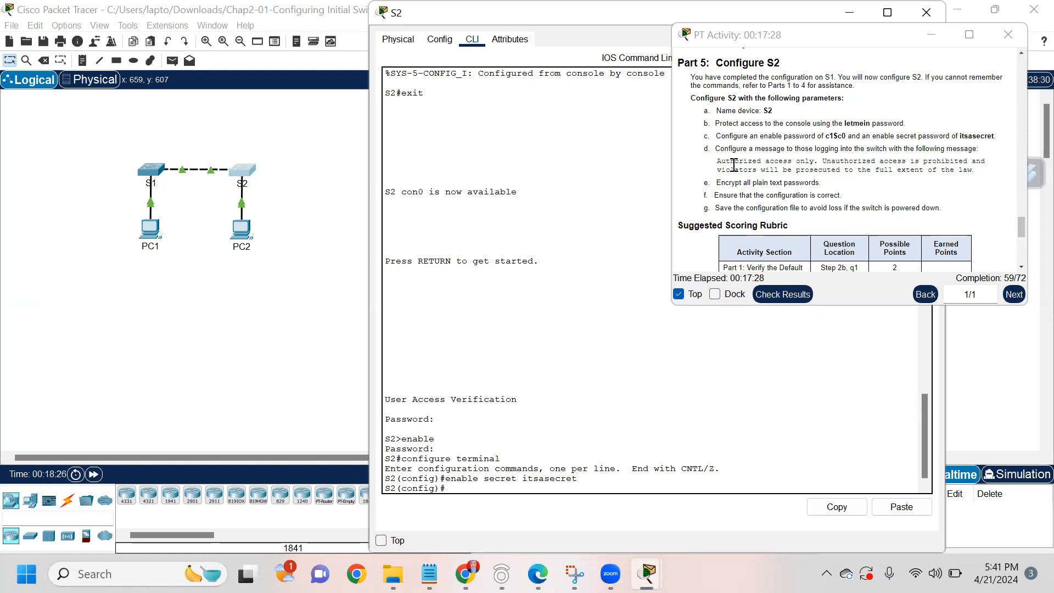
text(e)
text(xit)
key(Return)
key(Return)
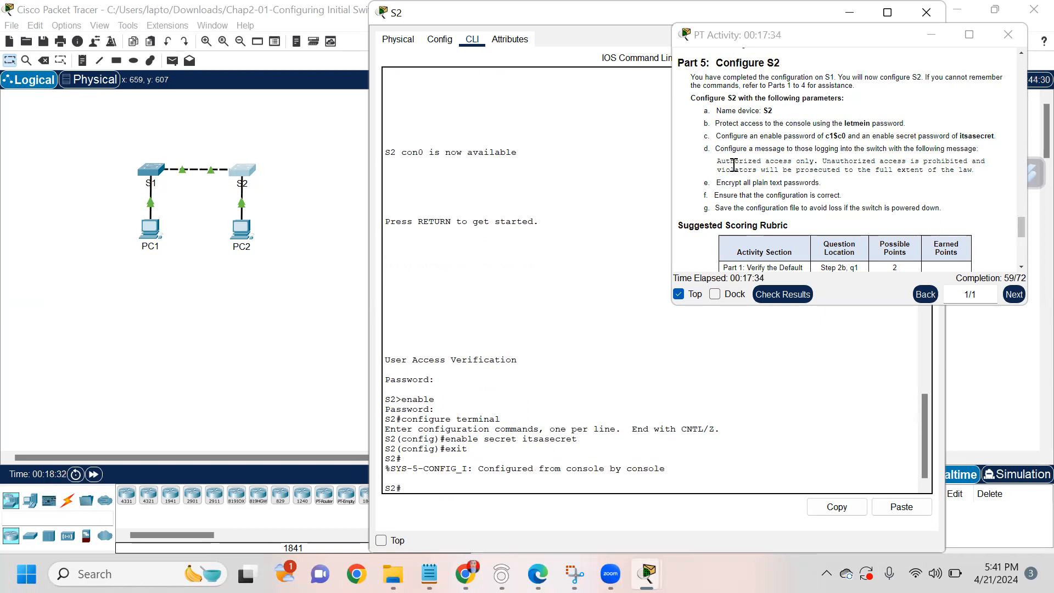
text(exit)
key(Return)
key(Return)
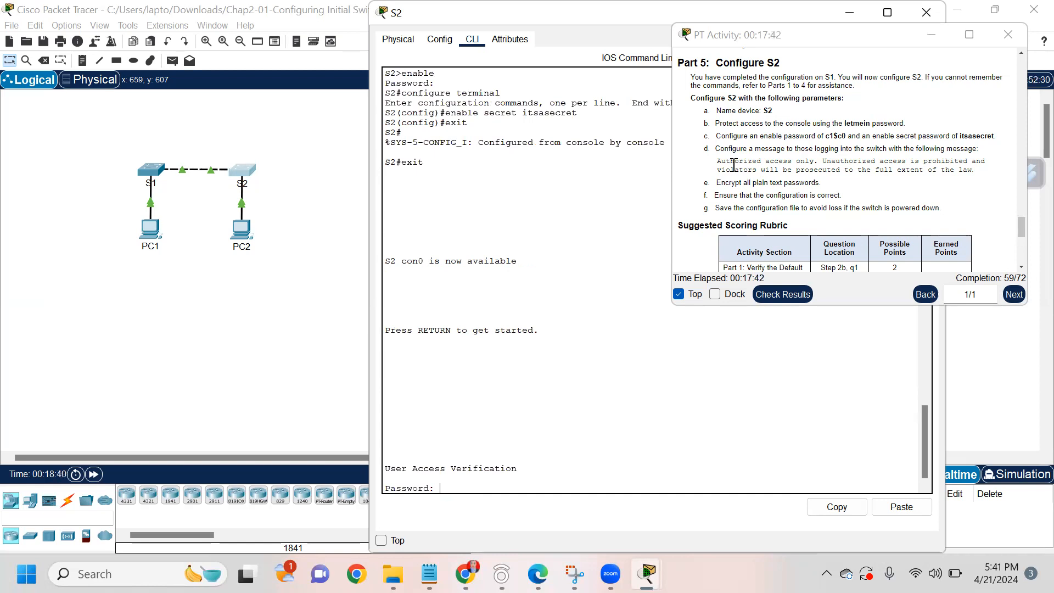
Step: Log back in with the console password and run enable to test the new secret
text(letmein)
key(Return)
text(enable)
key(Return)
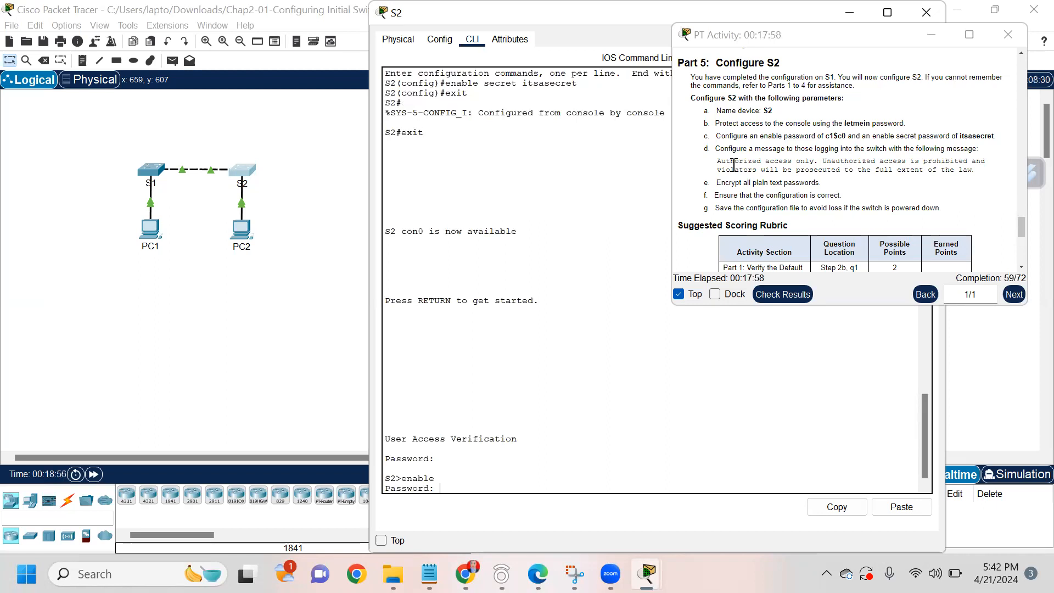
Step: Submit the enable password so S2's console reaches the S2# privileged prompt
key(Return)
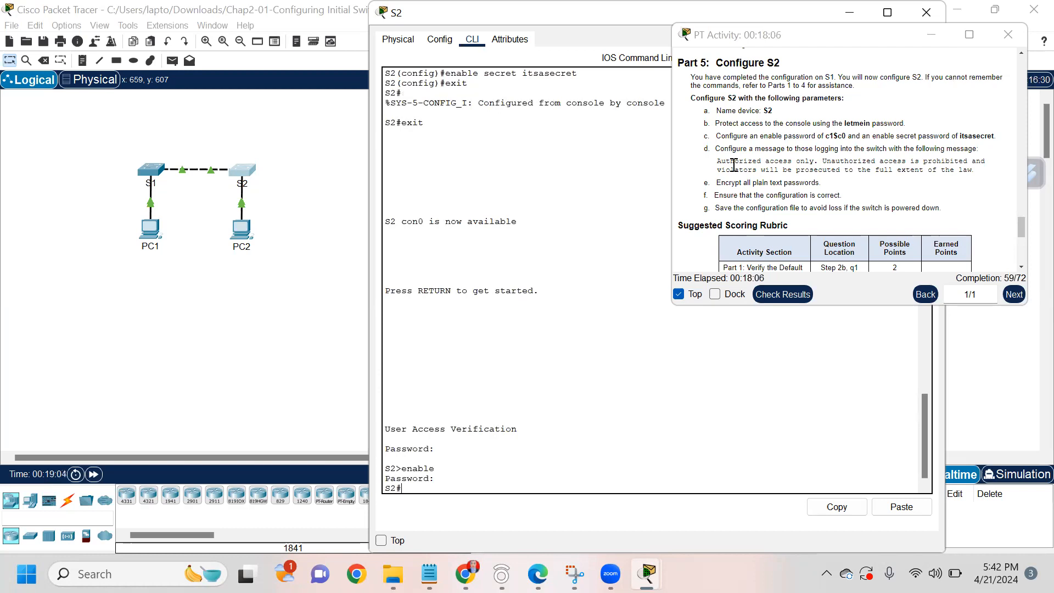
scroll(733, 164, down, 1)
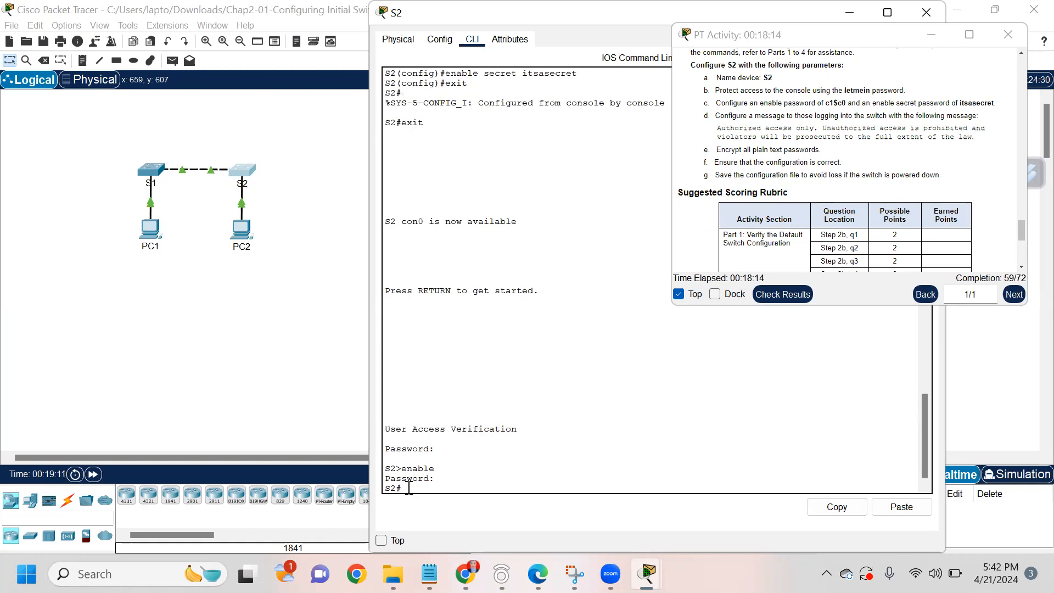
Step: In global configuration, run service password-encryption on S2, then exit back to S2#
text(onfigure terminal)
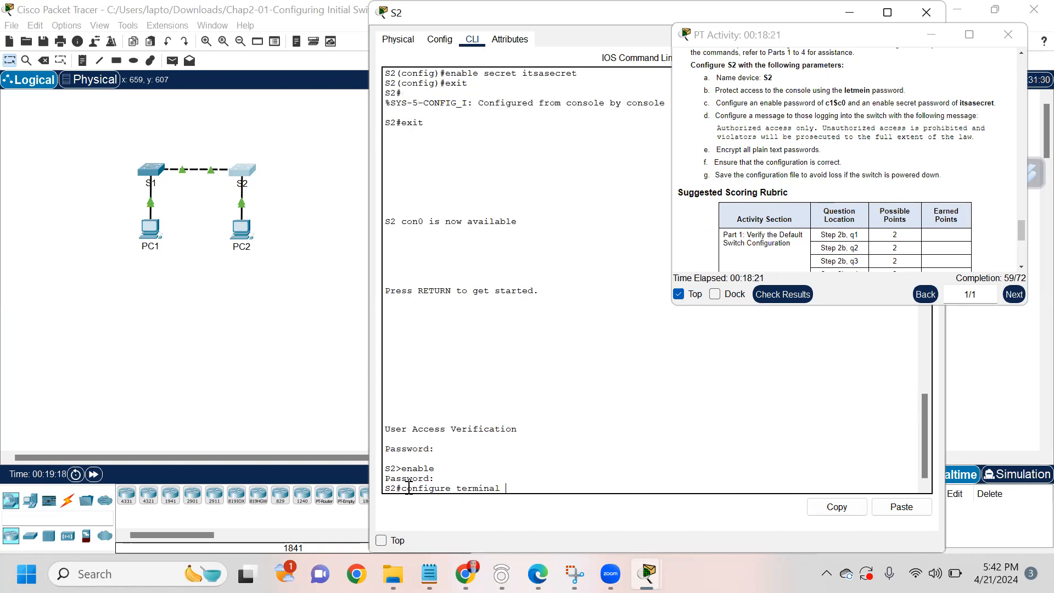
key(Return)
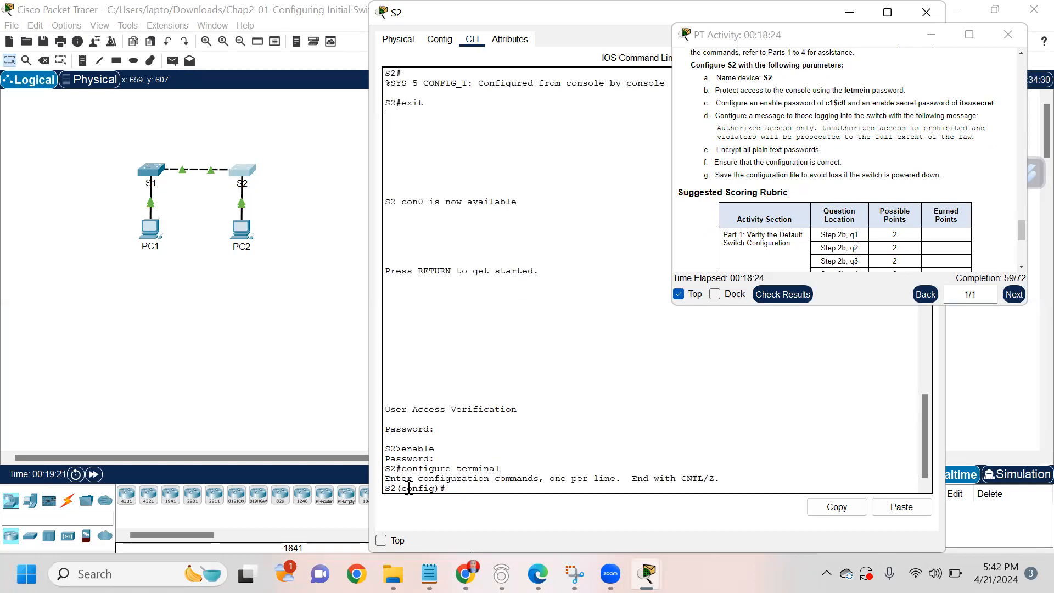
text(service password encryption)
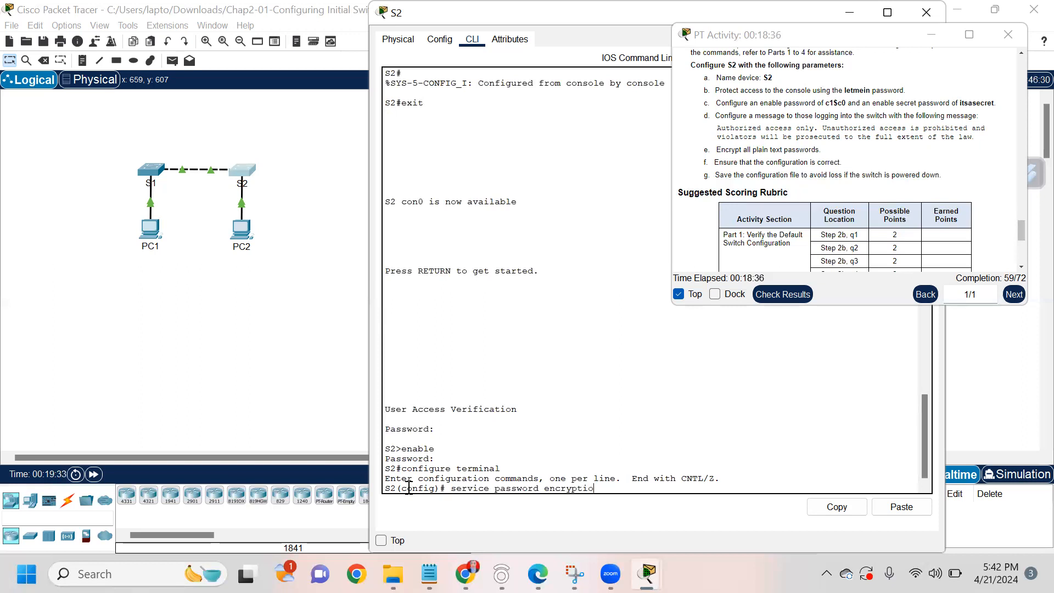
key(BackSpace)
key(BackSpace)
key(BackSpace)
key(BackSpace)
key(BackSpace)
key(BackSpace)
key(BackSpace)
key(BackSpace)
key(BackSpace)
key(BackSpace)
key(BackSpace)
text(-encryption)
key(Return)
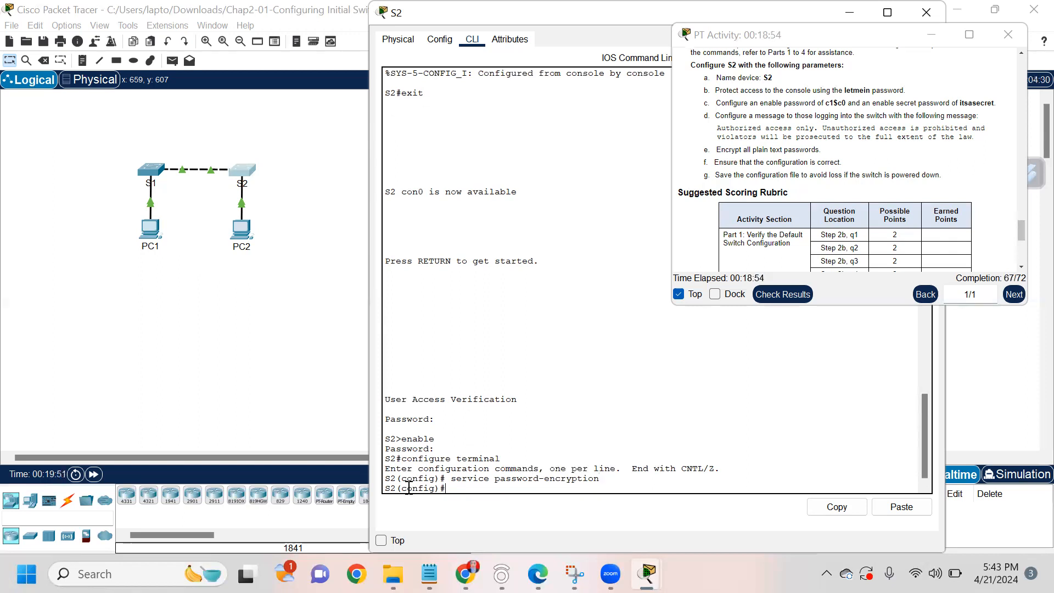
text(exit)
key(Return)
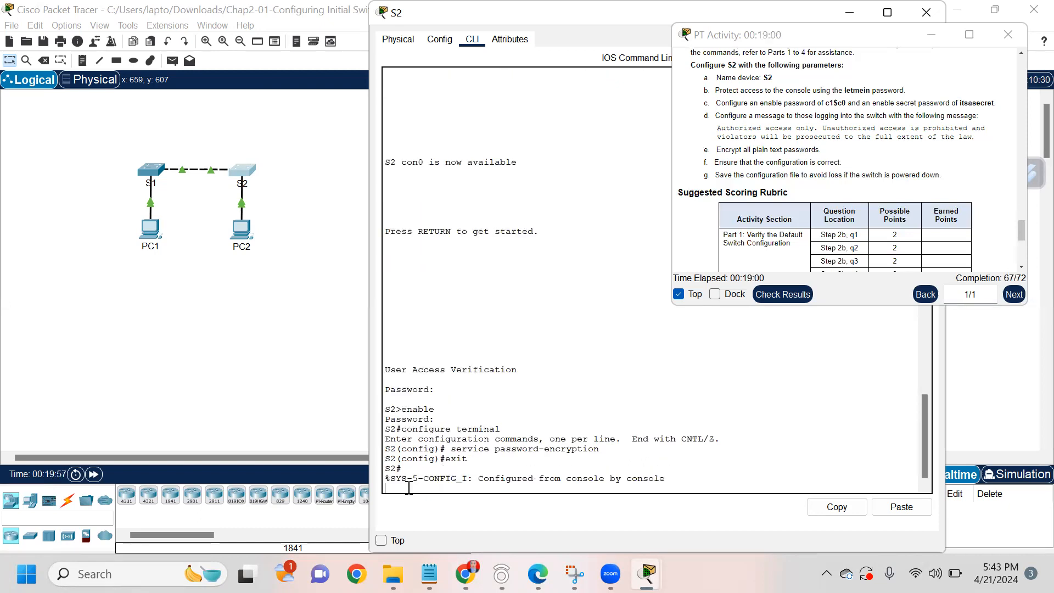
Step: Run show run at S2# to list the running configuration
key(Return)
text(s)
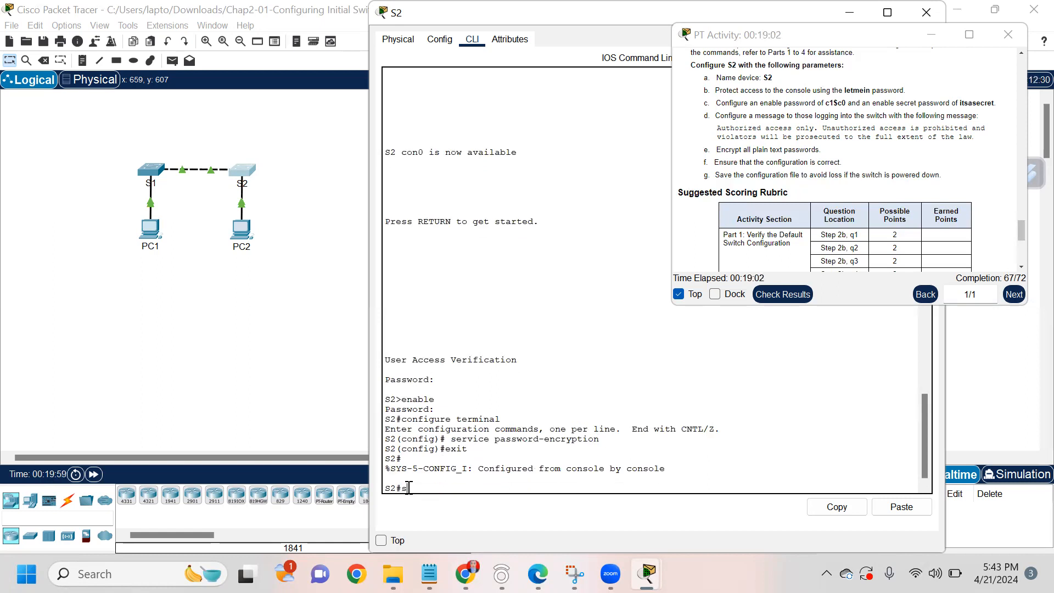
text(how run)
key(Return)
key(Return)
key(Return)
key(Return)
key(Return)
key(Return)
key(Return)
key(Return)
key(Return)
key(Return)
key(Return)
key(Return)
key(Return)
key(Return)
key(Return)
key(Return)
key(Return)
key(Return)
key(Return)
key(Return)
key(Return)
key(Return)
key(Return)
key(Return)
key(Return)
key(Return)
key(Return)
key(Return)
key(Return)
key(Return)
key(Return)
key(Return)
key(Return)
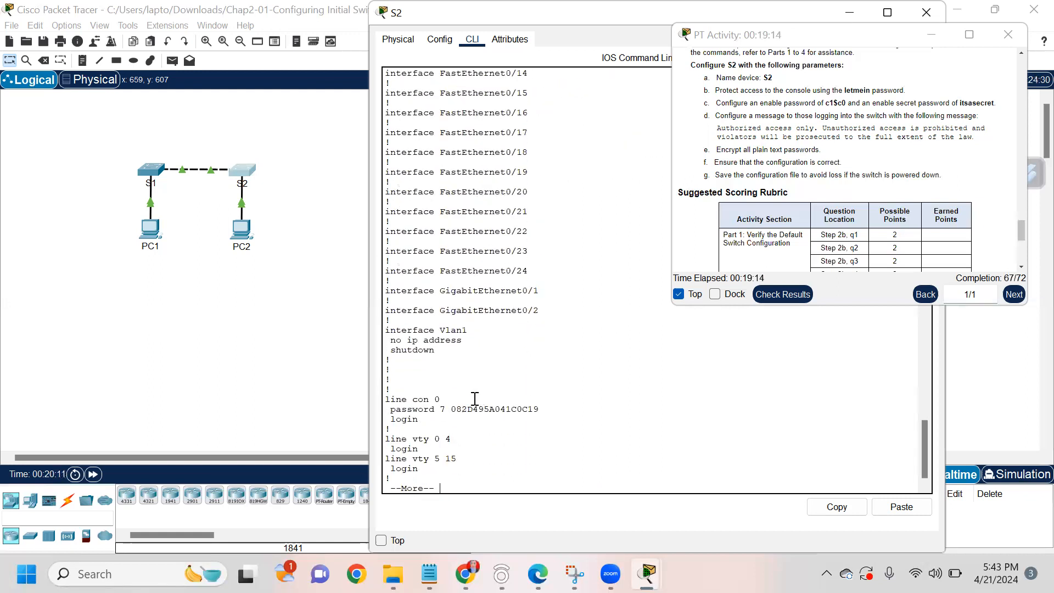
Step: Highlight the type 7 encrypted console password, then page to the end of the listing
drag(389, 408, 522, 406)
mouse_move(452, 407)
mouse_down()
mouse_move(562, 412)
mouse_move(446, 403)
mouse_move(449, 425)
mouse_up()
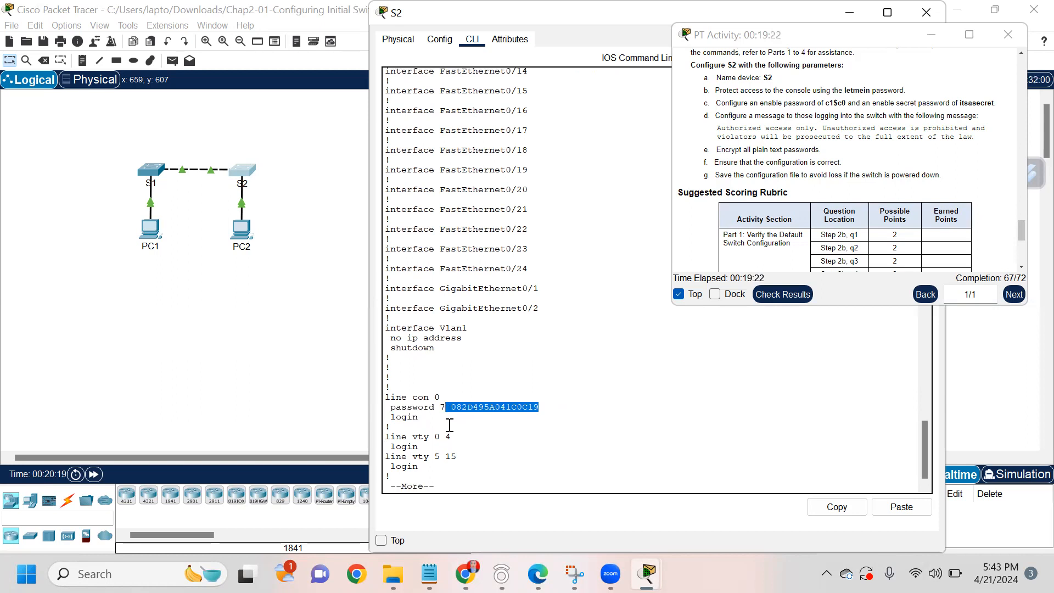
click(437, 481)
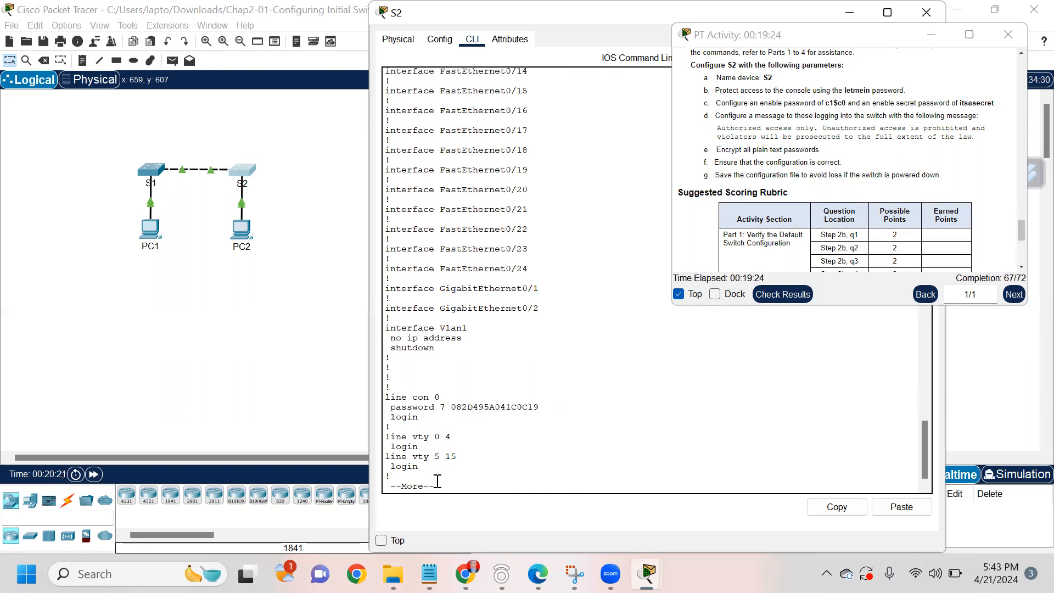
scroll(464, 401, up, 1)
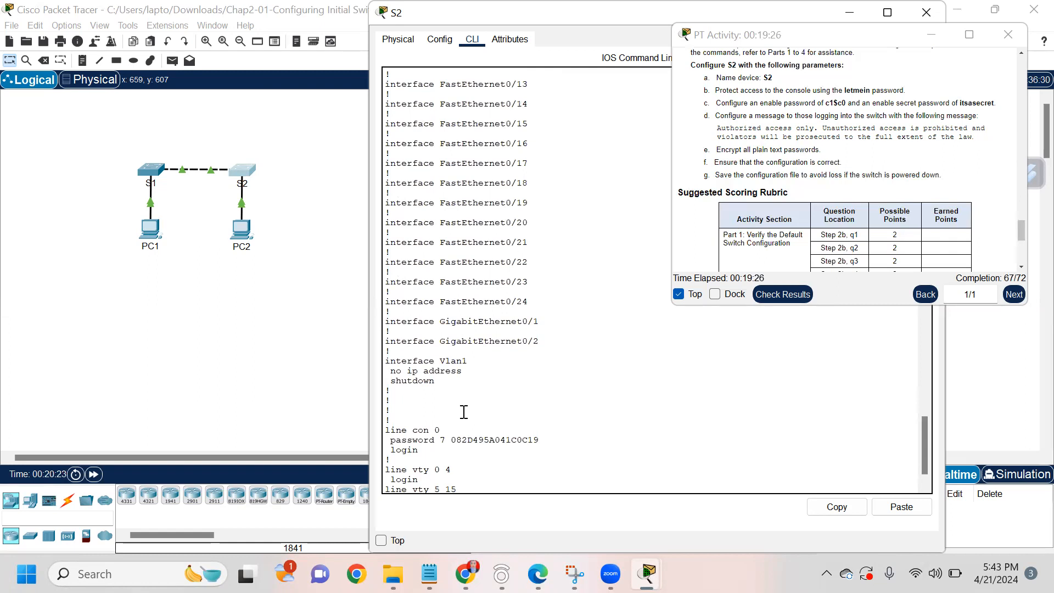
scroll(464, 414, down, 1)
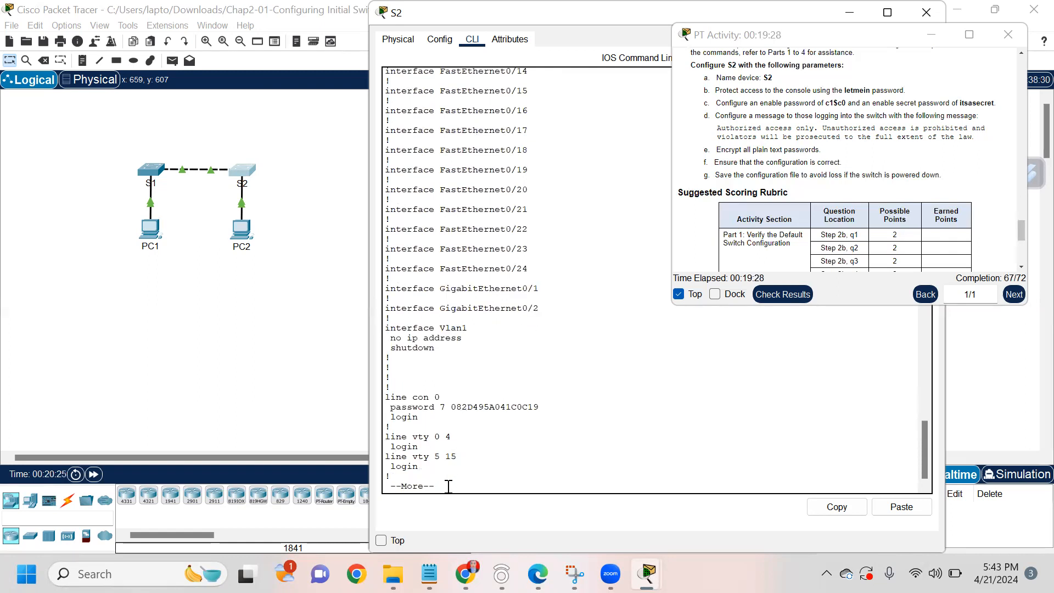
key(Return)
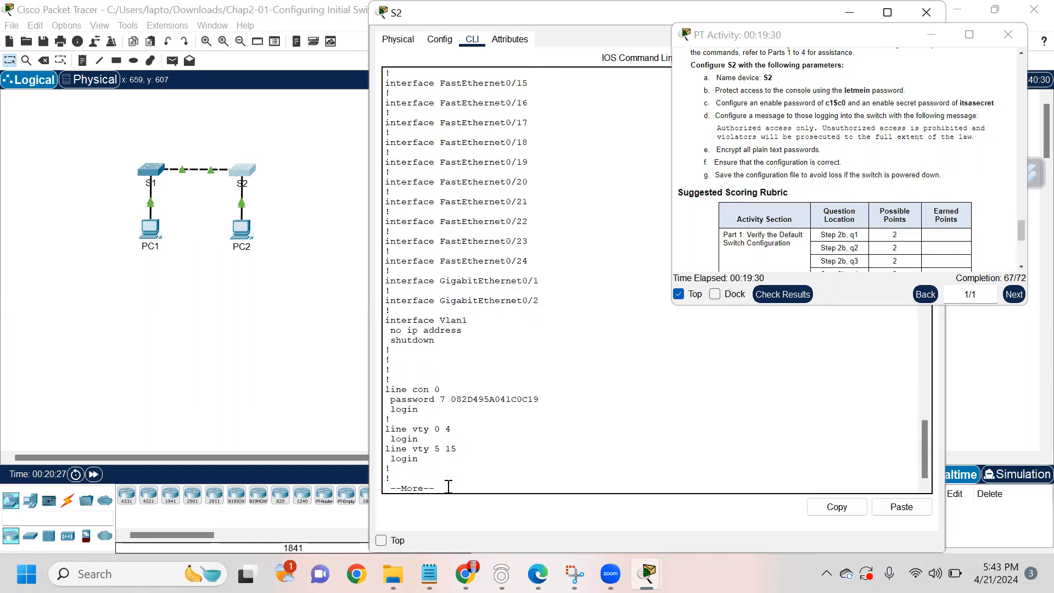
key(Return)
key(Return)
key(Return)
key(Return)
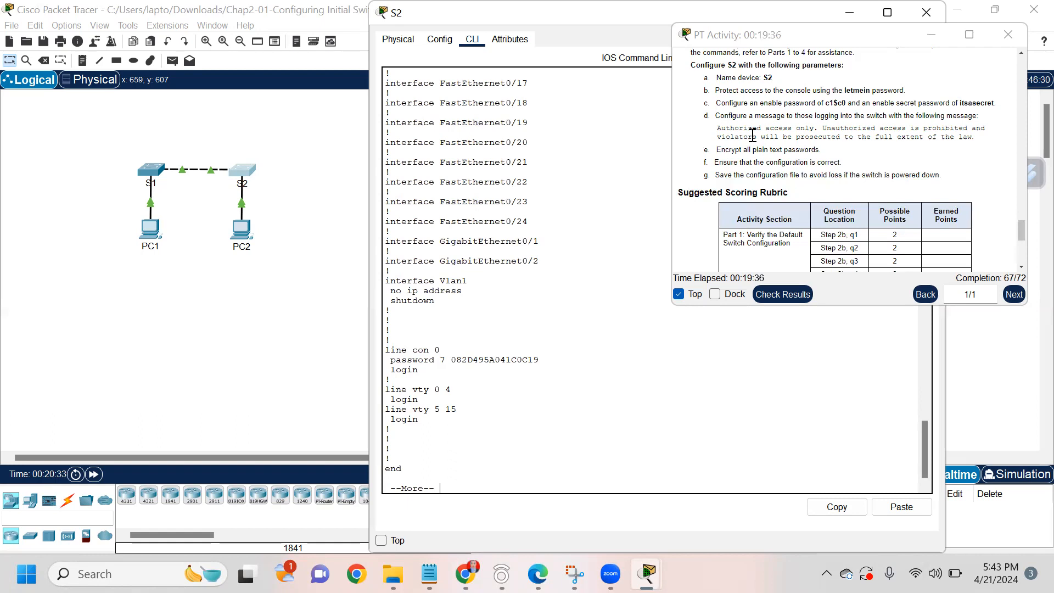
scroll(752, 136, down, 10)
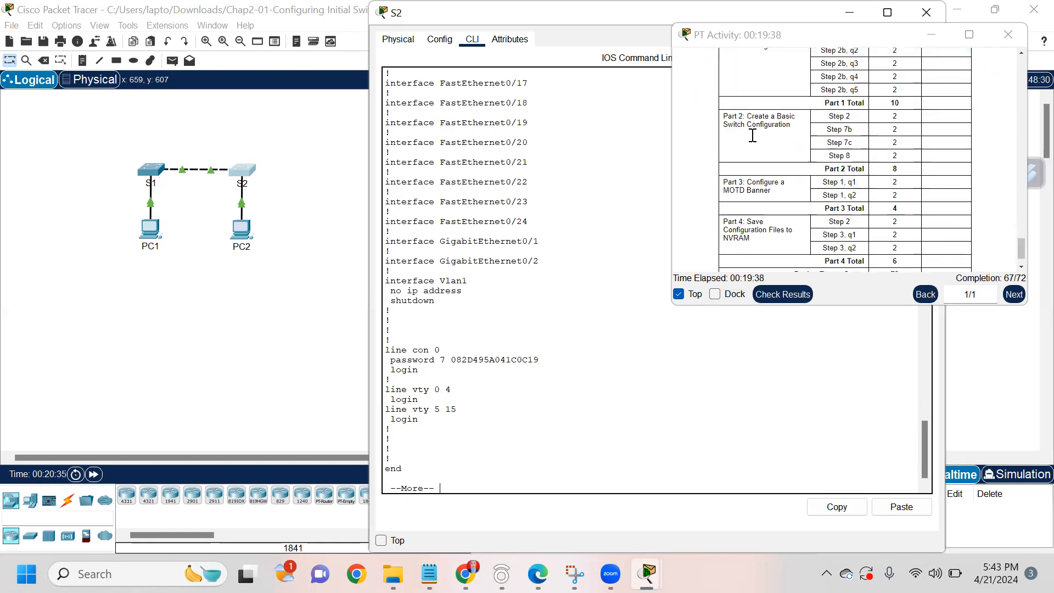
scroll(751, 136, up, 8)
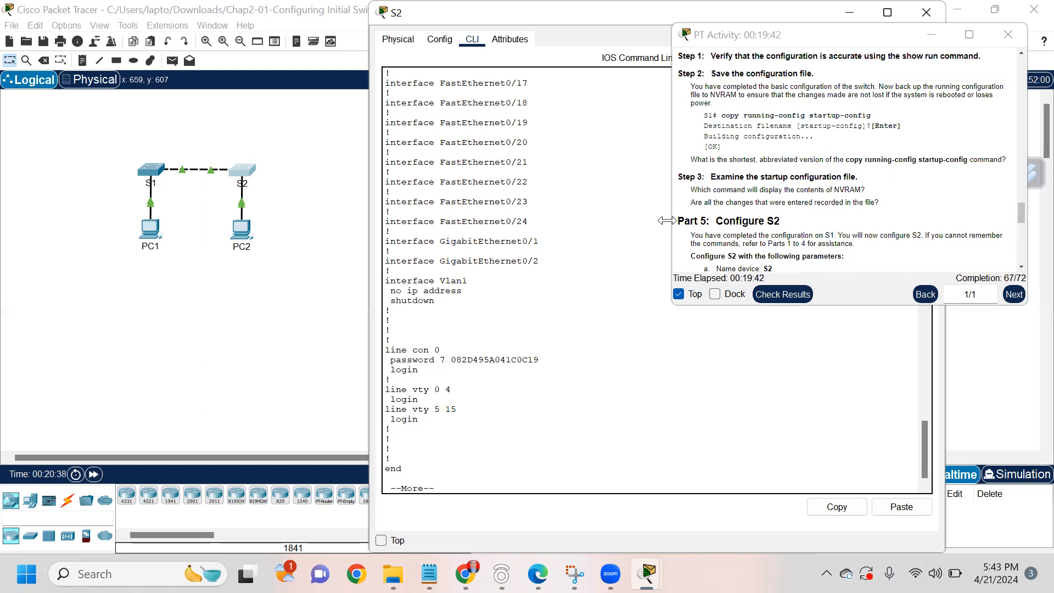
scroll(779, 205, down, 3)
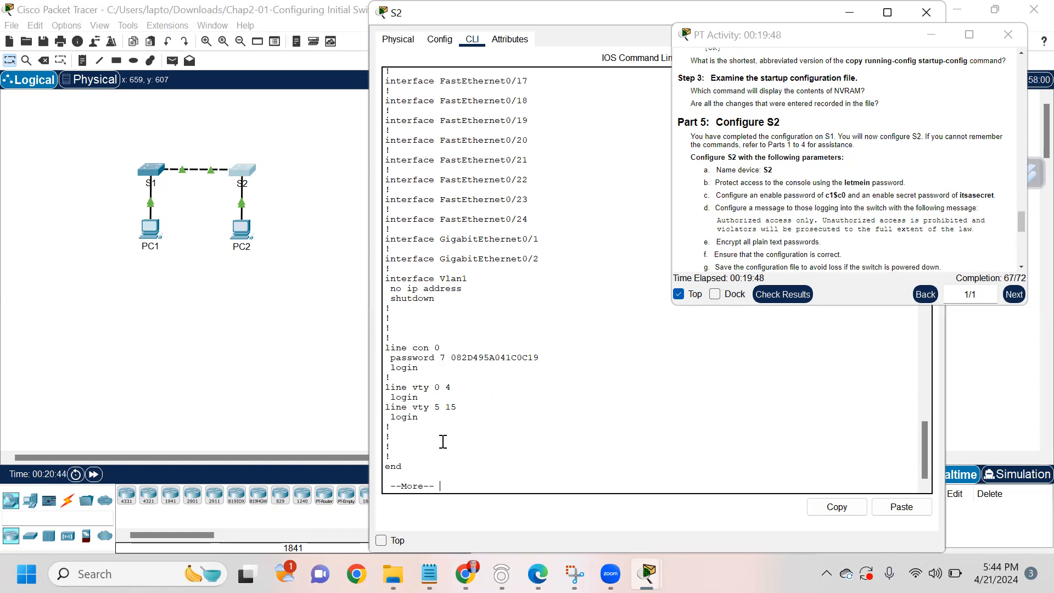
Step: In global configuration, set banner motd "This is a secure system. Authorized Access only!"
key(space)
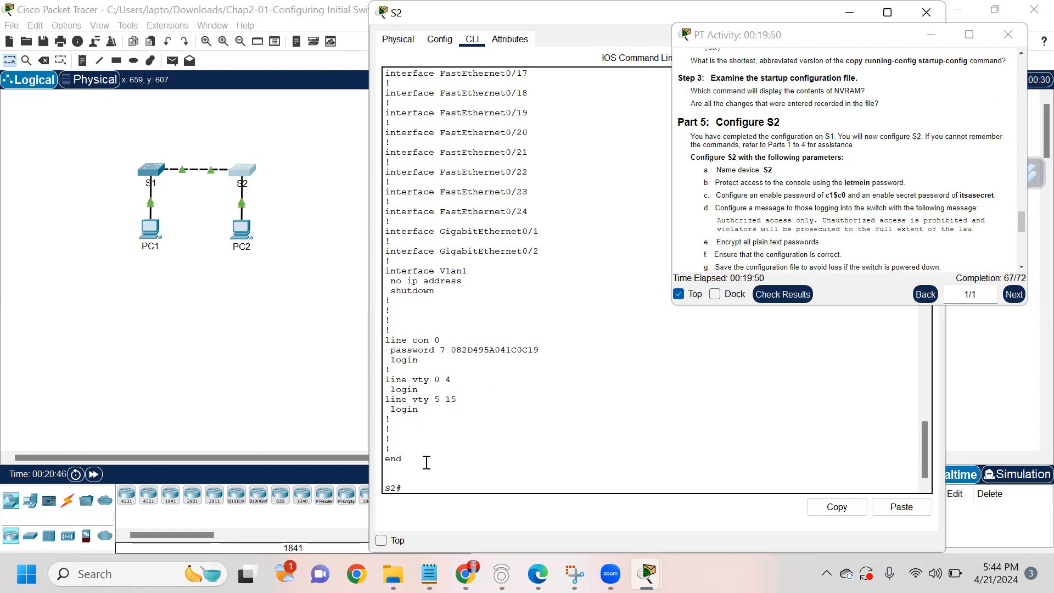
text(configure terminal)
key(Return)
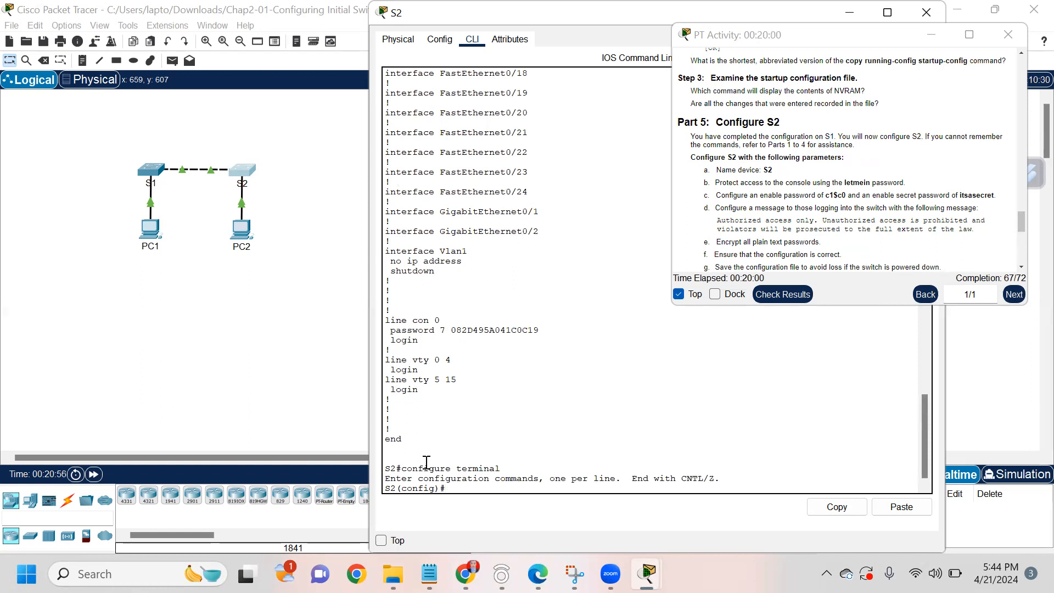
text(banner motd "This)
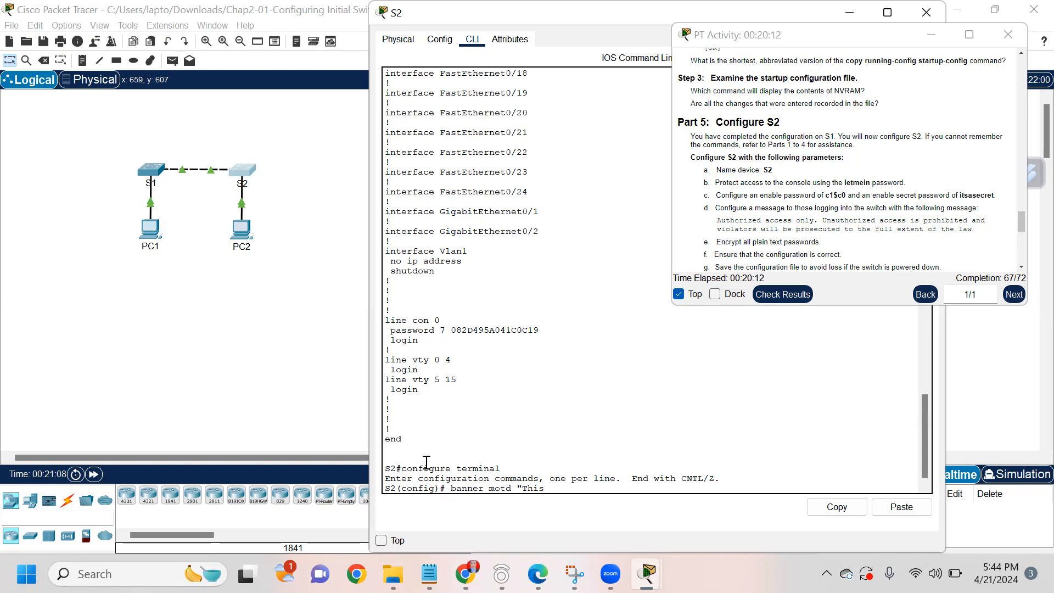
text( is a secure system. AU)
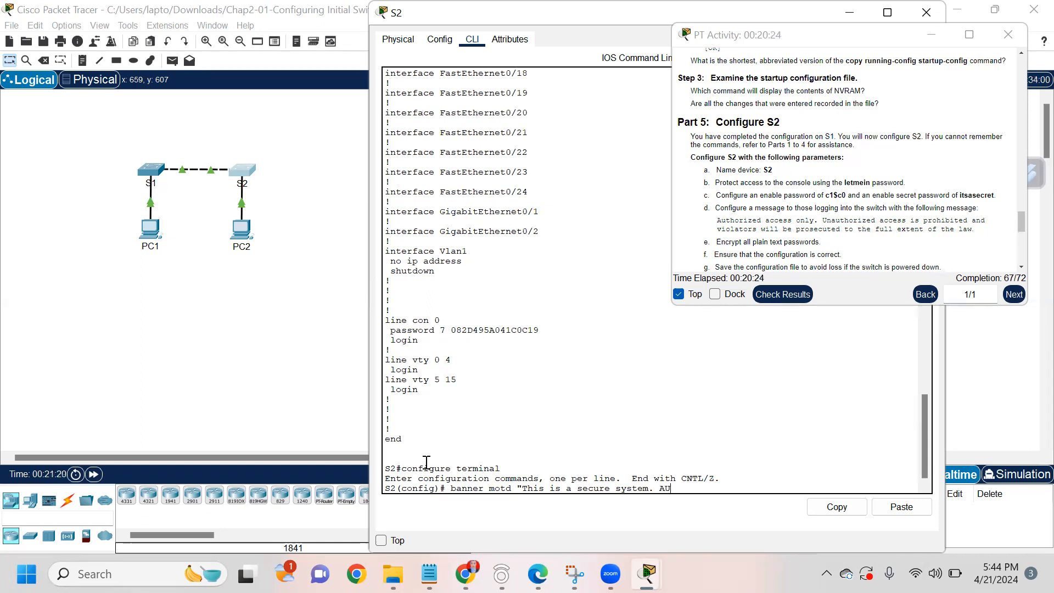
text(uthorized Access only)
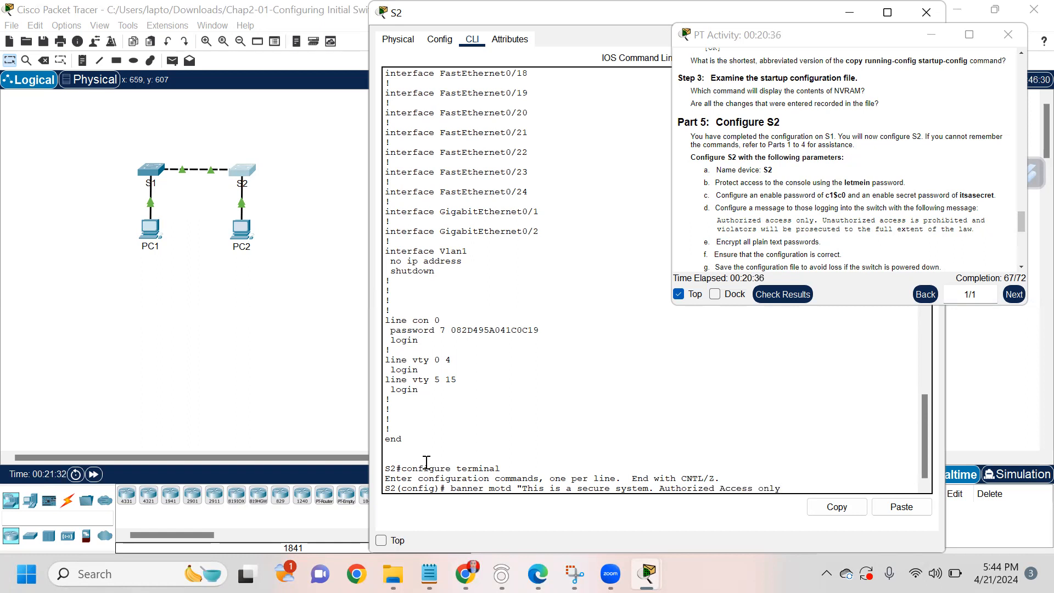
text(!")
key(Return)
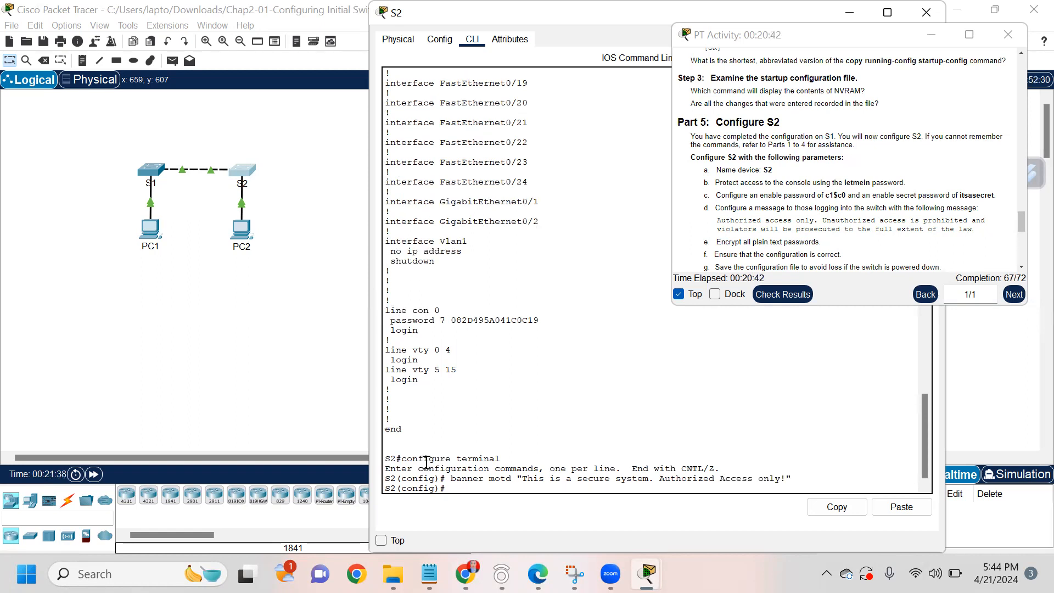
Step: Exit configuration mode, returning S2 to the privileged prompt
text(exit)
key(Return)
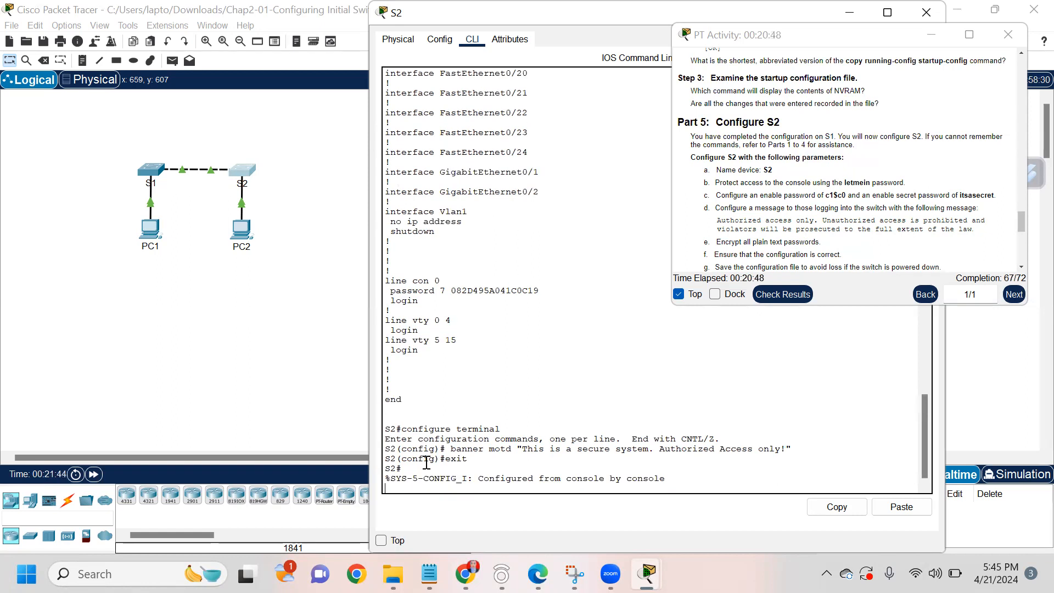
key(Return)
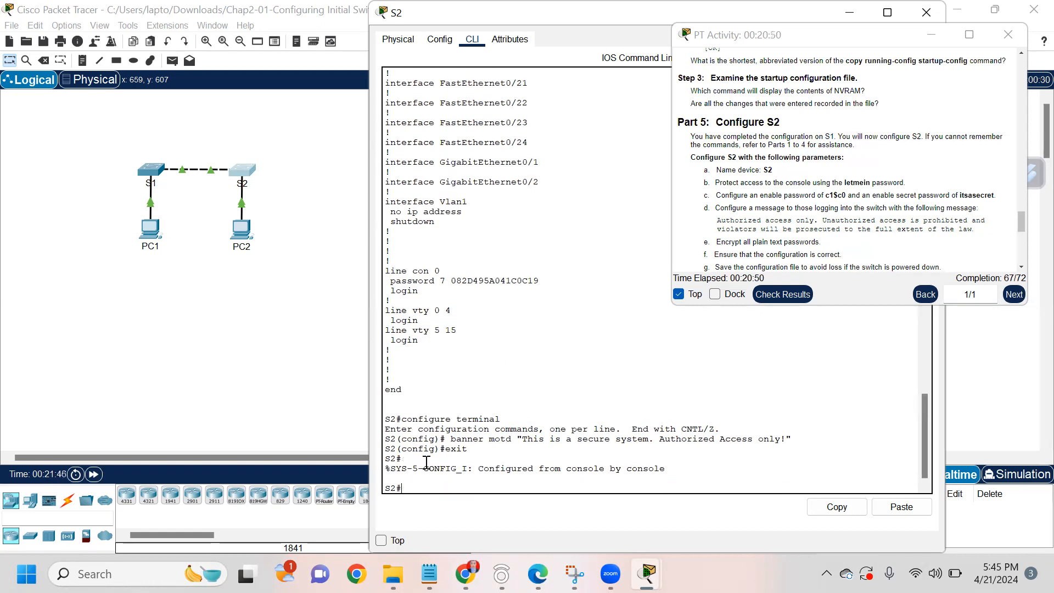
text(exit)
key(BackSpace)
key(BackSpace)
key(BackSpace)
key(BackSpace)
Step: Run show run, page down to the banner section, and highlight the MOTD banner line
text(show)
key(Return)
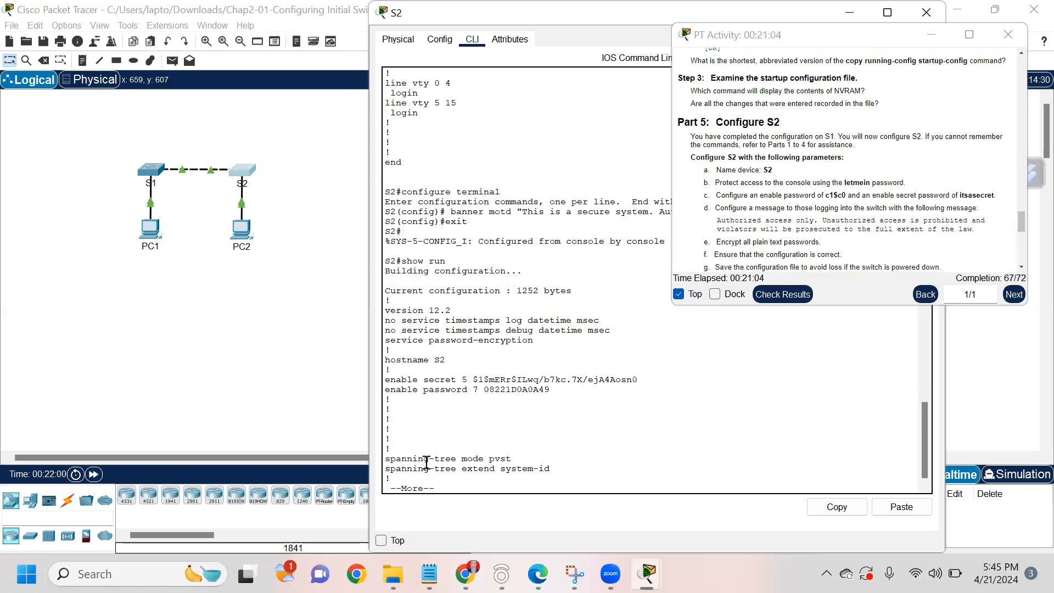
key(Return)
key(Return)
key(Return)
key(Return)
key(Return)
key(Return)
key(Return)
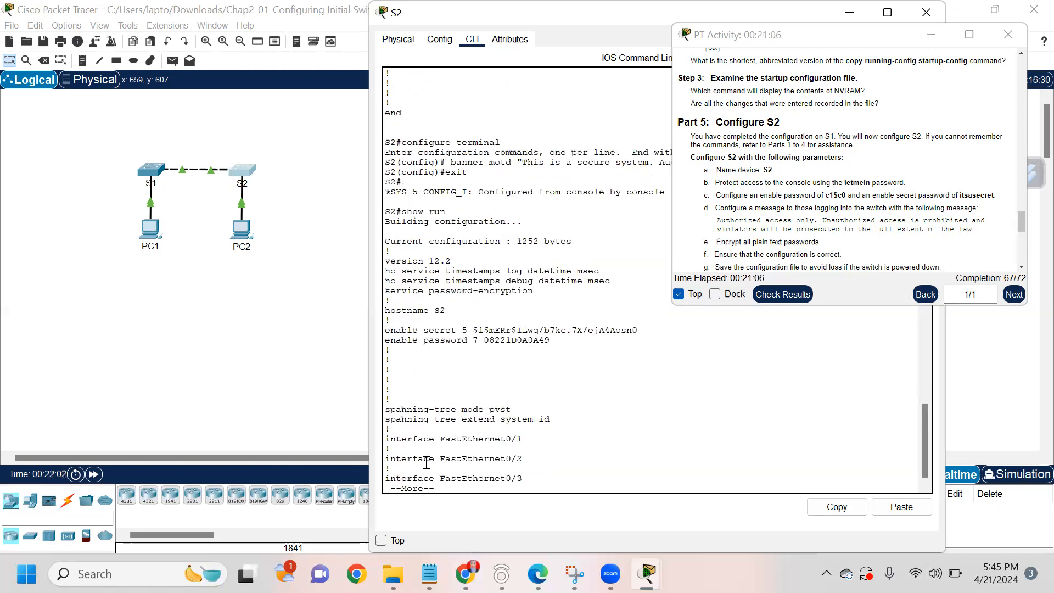
key(Return)
key(Return)
key(Return)
key(Return)
key(Return)
key(Return)
key(Return)
key(Return)
key(Return)
key(Return)
key(Return)
key(Return)
key(Return)
key(Return)
key(Return)
key(Return)
key(Return)
key(Return)
key(Return)
key(Return)
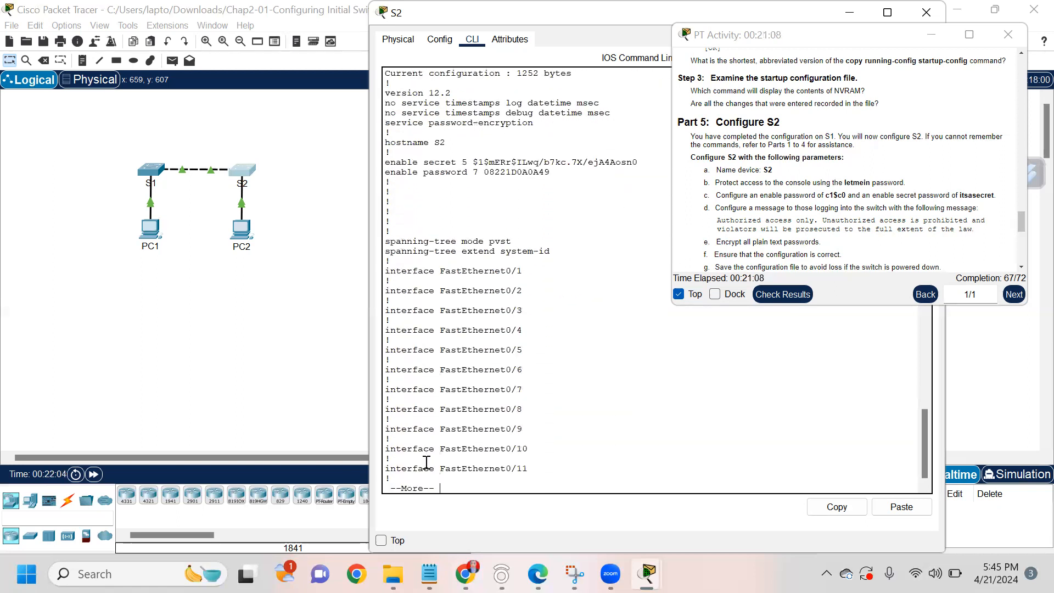
key(Return)
key(Return)
key(Return)
key(Return)
key(Return)
key(Return)
key(Return)
key(Return)
key(Return)
key(Return)
key(Return)
key(Return)
key(Return)
key(Return)
key(Return)
key(Return)
key(Return)
key(Return)
key(Return)
key(Return)
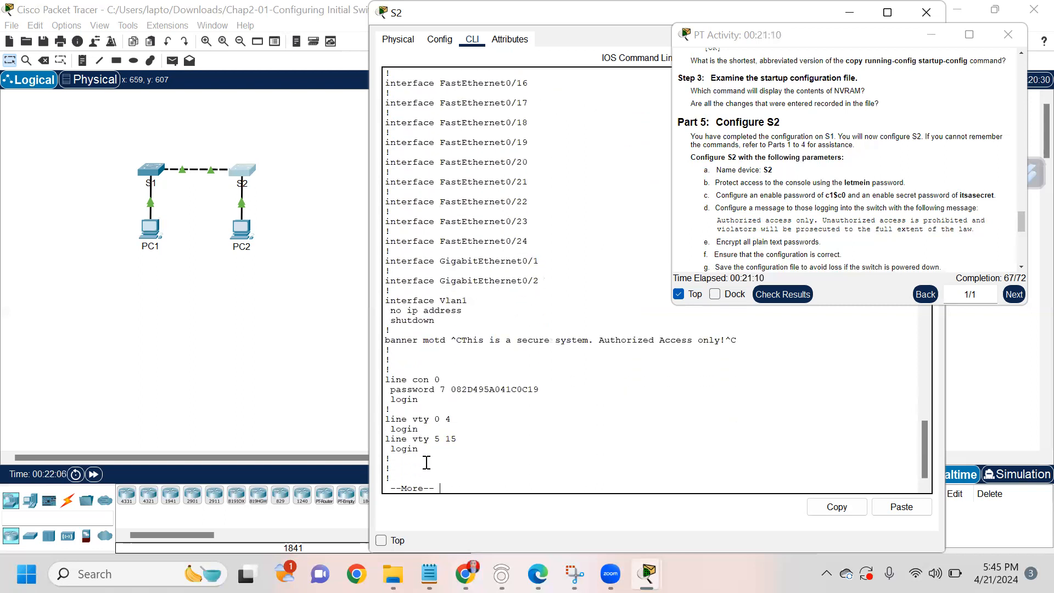
drag(458, 330, 719, 331)
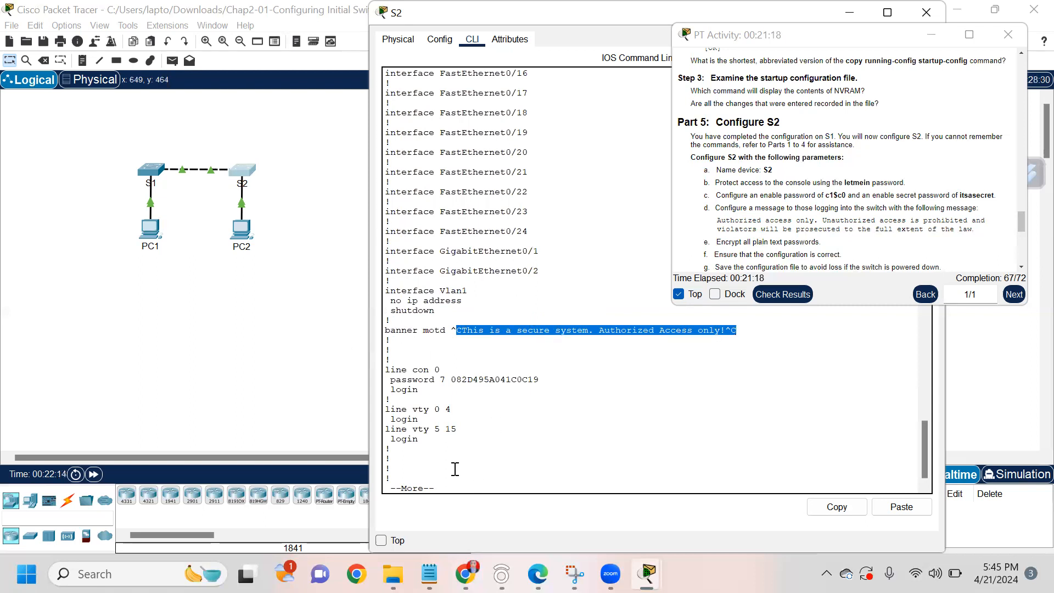
scroll(772, 234, up, 3)
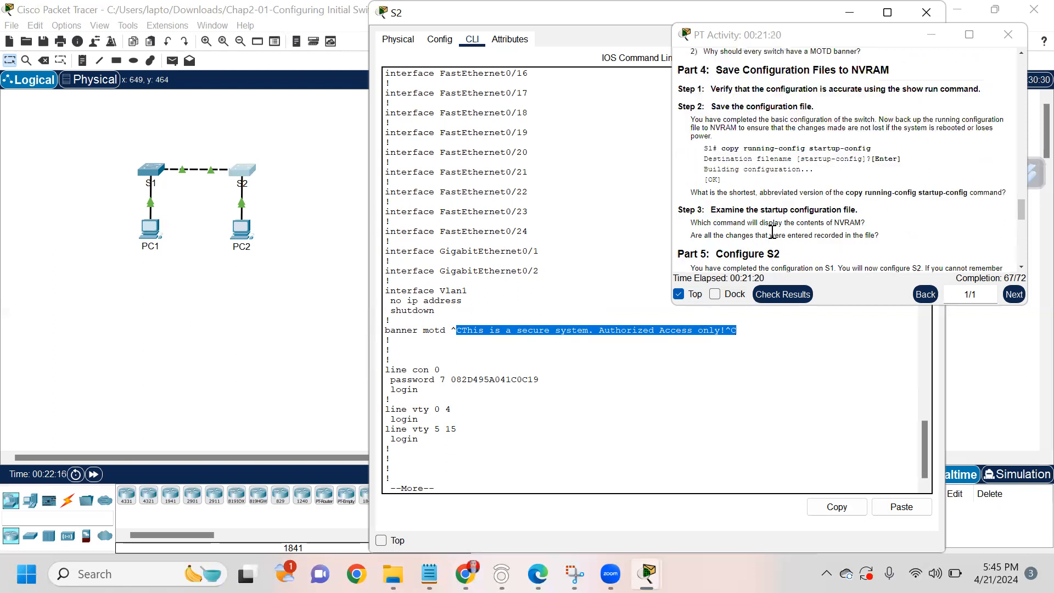
scroll(772, 233, down, 1)
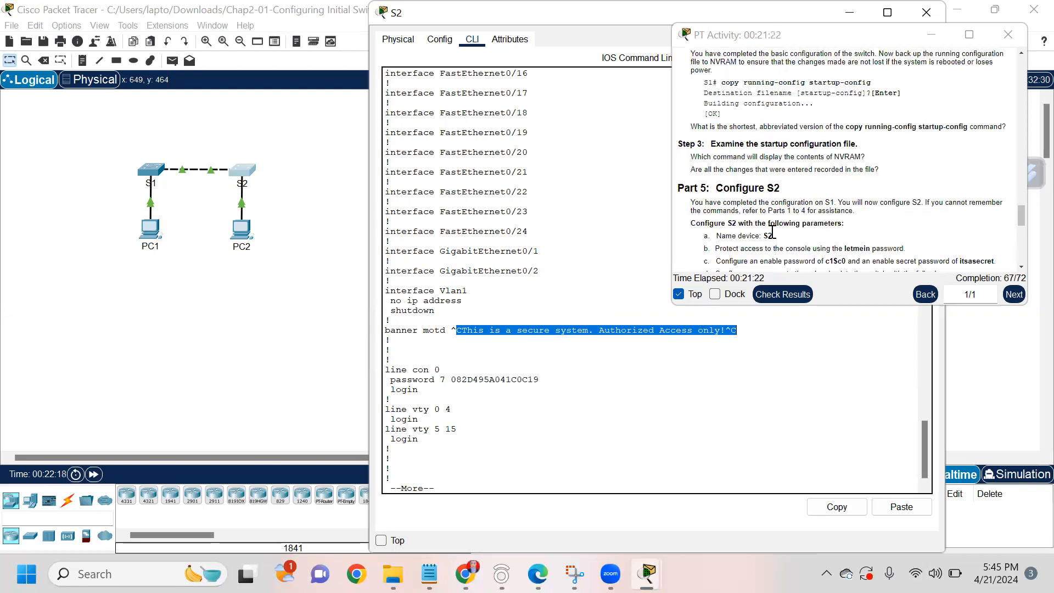
click(454, 485)
Step: In global configuration mode, try copy running-config startup-config, which is rejected as invalid input
key(space)
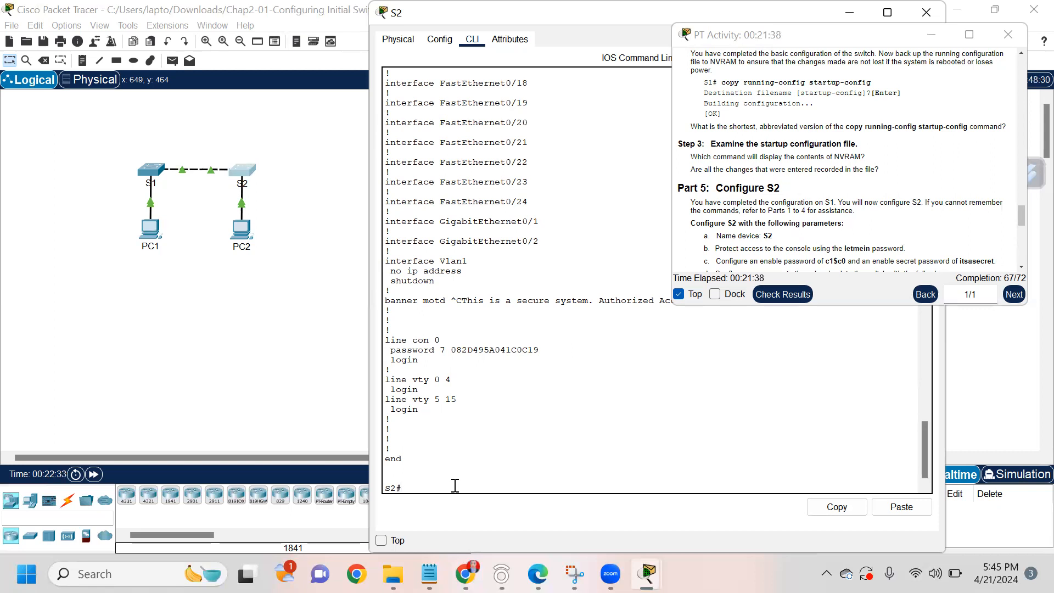
text(configure terminal)
key(Return)
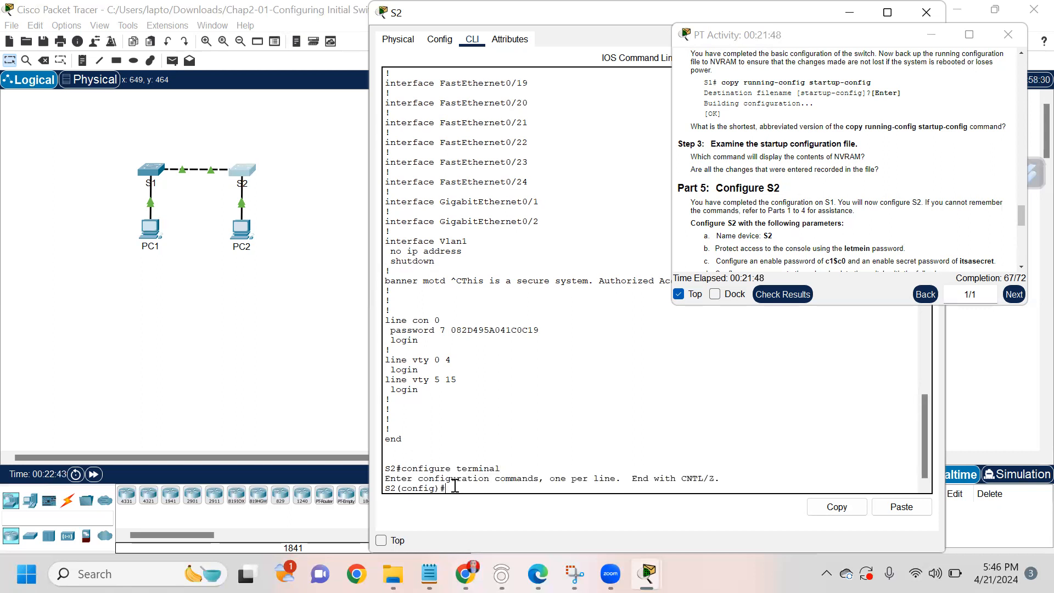
text(copy running-config startup-c)
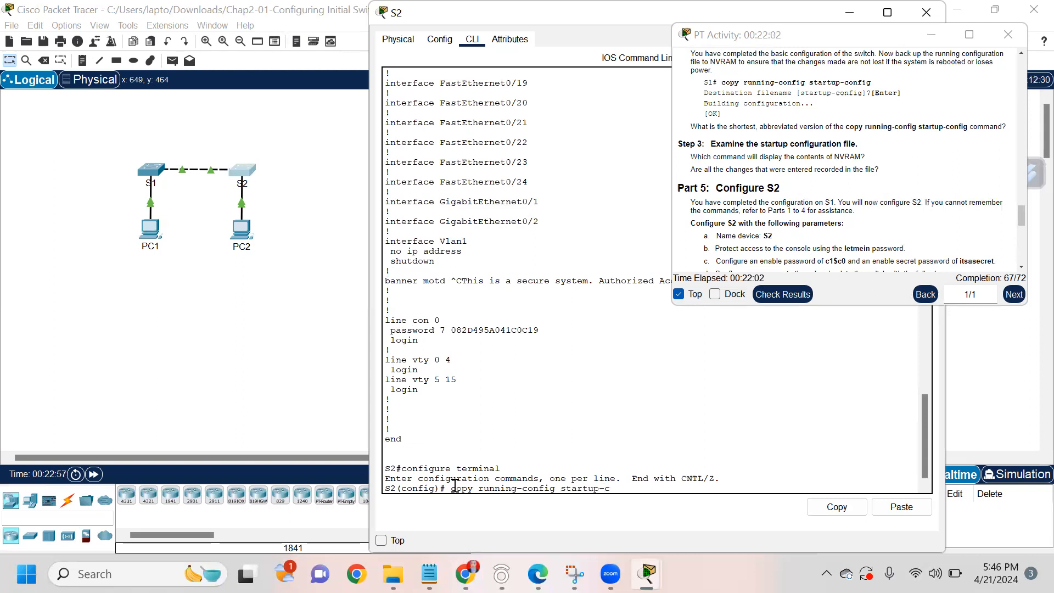
text(onfig)
key(Return)
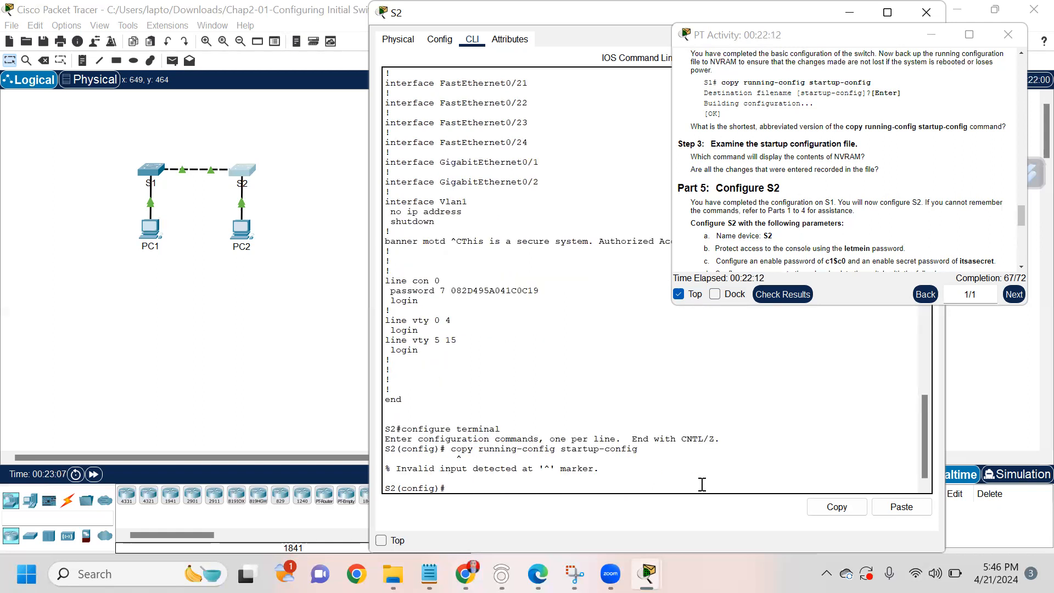
key(Return)
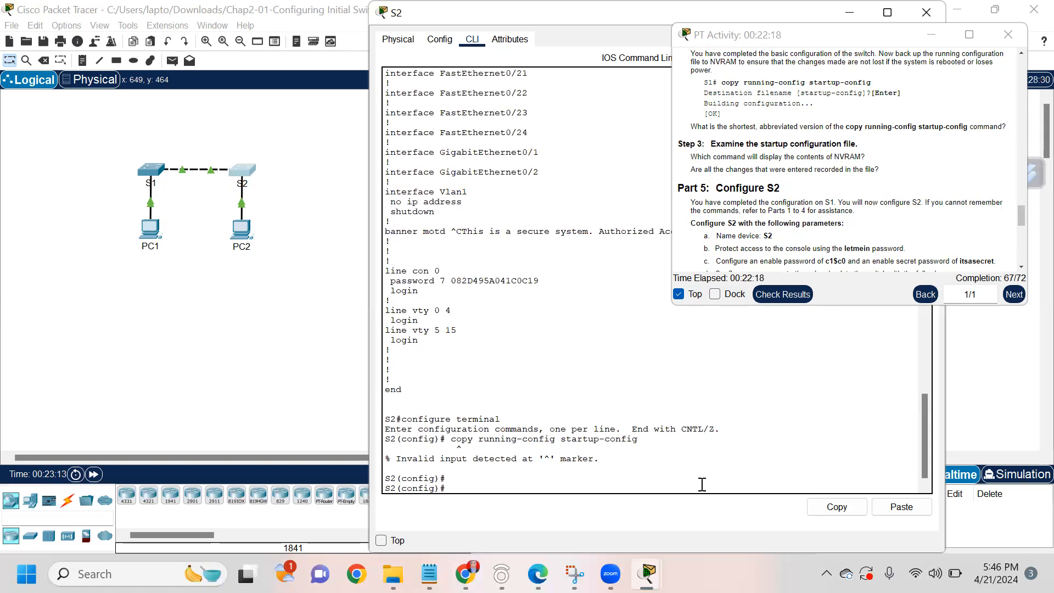
Step: Retry the copy command, which fails again, then exit to the S2# prompt
scroll(789, 208, down, 2)
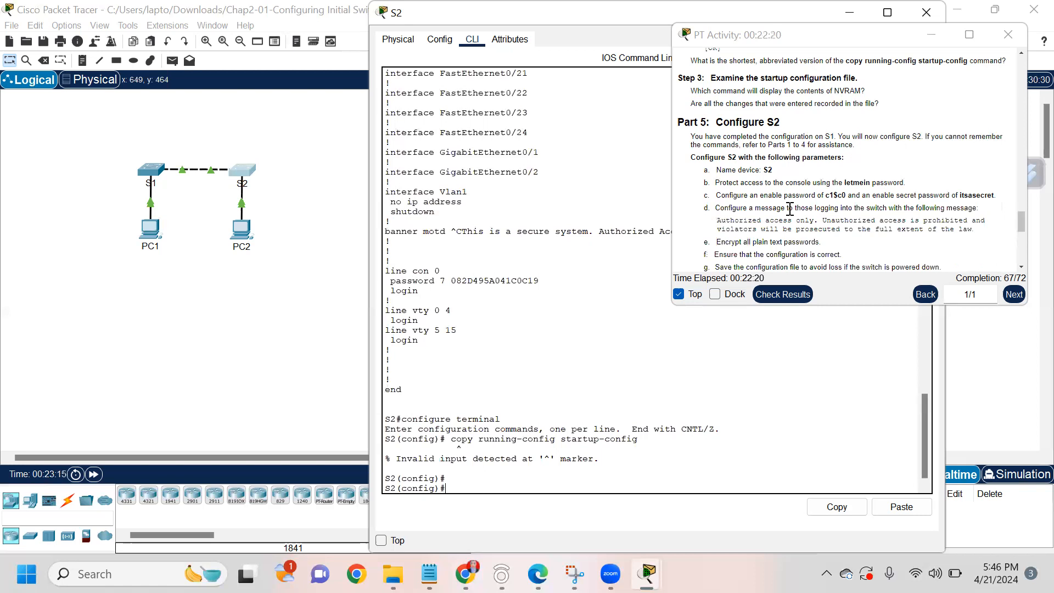
scroll(789, 209, up, 3)
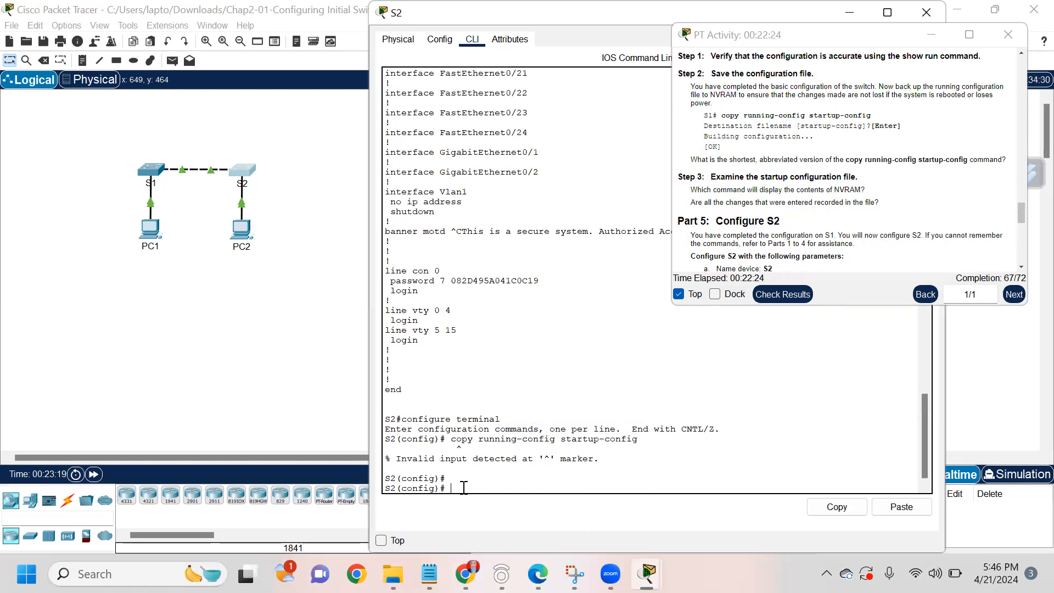
text(opy running-config startup)
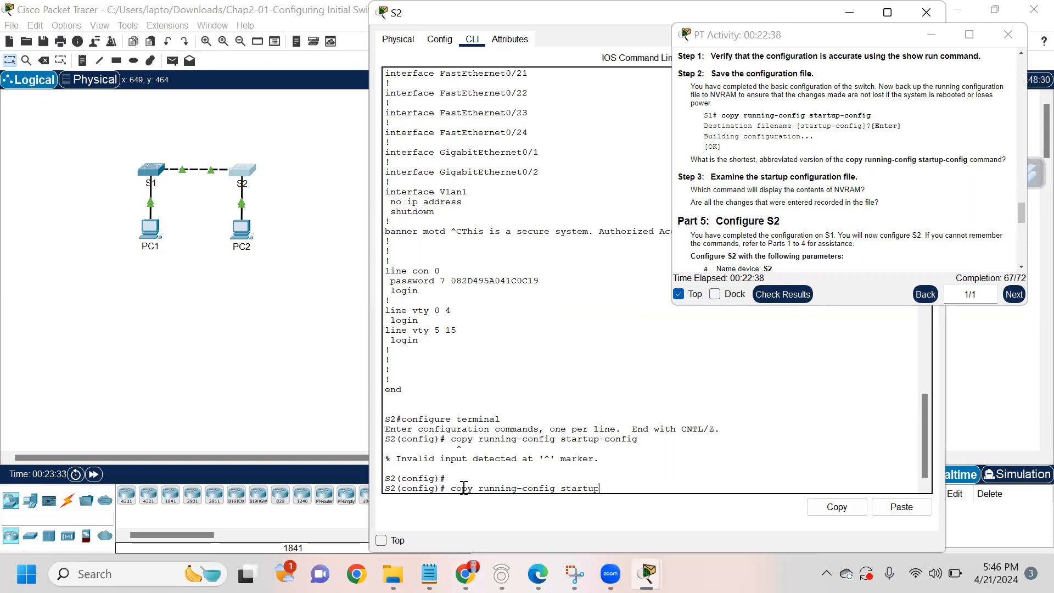
text(-config)
key(Return)
key(Return)
key(Return)
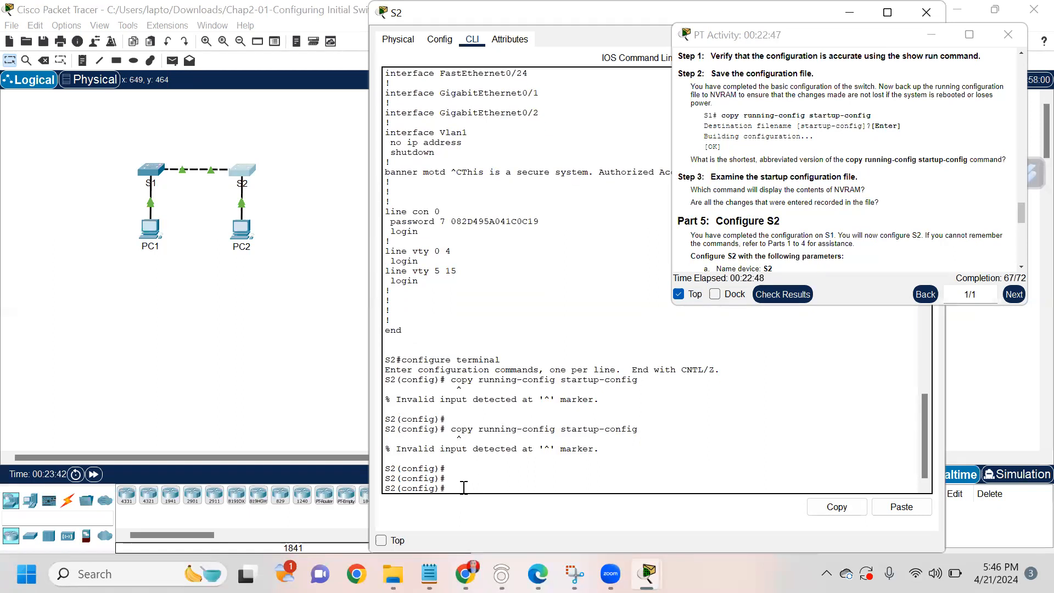
text(exit)
key(Return)
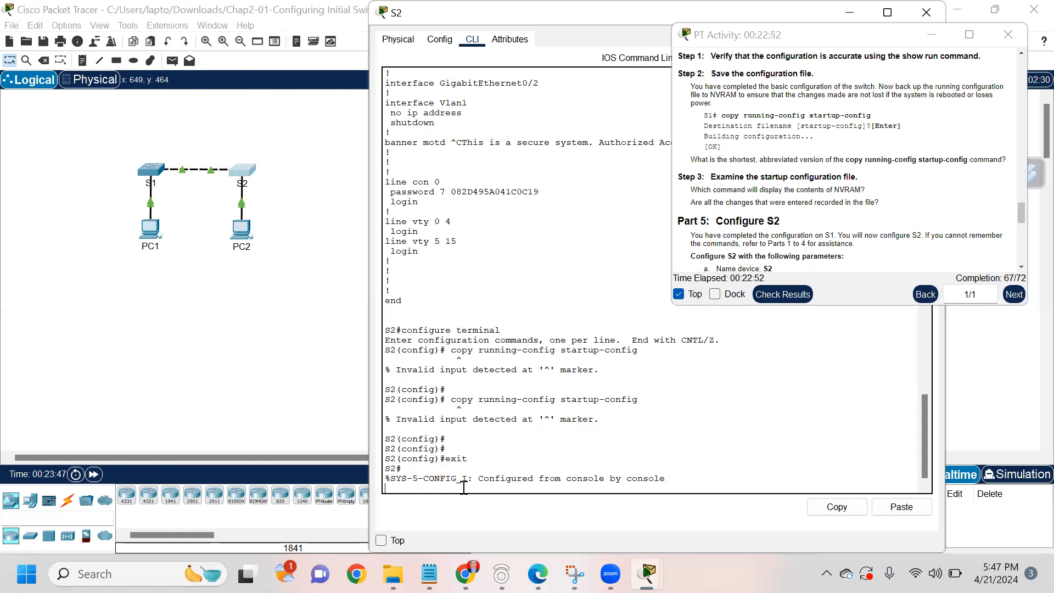
key(Return)
Step: List S2's running configuration again with show run and page through it to a fresh prompt
key(Return)
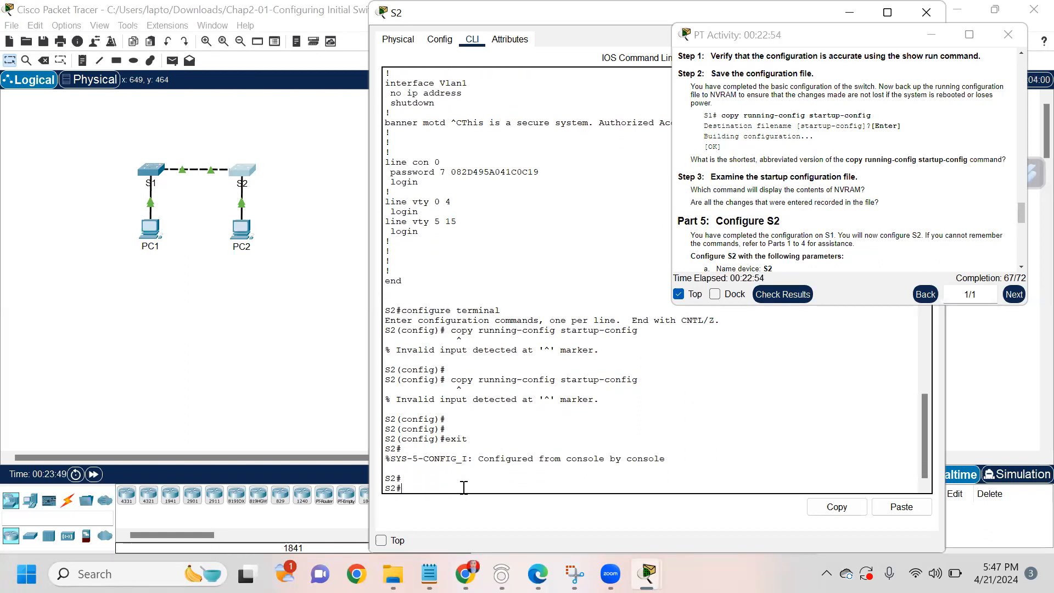
text(show run)
key(Return)
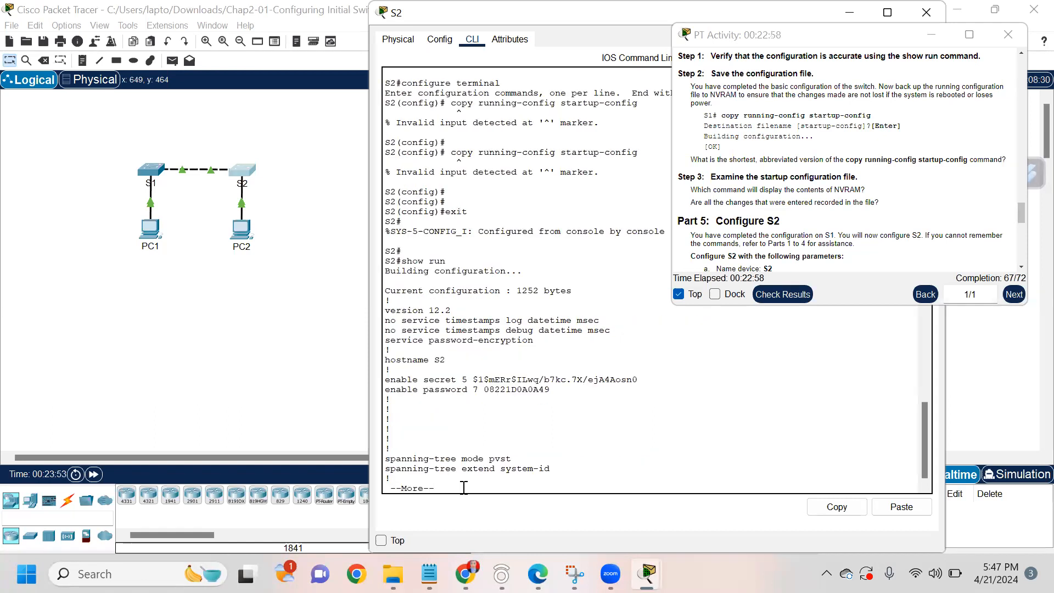
key(Return)
key(Return)
key(Return)
key(Return)
key(Return)
key(Return)
key(Return)
key(Return)
key(Return)
key(Return)
key(Return)
key(Return)
key(Return)
key(Return)
key(Return)
key(Return)
key(Return)
key(Return)
key(Return)
key(Return)
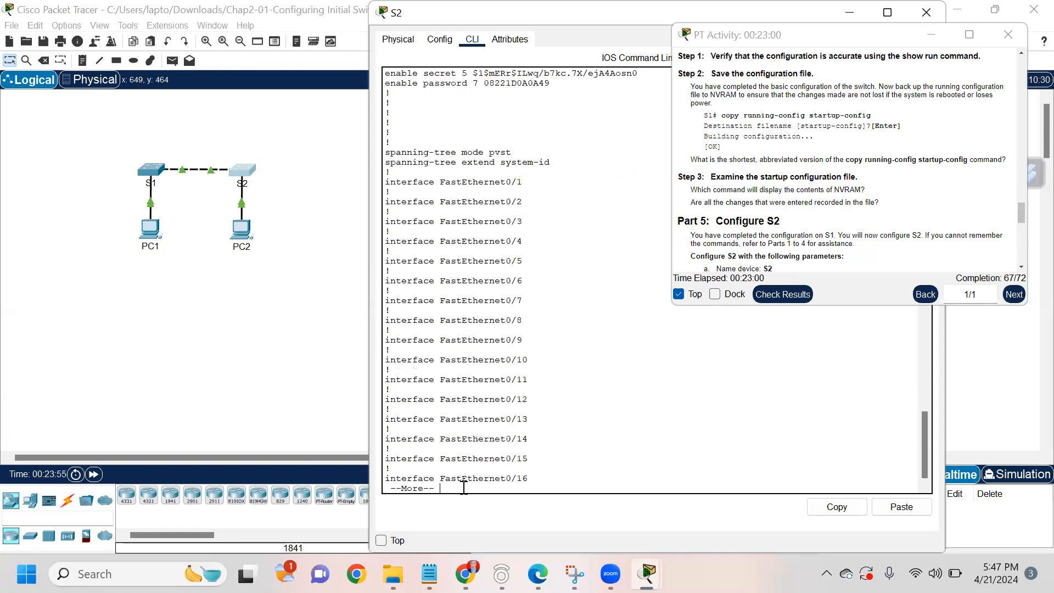
key(Return)
key(Return)
key(Return)
key(Return)
key(Return)
key(Return)
key(Return)
key(Return)
key(Return)
key(Return)
key(Return)
key(Return)
key(Return)
key(Return)
key(Return)
key(Return)
key(Return)
key(Return)
key(Return)
key(Return)
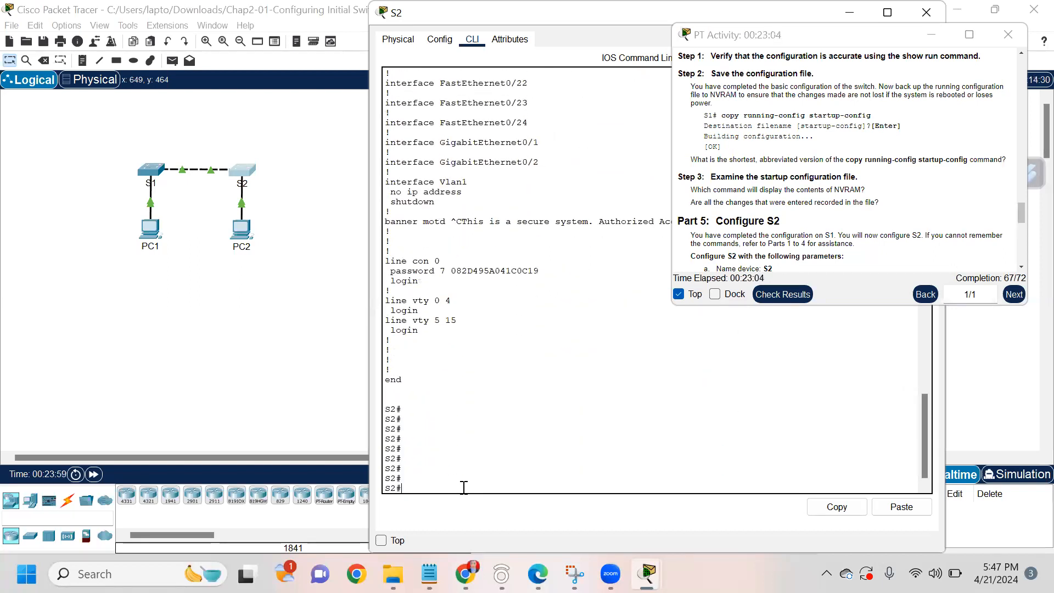
text(co)
Step: Run copy running-config startup-config at S2#, accept the default filename, and return to the network workspace
key(BackSpace)
text(copy running -config sta)
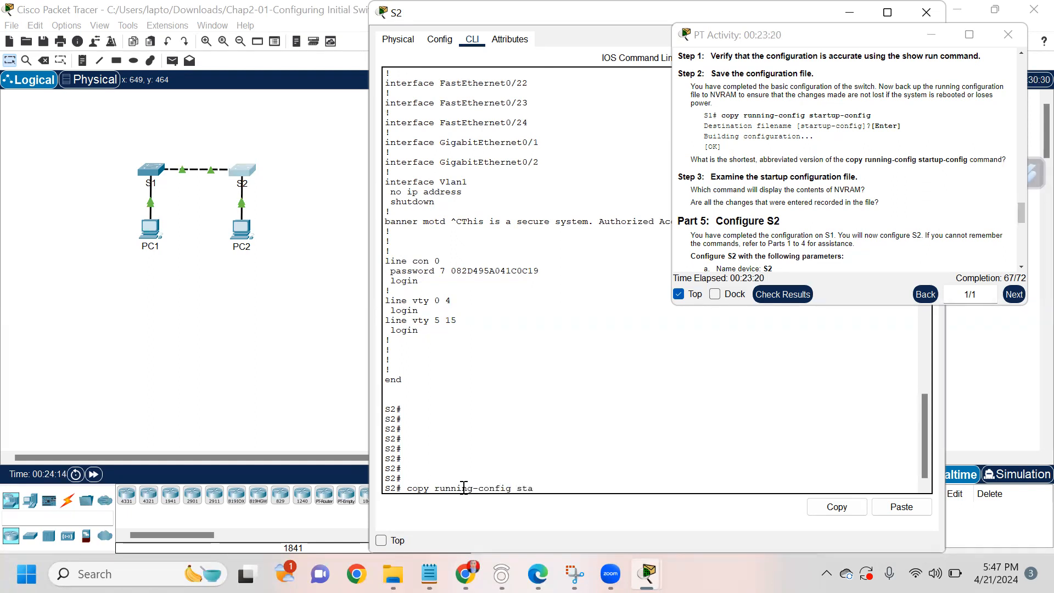
text(rtup-config)
key(Return)
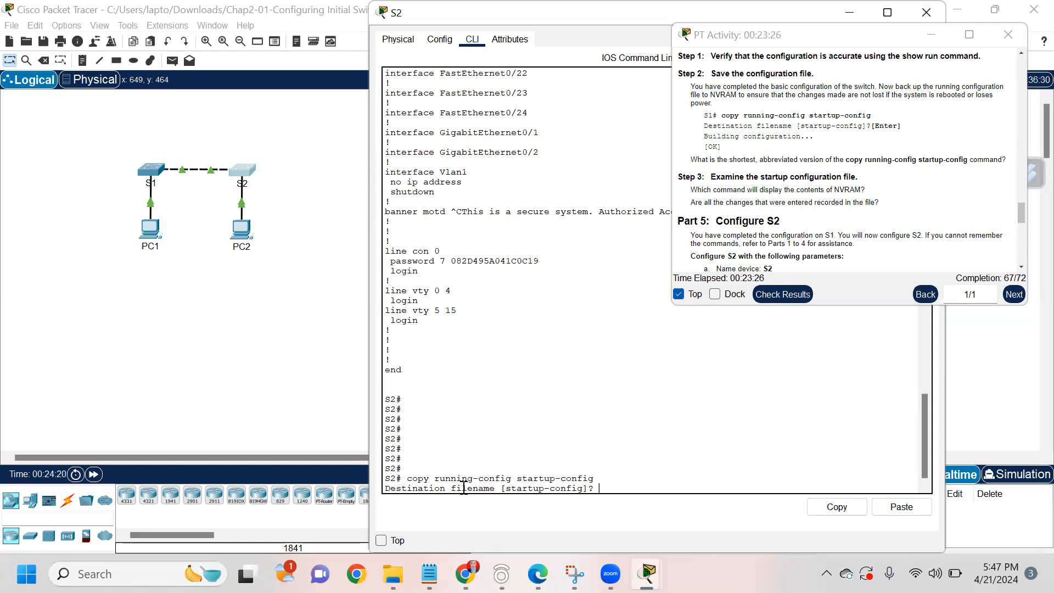
key(Return)
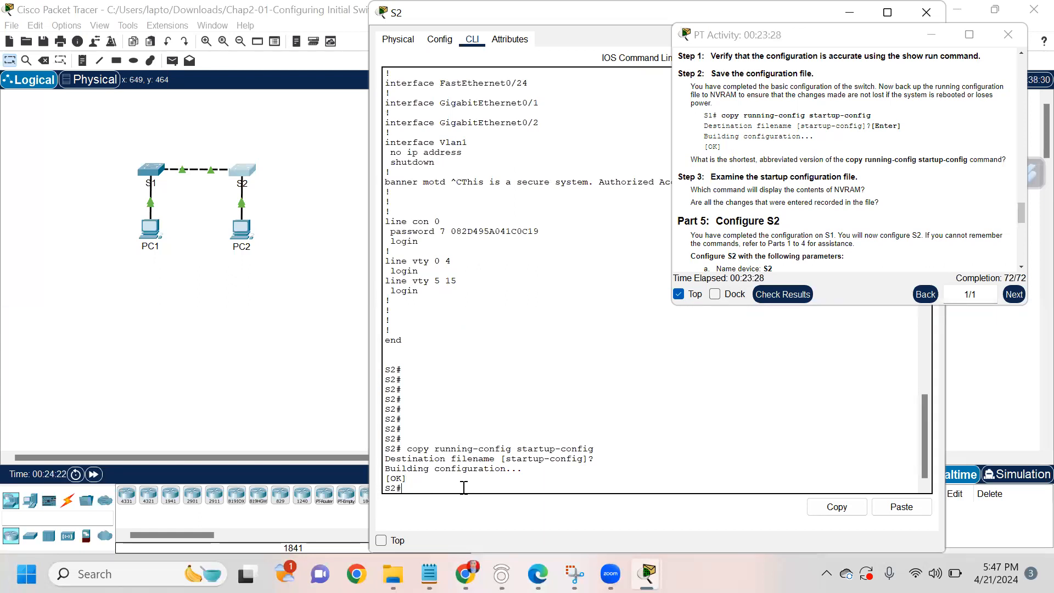
key(Return)
key(Return)
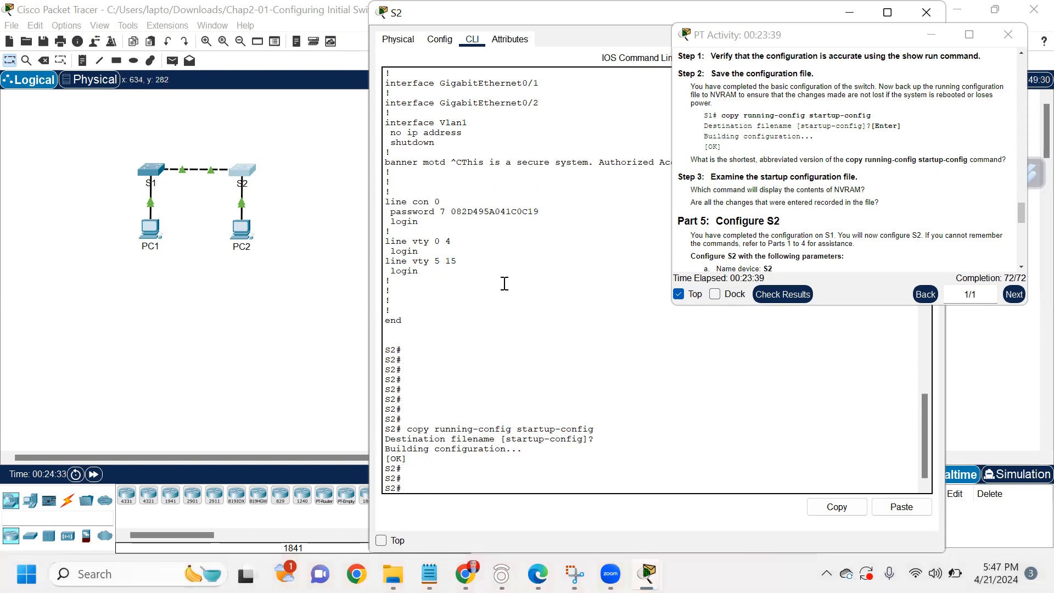
scroll(504, 283, down, 1)
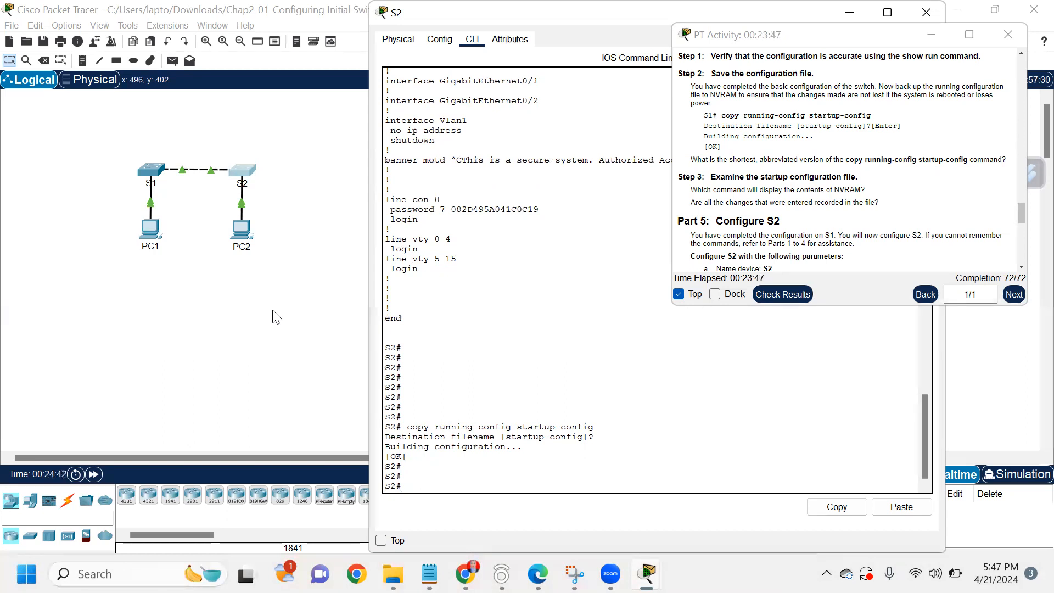
click(273, 311)
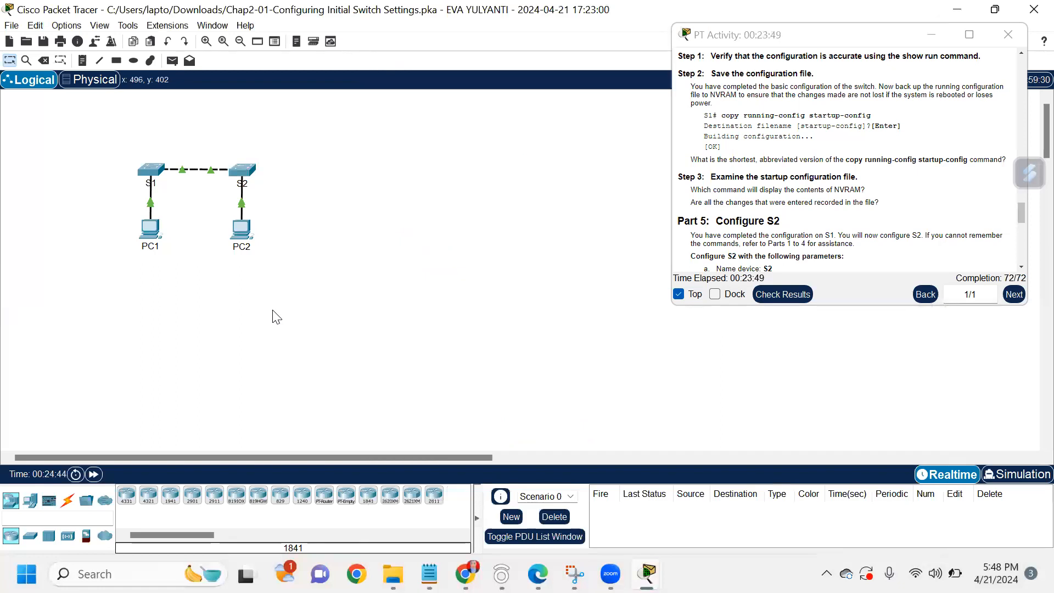